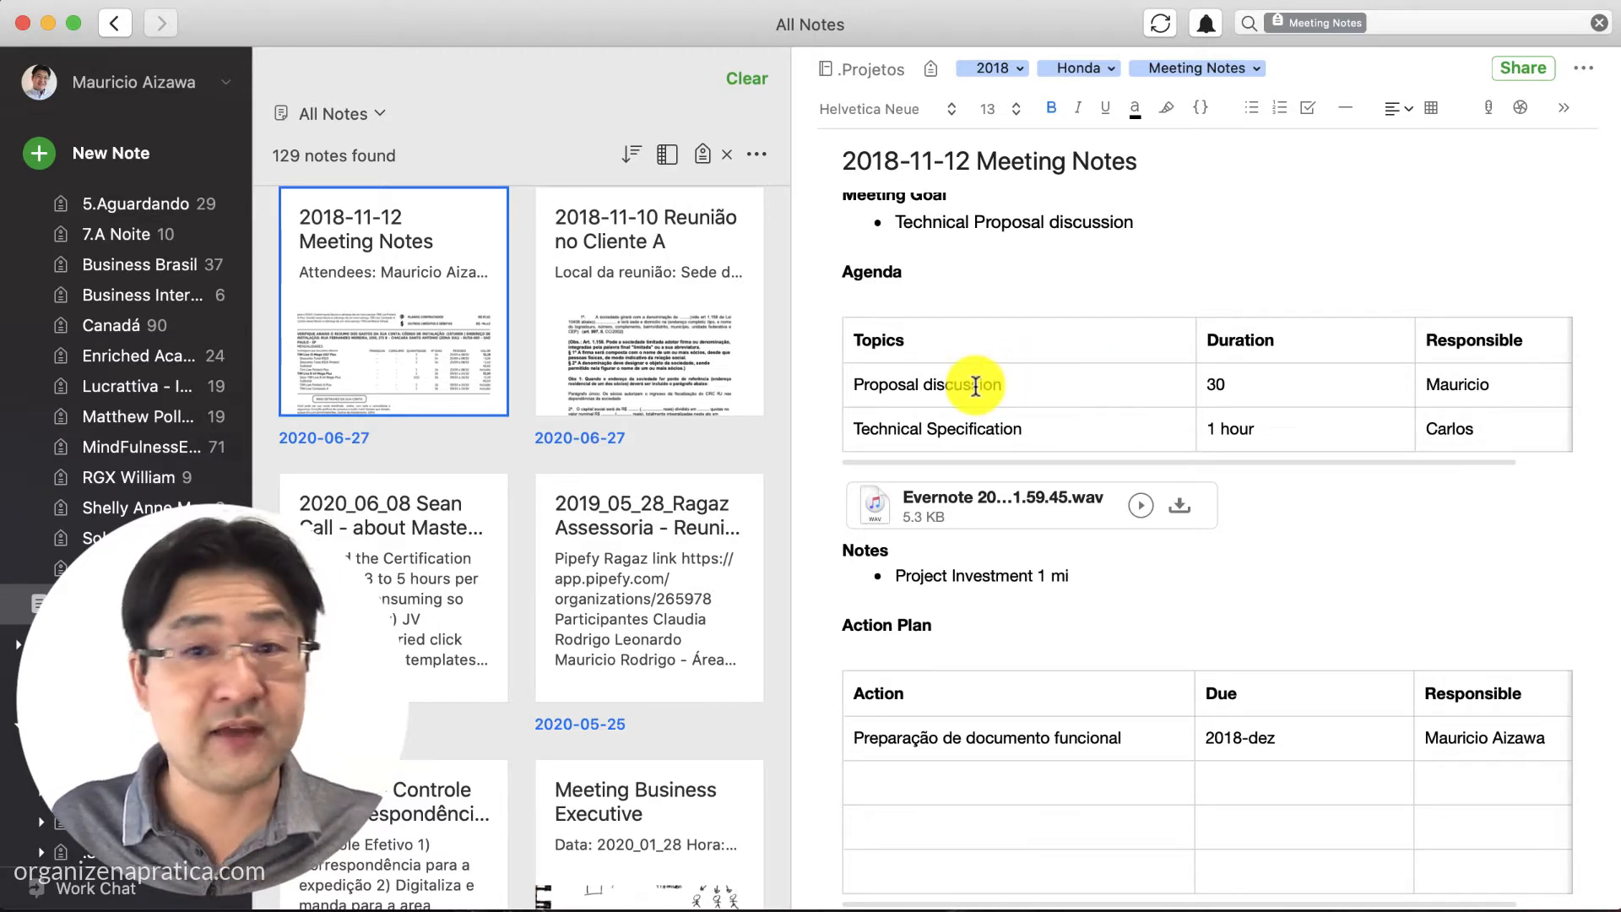
Step through the agenda table cells, then add an empty line below the .wav attachment
click(1225, 385)
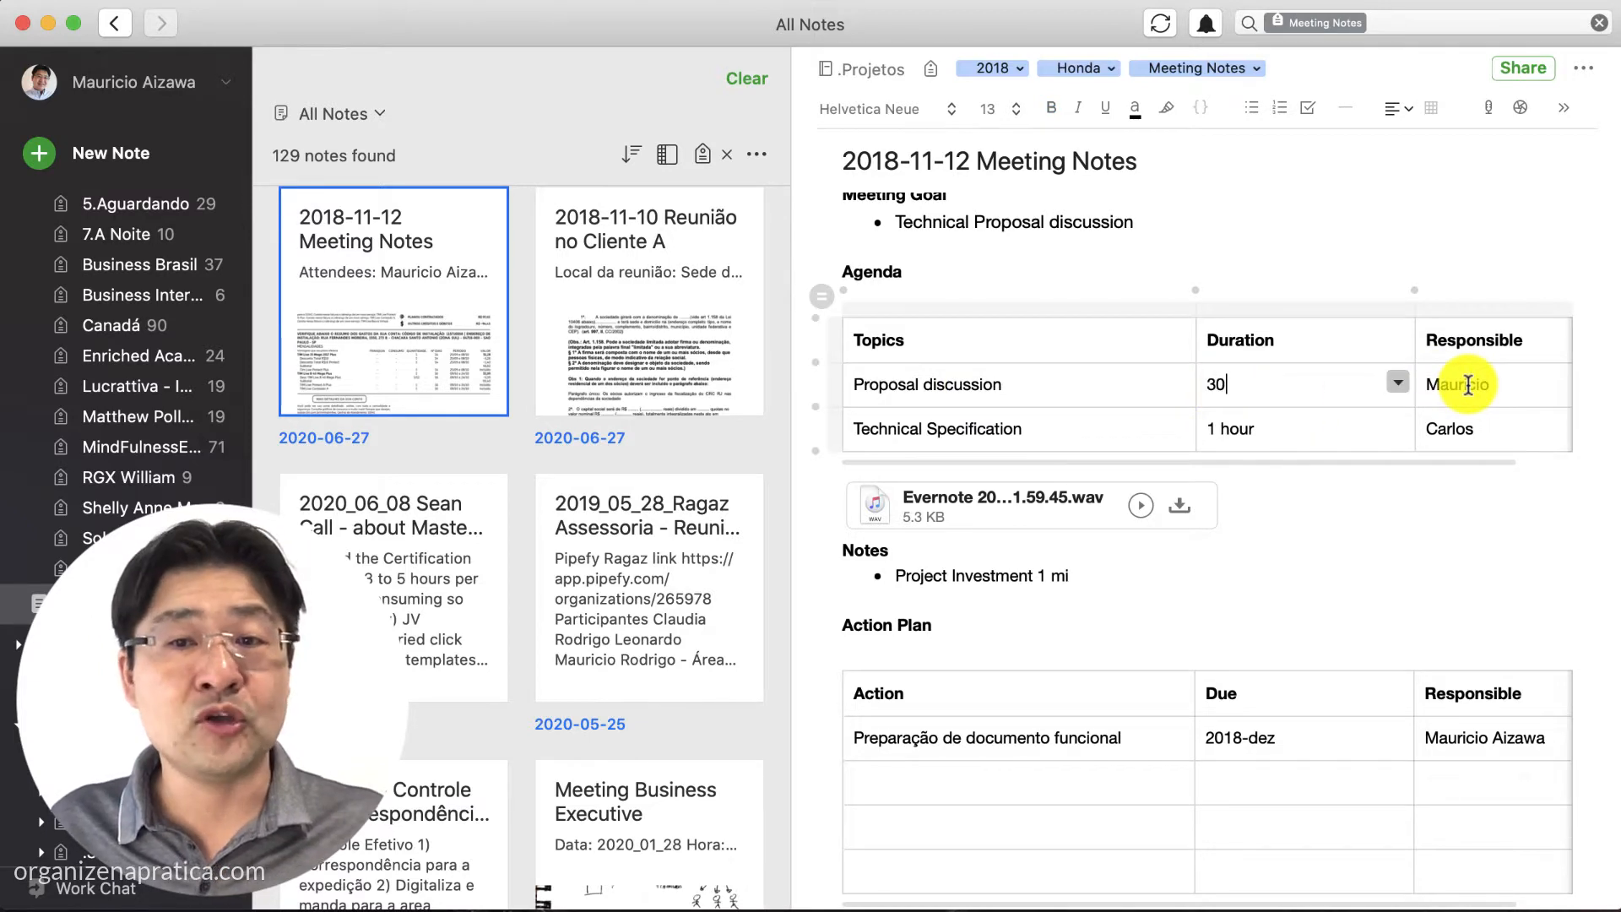
scroll(1017, 418, down, 2)
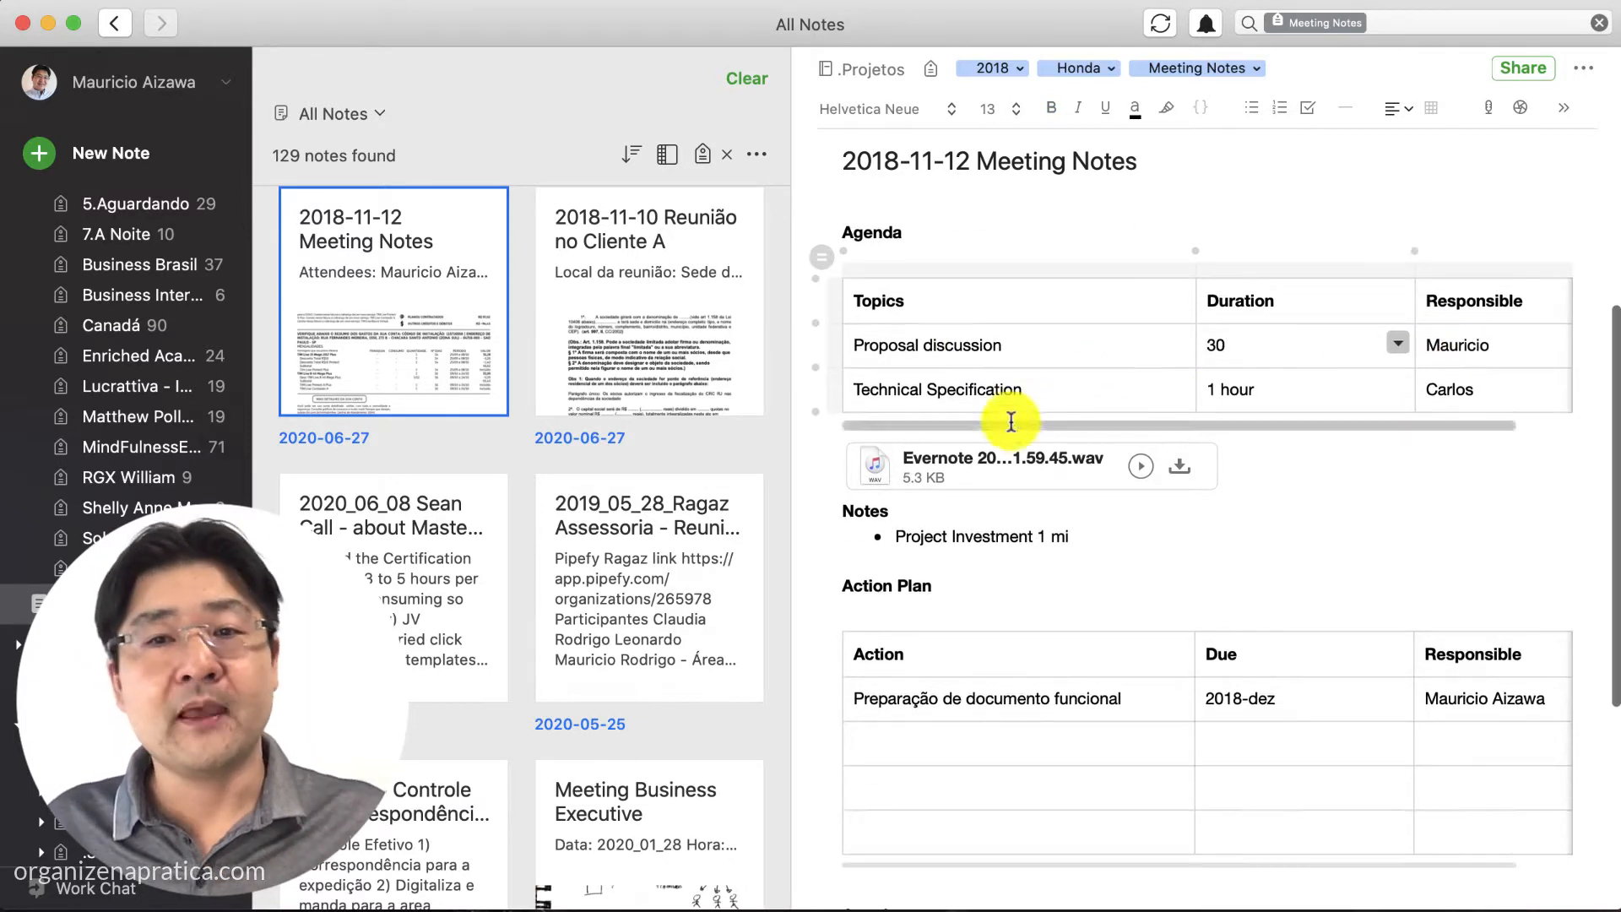
click(948, 380)
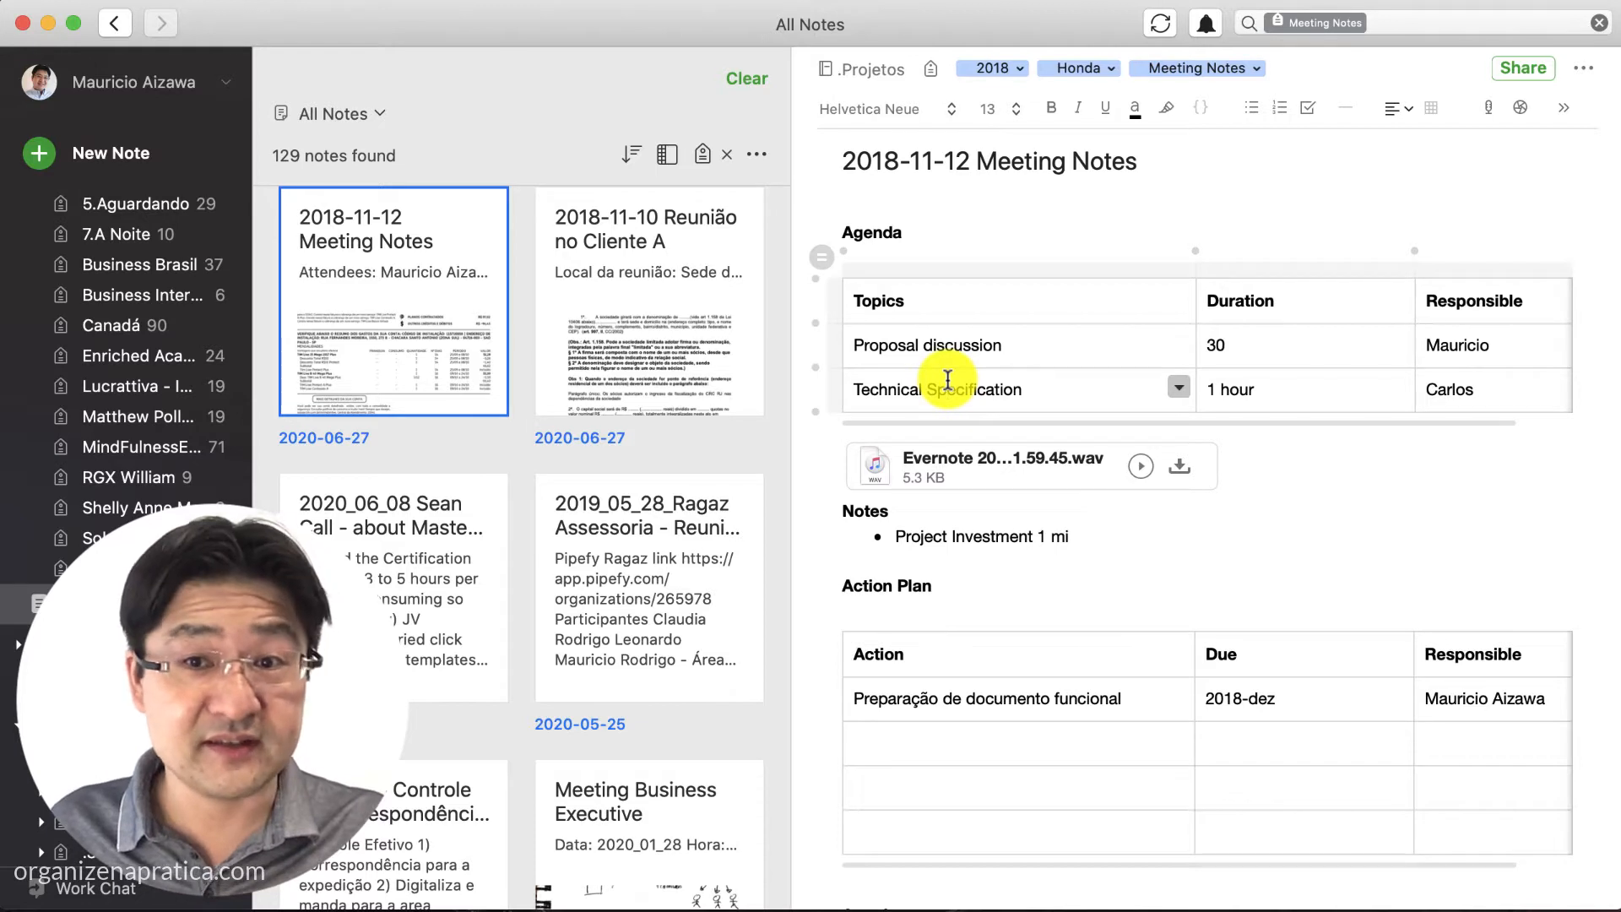
click(1263, 382)
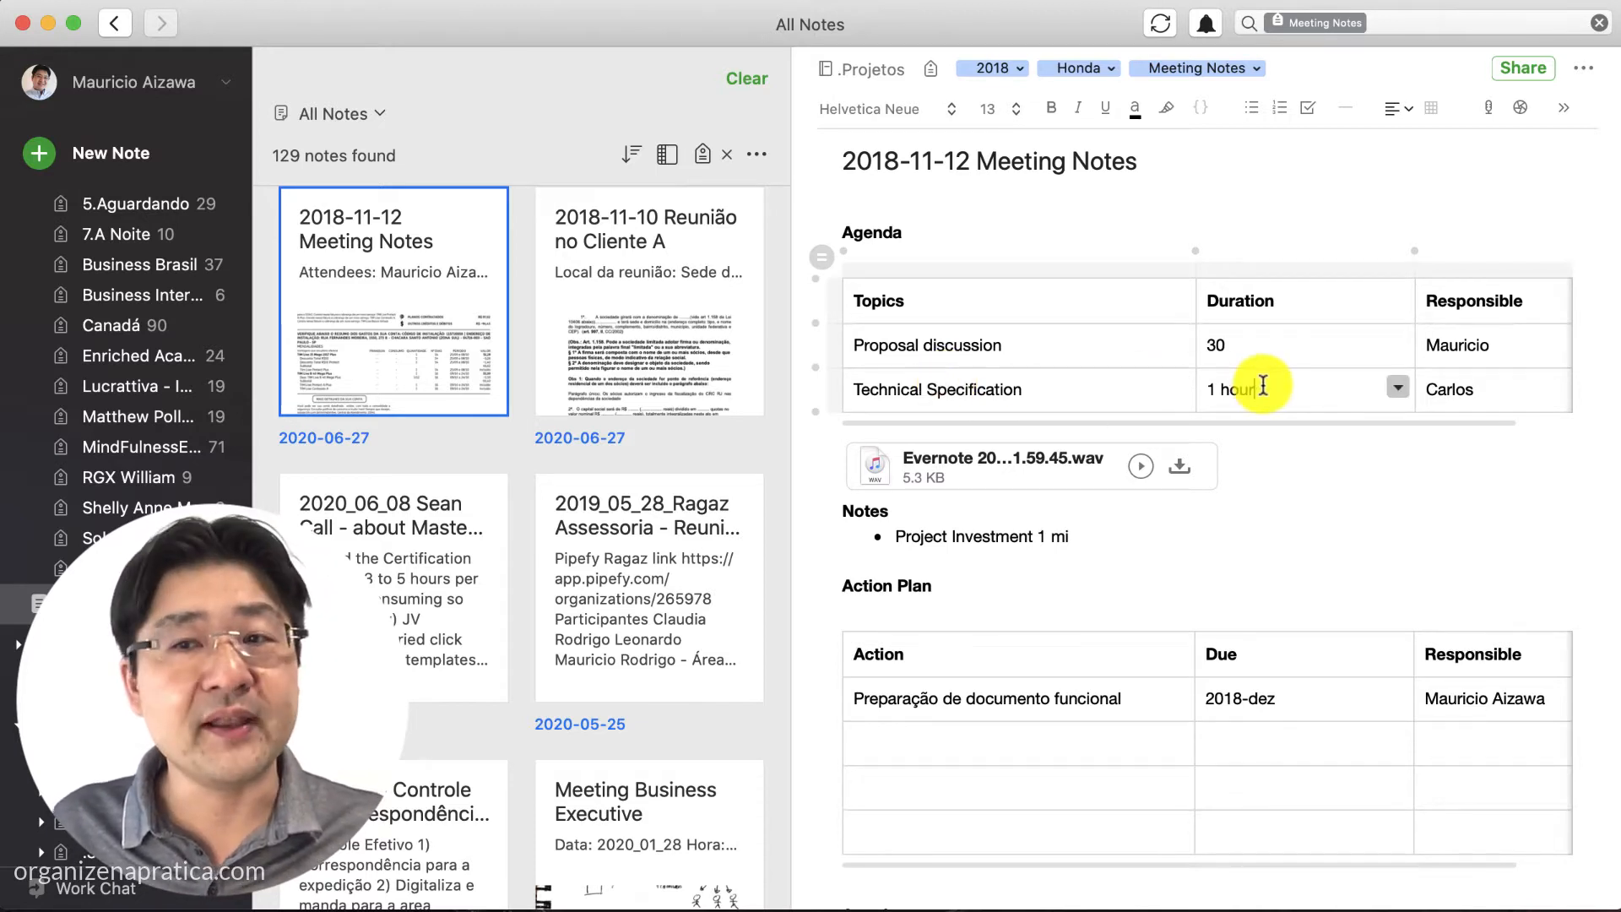
click(1479, 380)
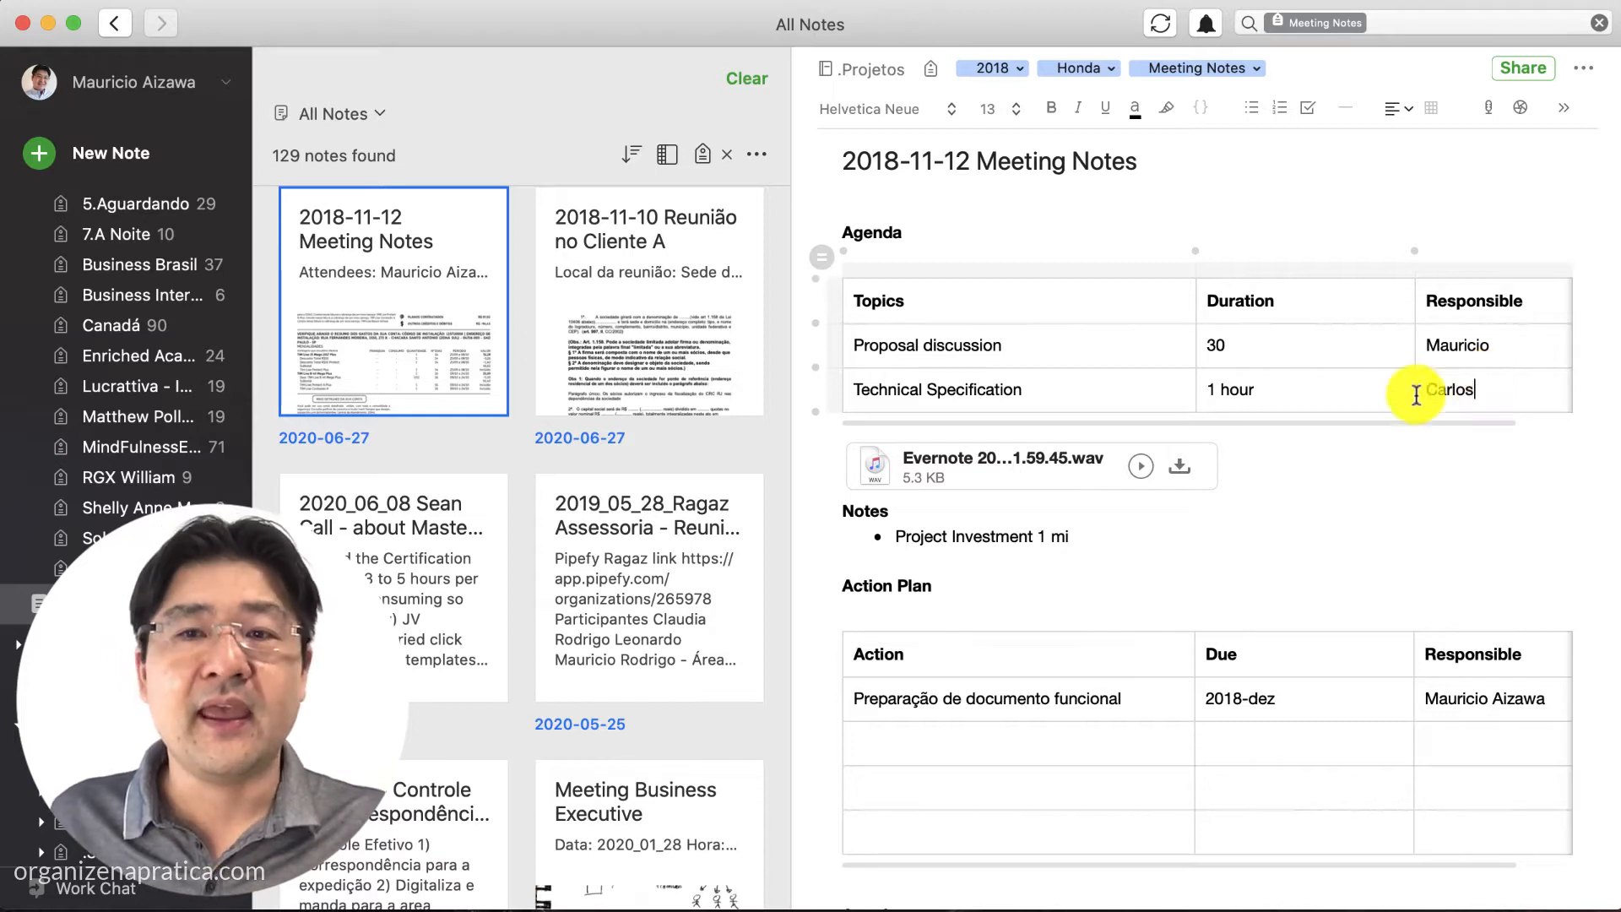
click(1279, 479)
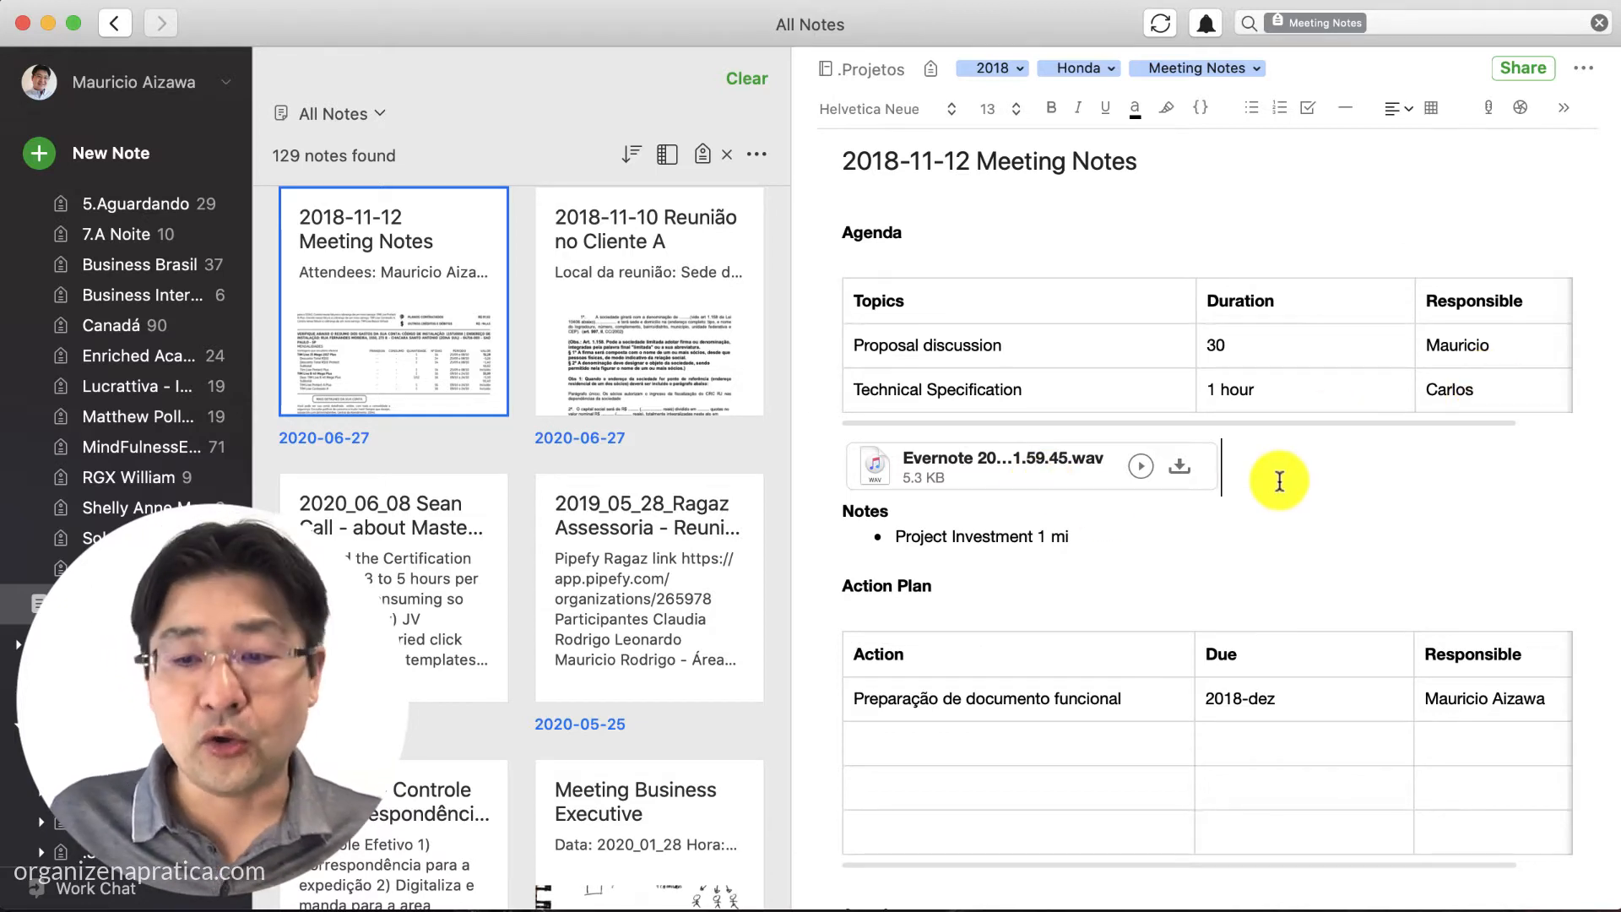
key(Return)
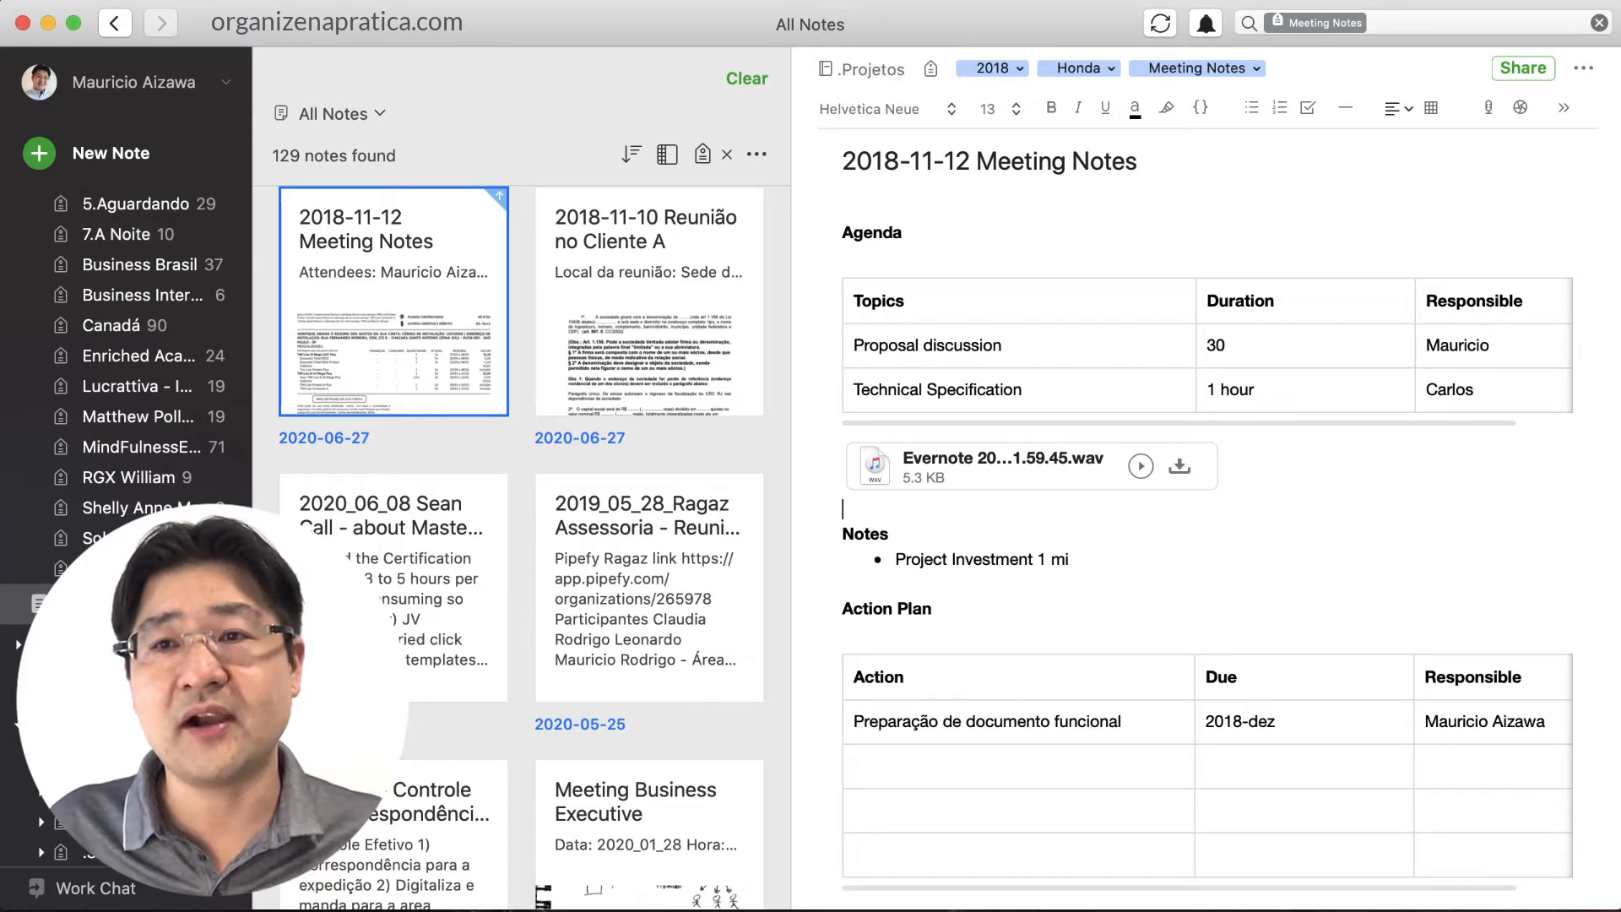
Record a new audio clip, attaching a 26.3 KB .wav below the first recording
click(1491, 110)
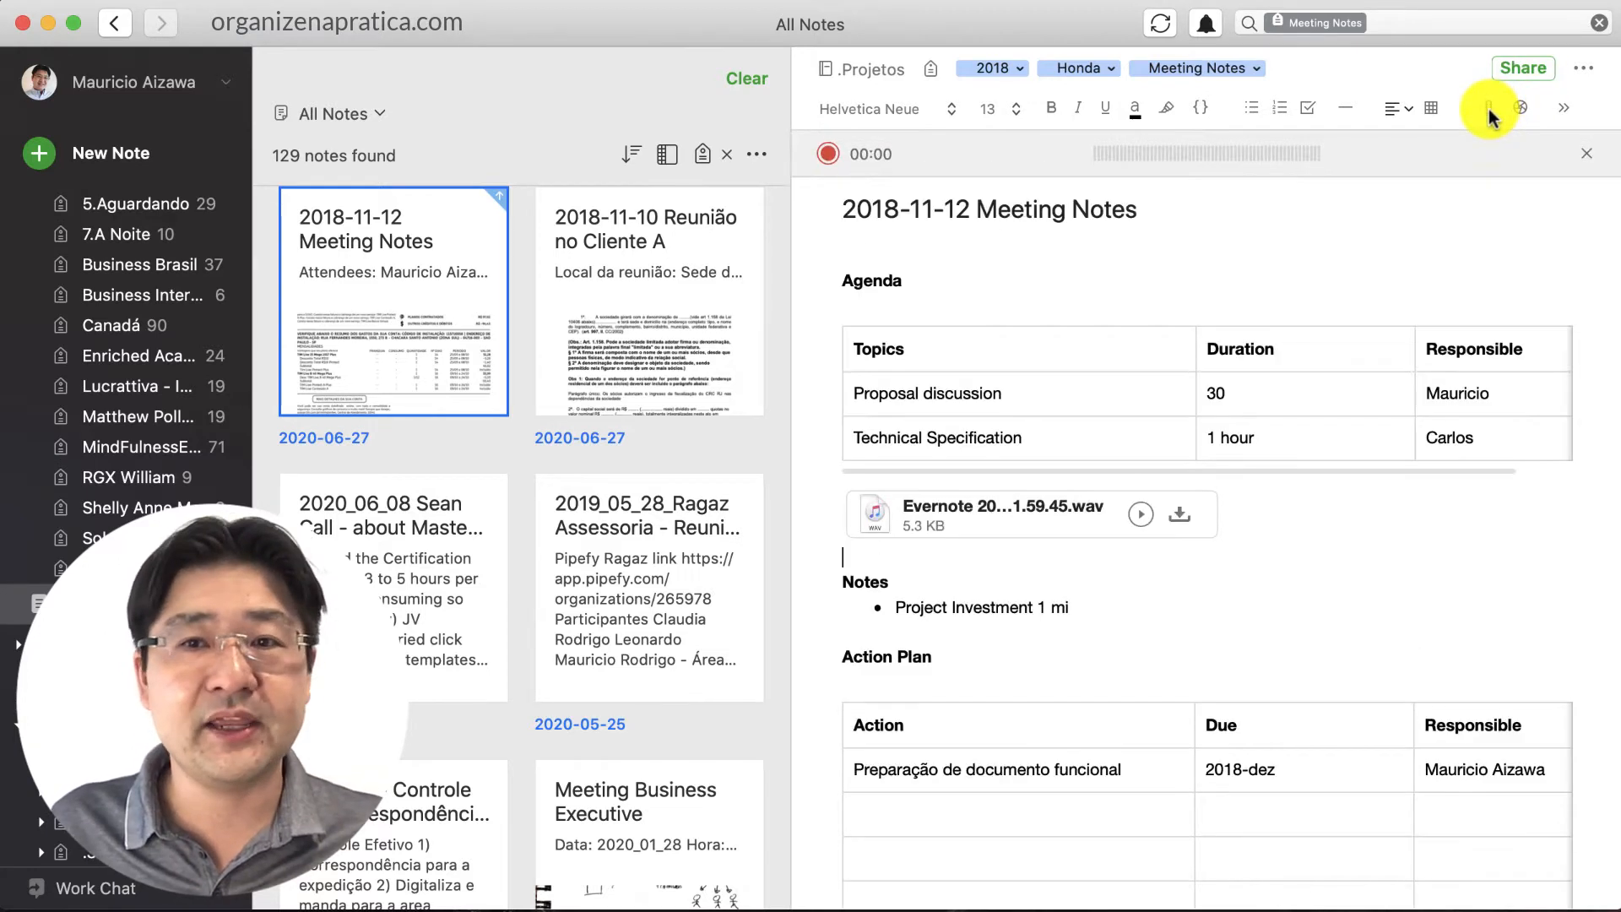
click(826, 155)
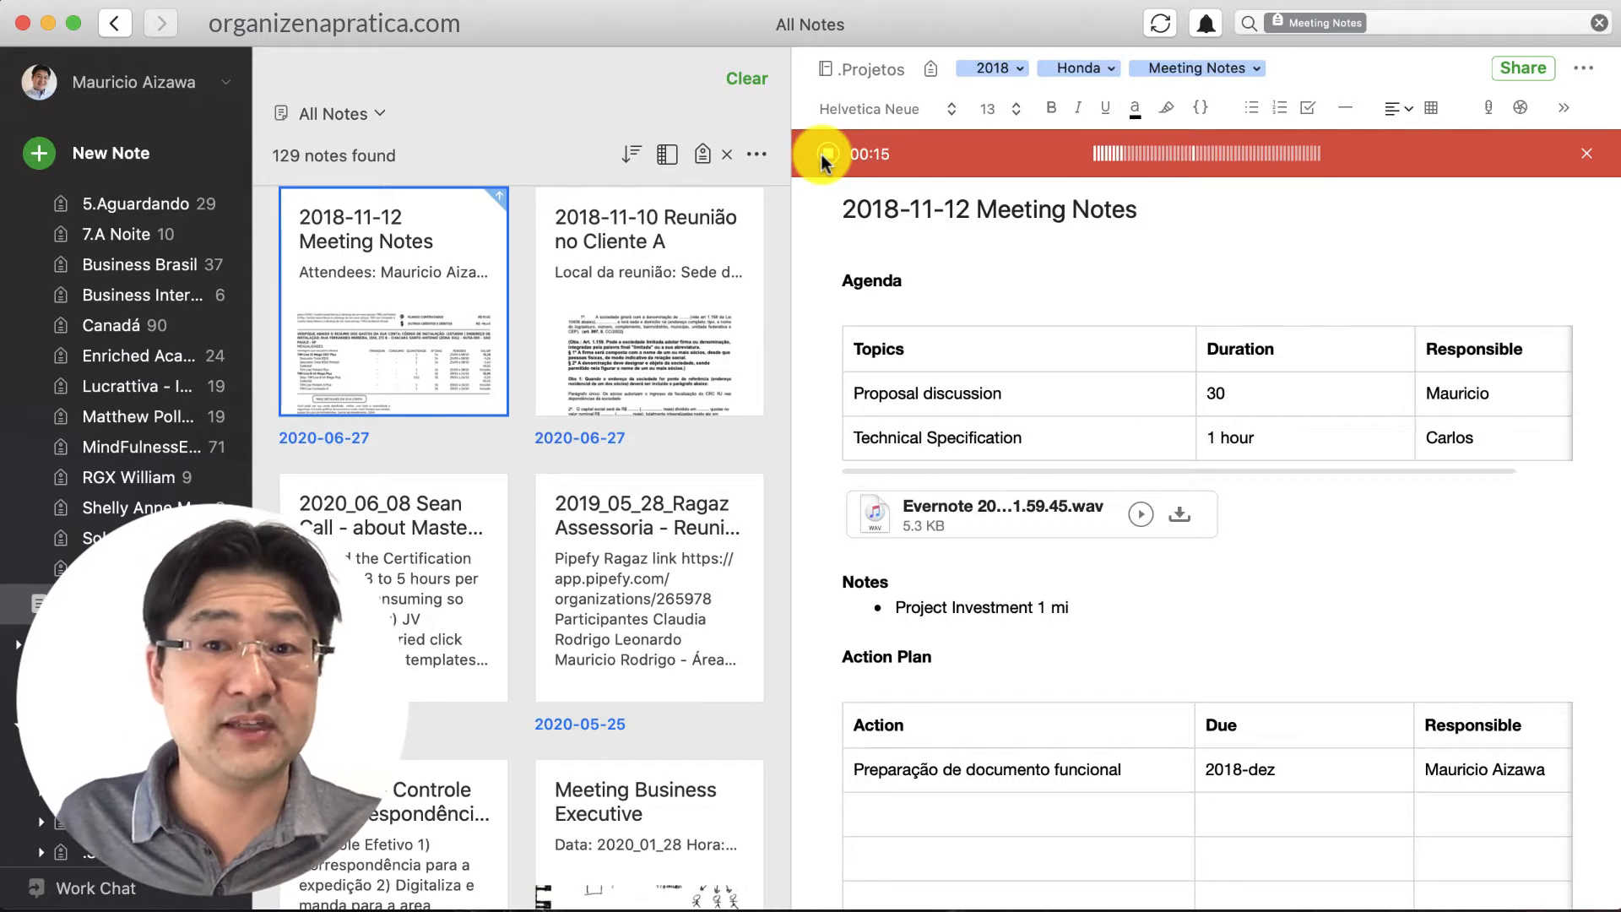
click(827, 154)
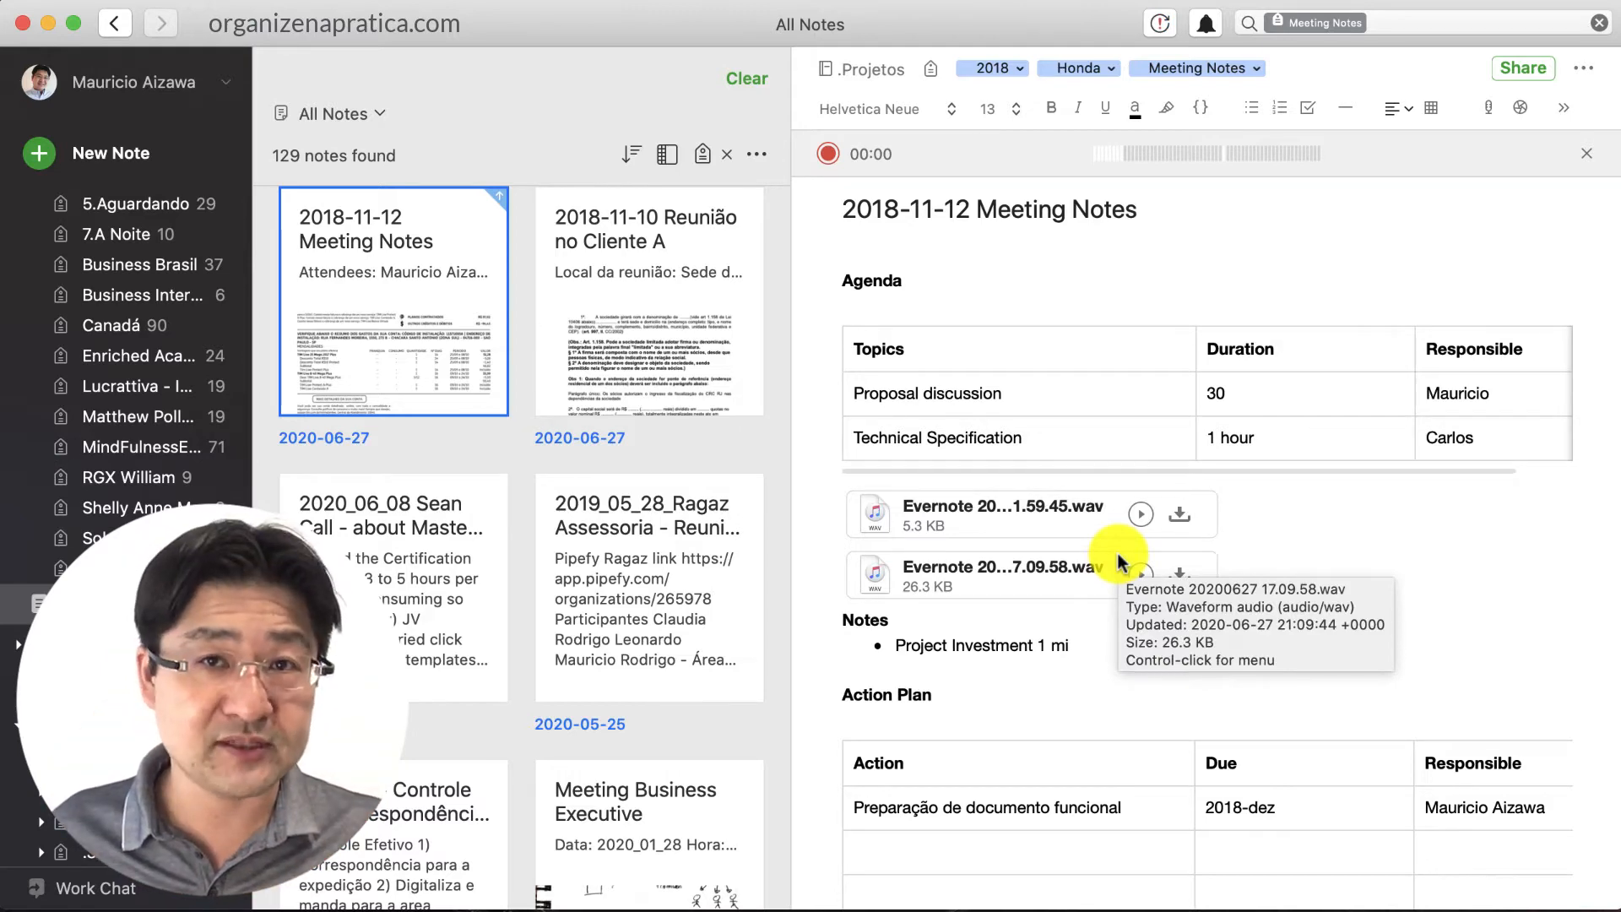
scroll(1554, 626, down, 5)
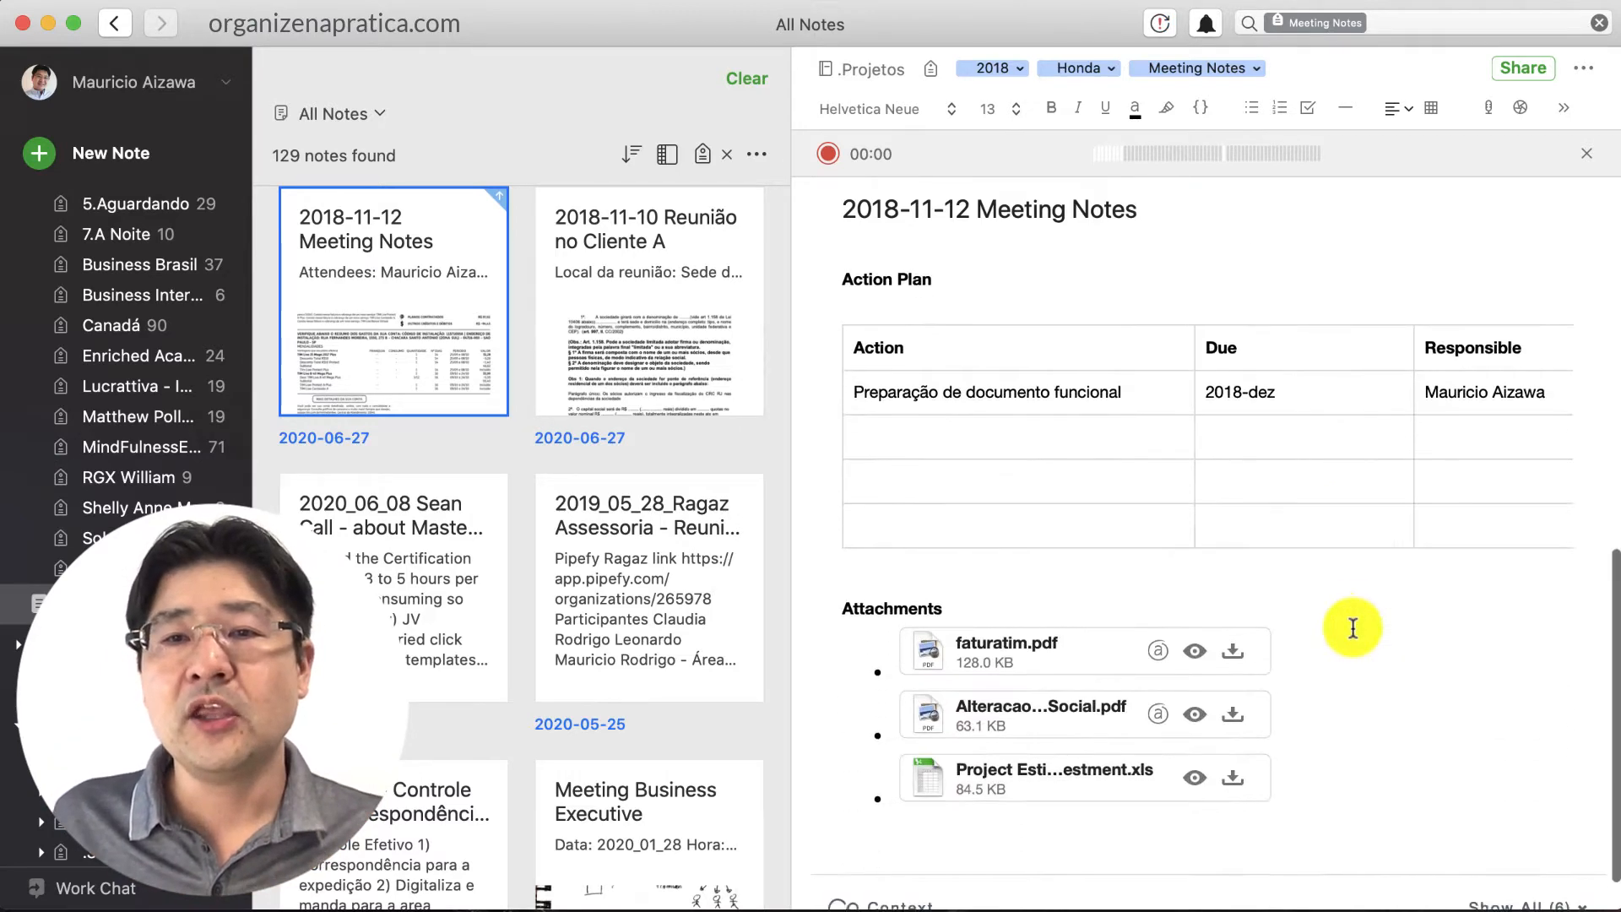
scroll(1151, 373, up, 1)
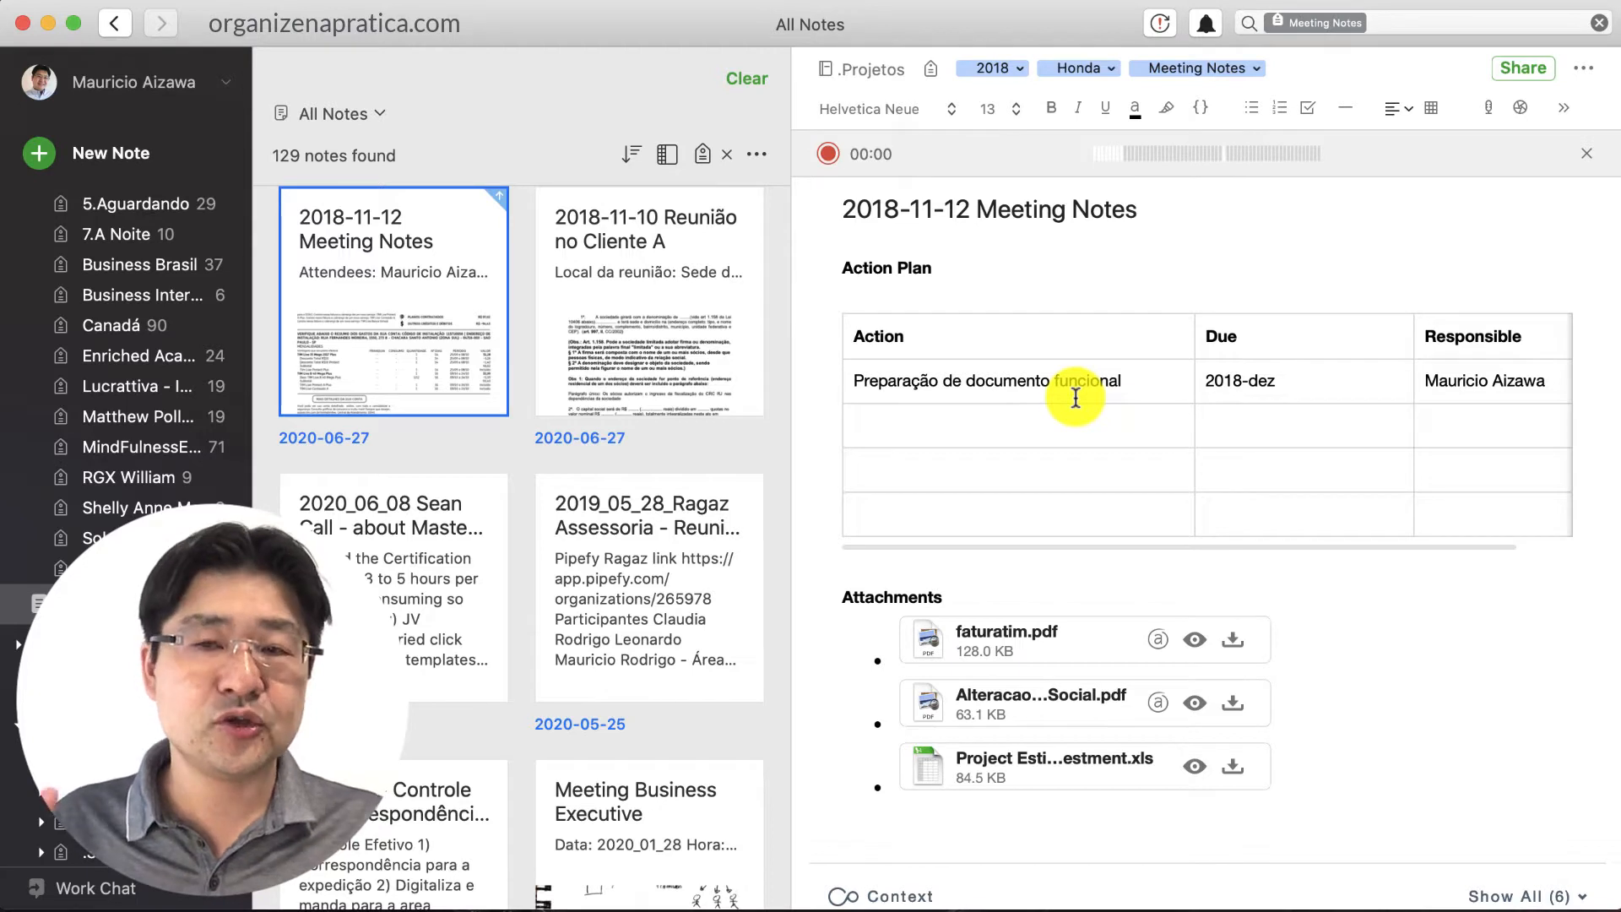
scroll(1076, 398, down, 1)
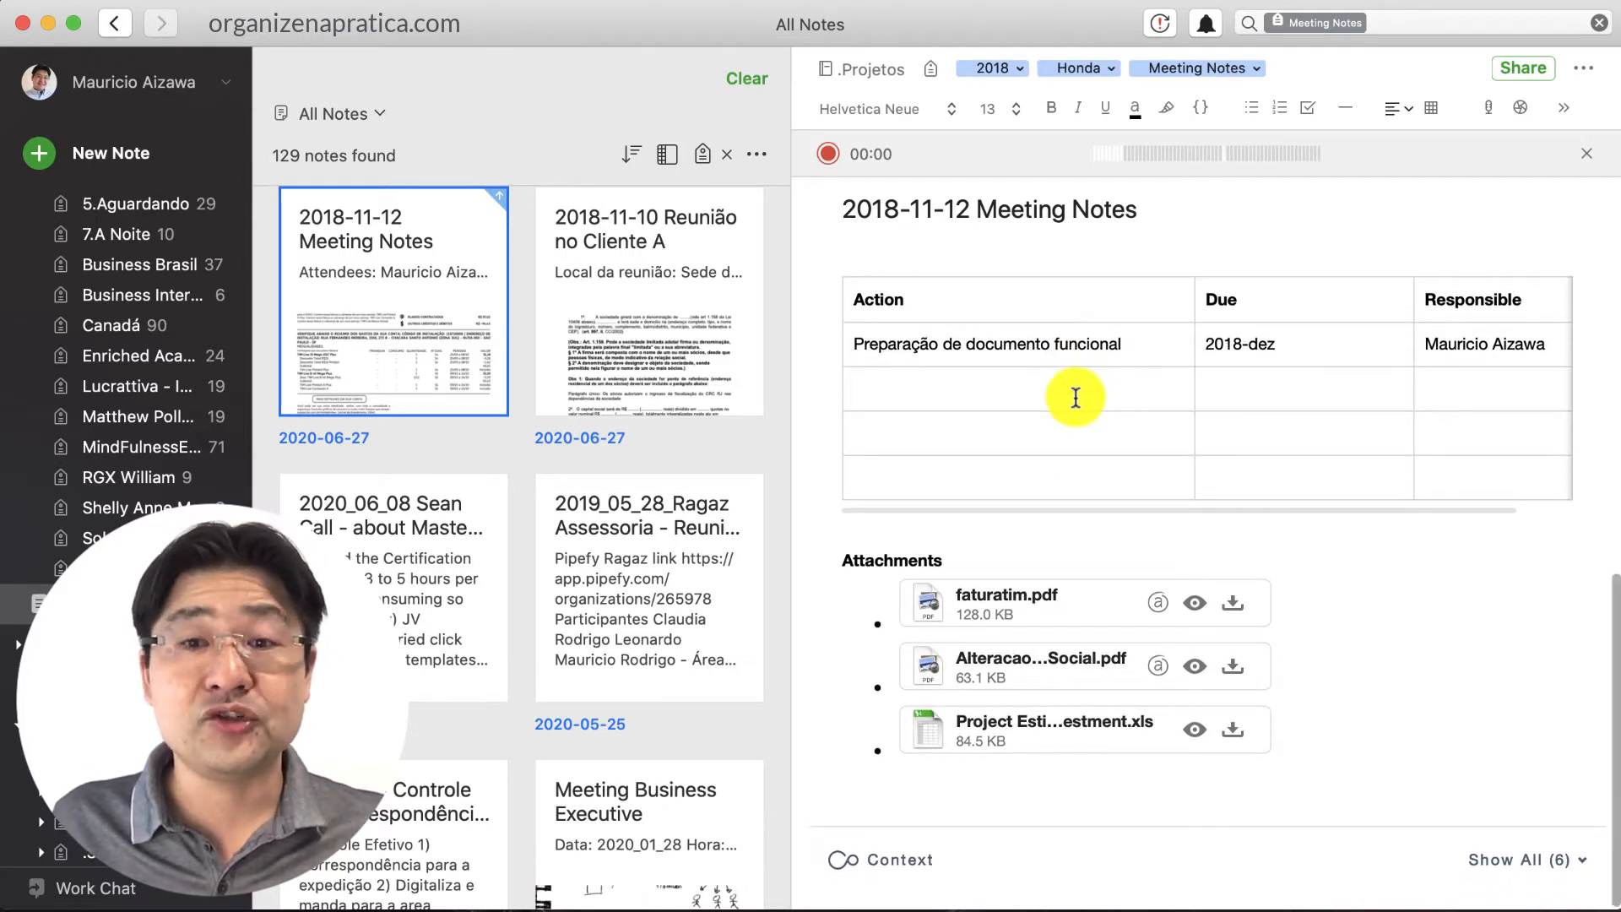
click(1320, 627)
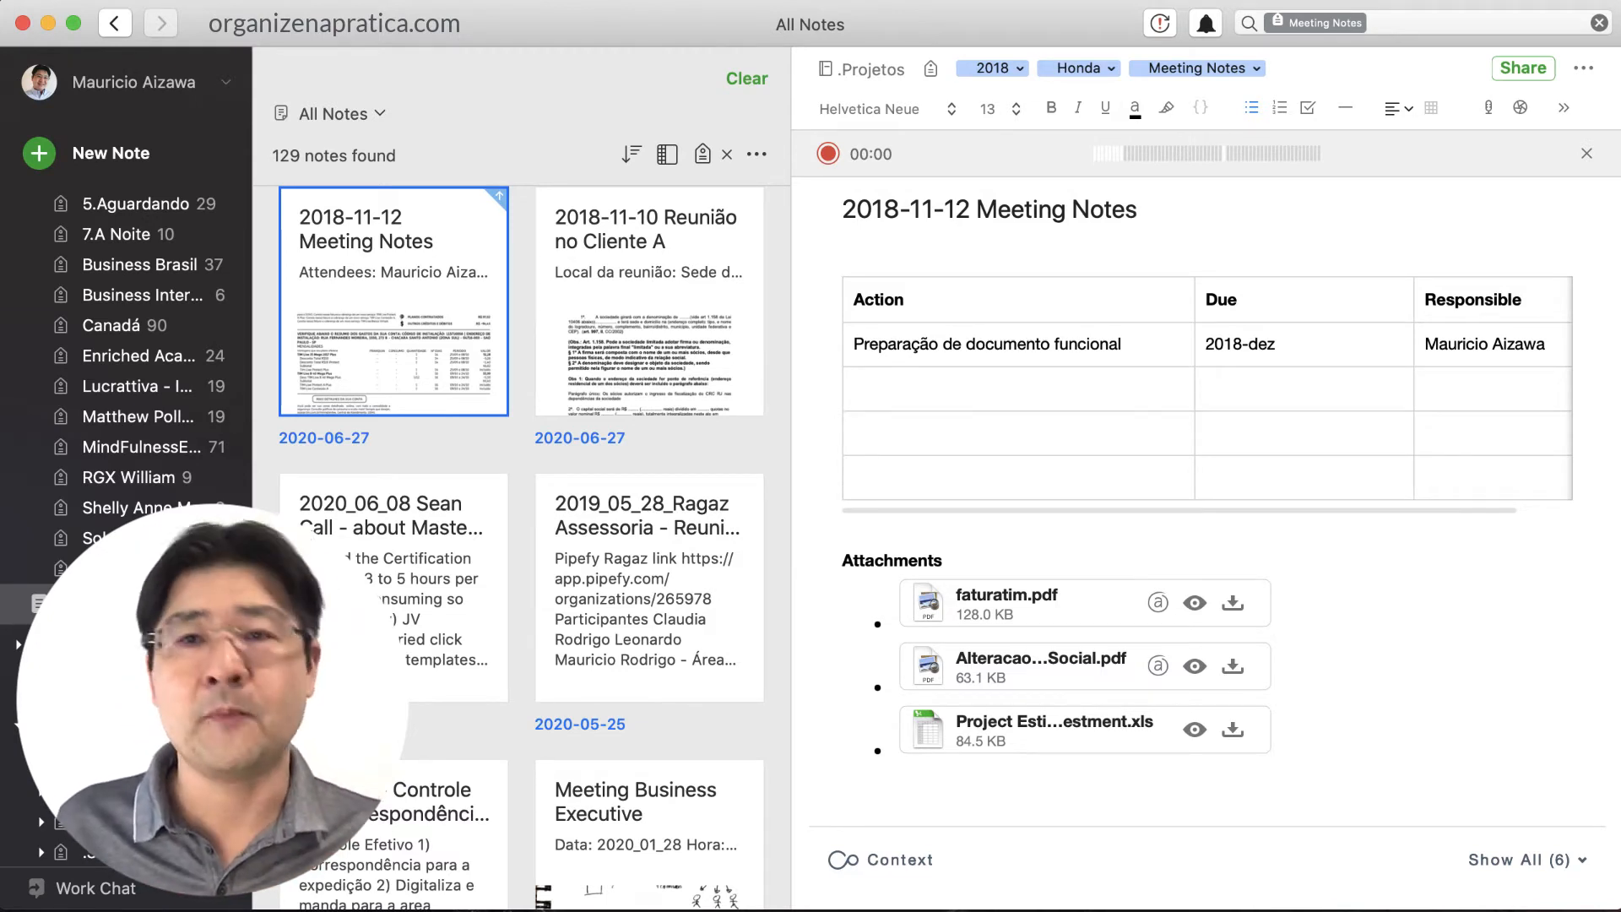
Select the 2018, Honda and Meeting Notes tag chips, then clear the search filter
click(981, 69)
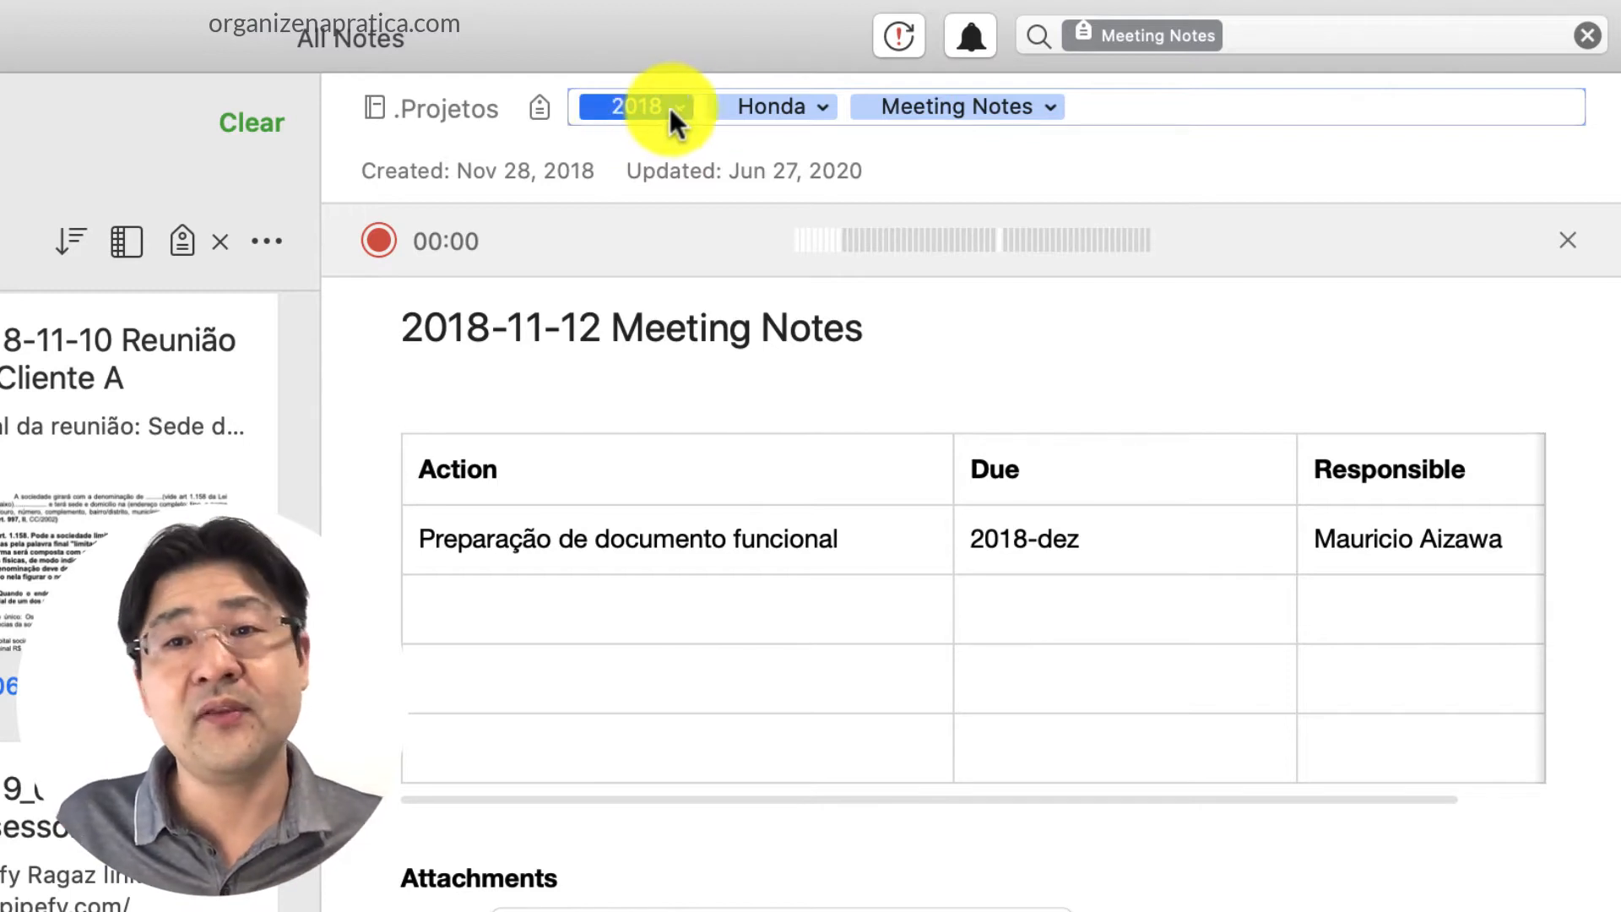
click(736, 106)
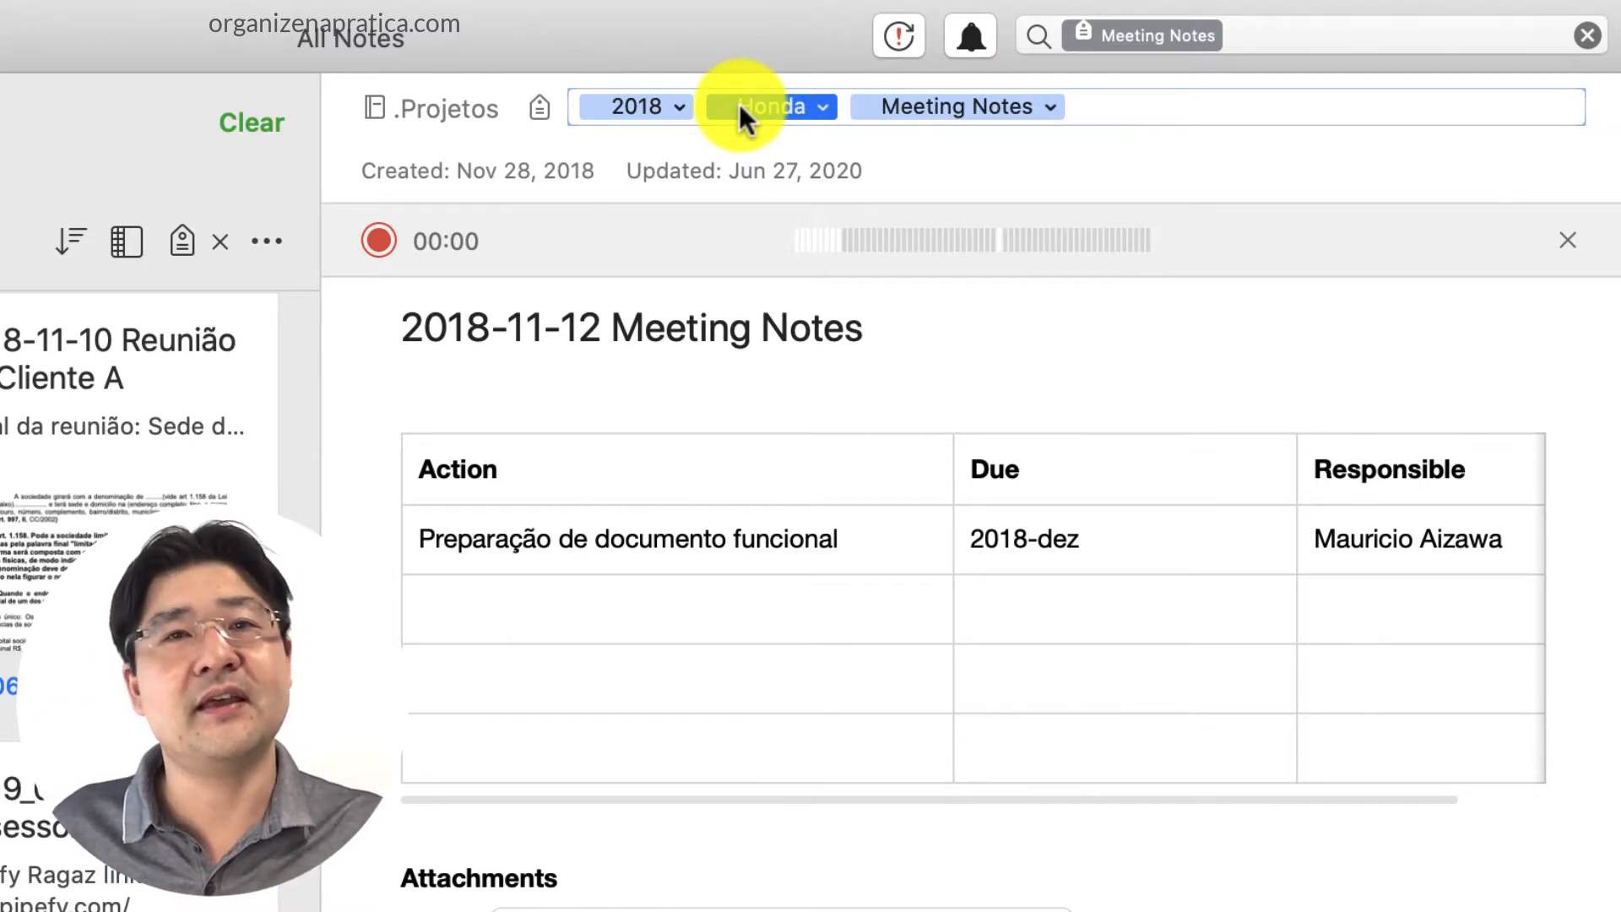
click(879, 107)
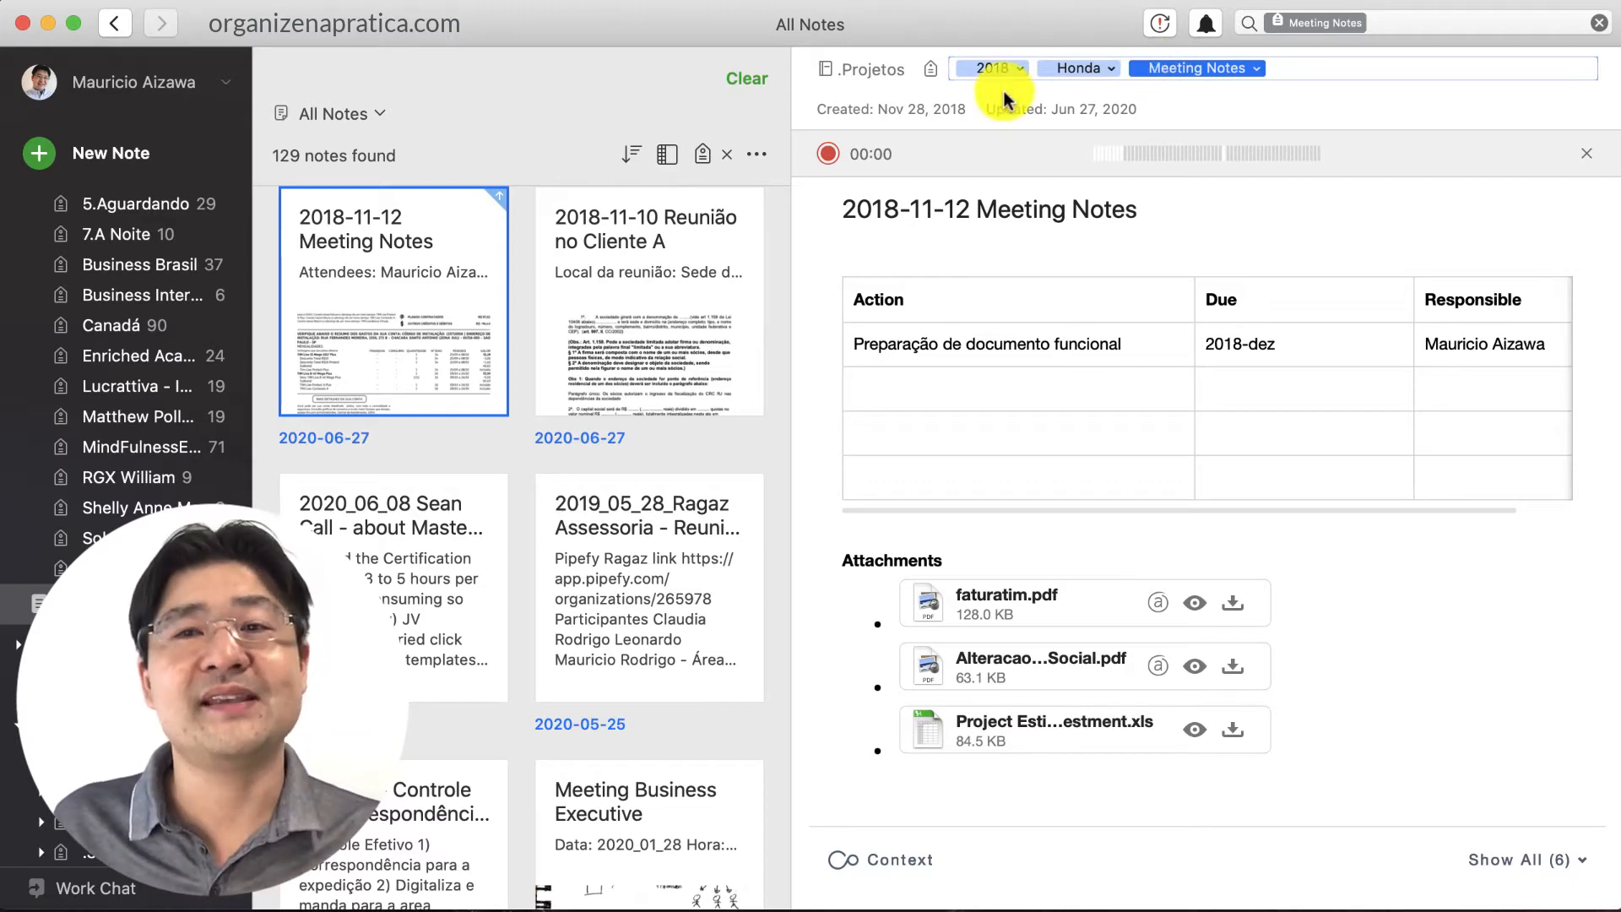
click(1456, 24)
click(1599, 23)
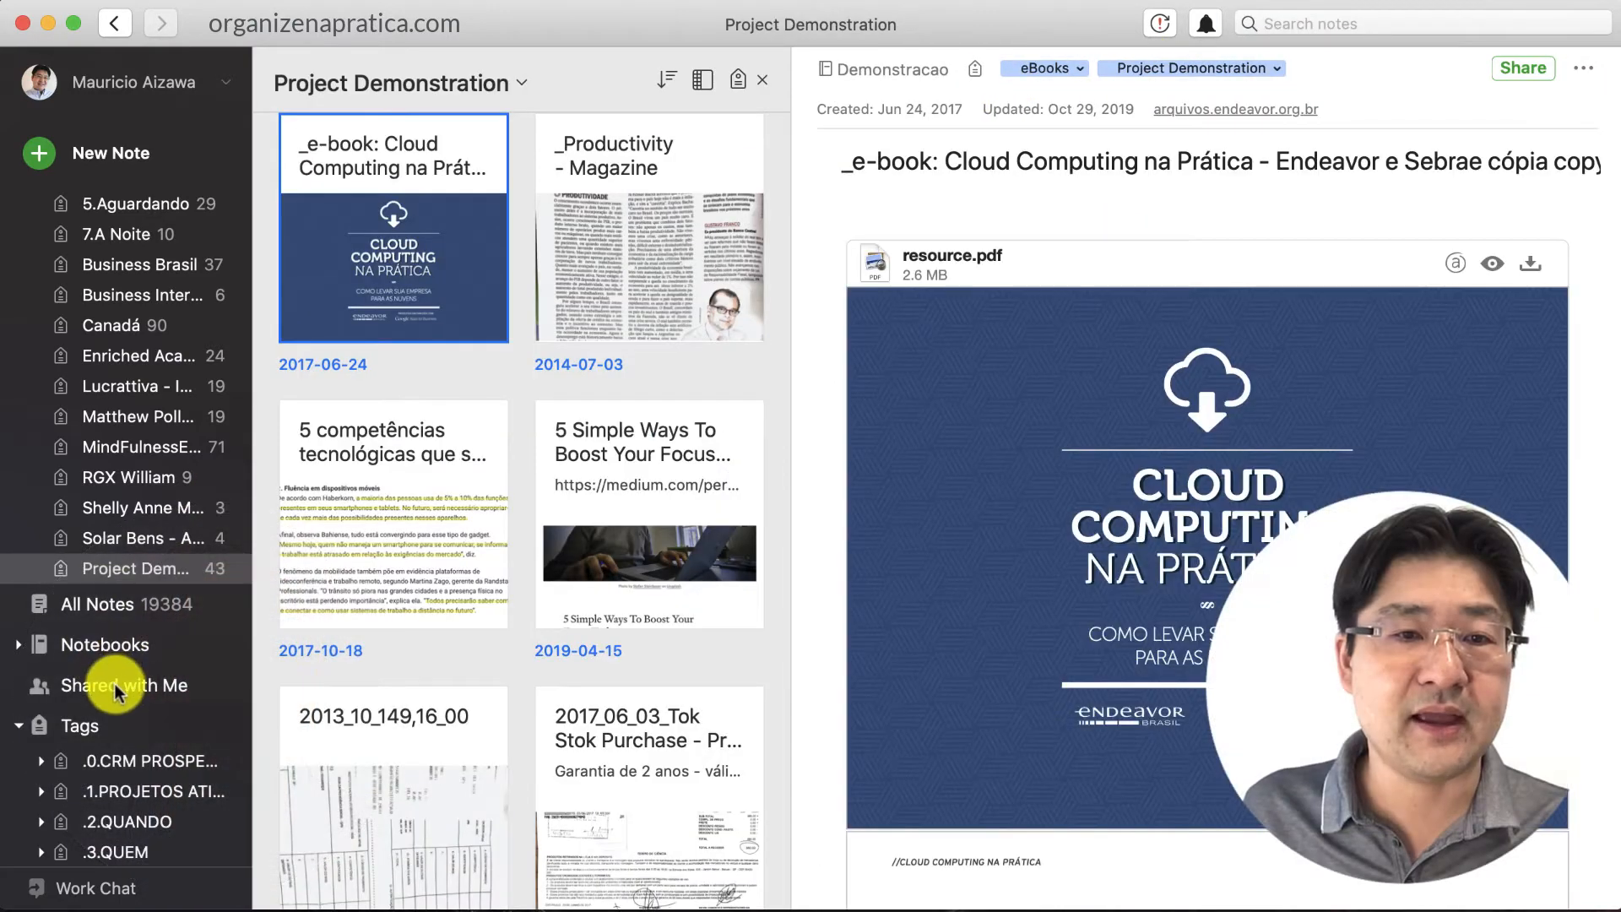
Show all 19384 notes under All Notes and put the cursor in the search box
click(127, 604)
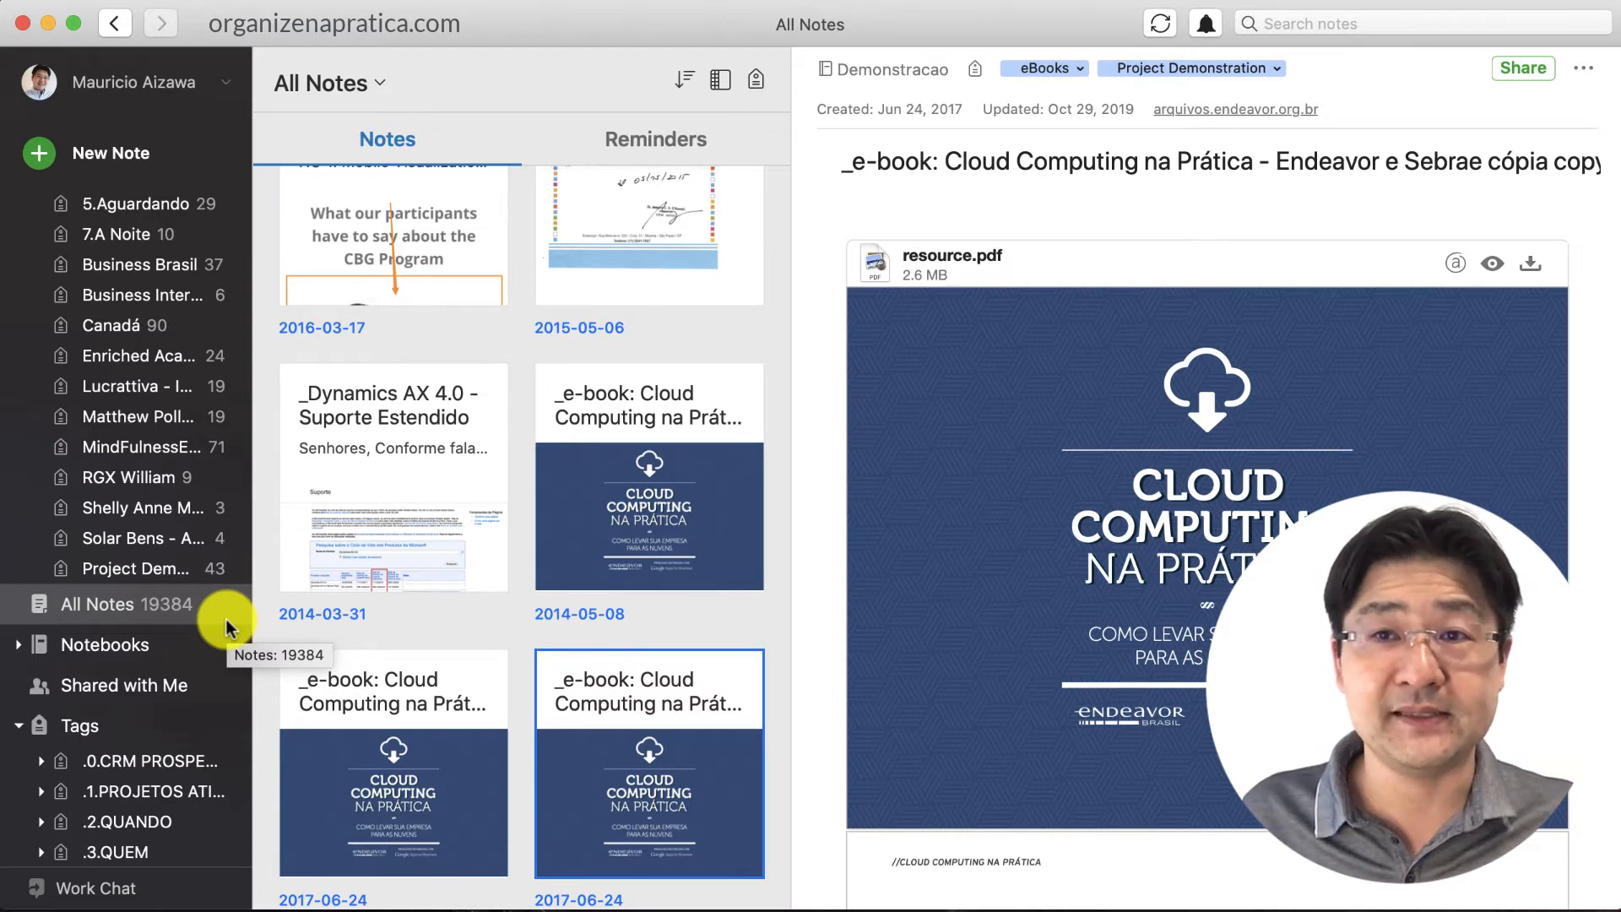
click(1338, 23)
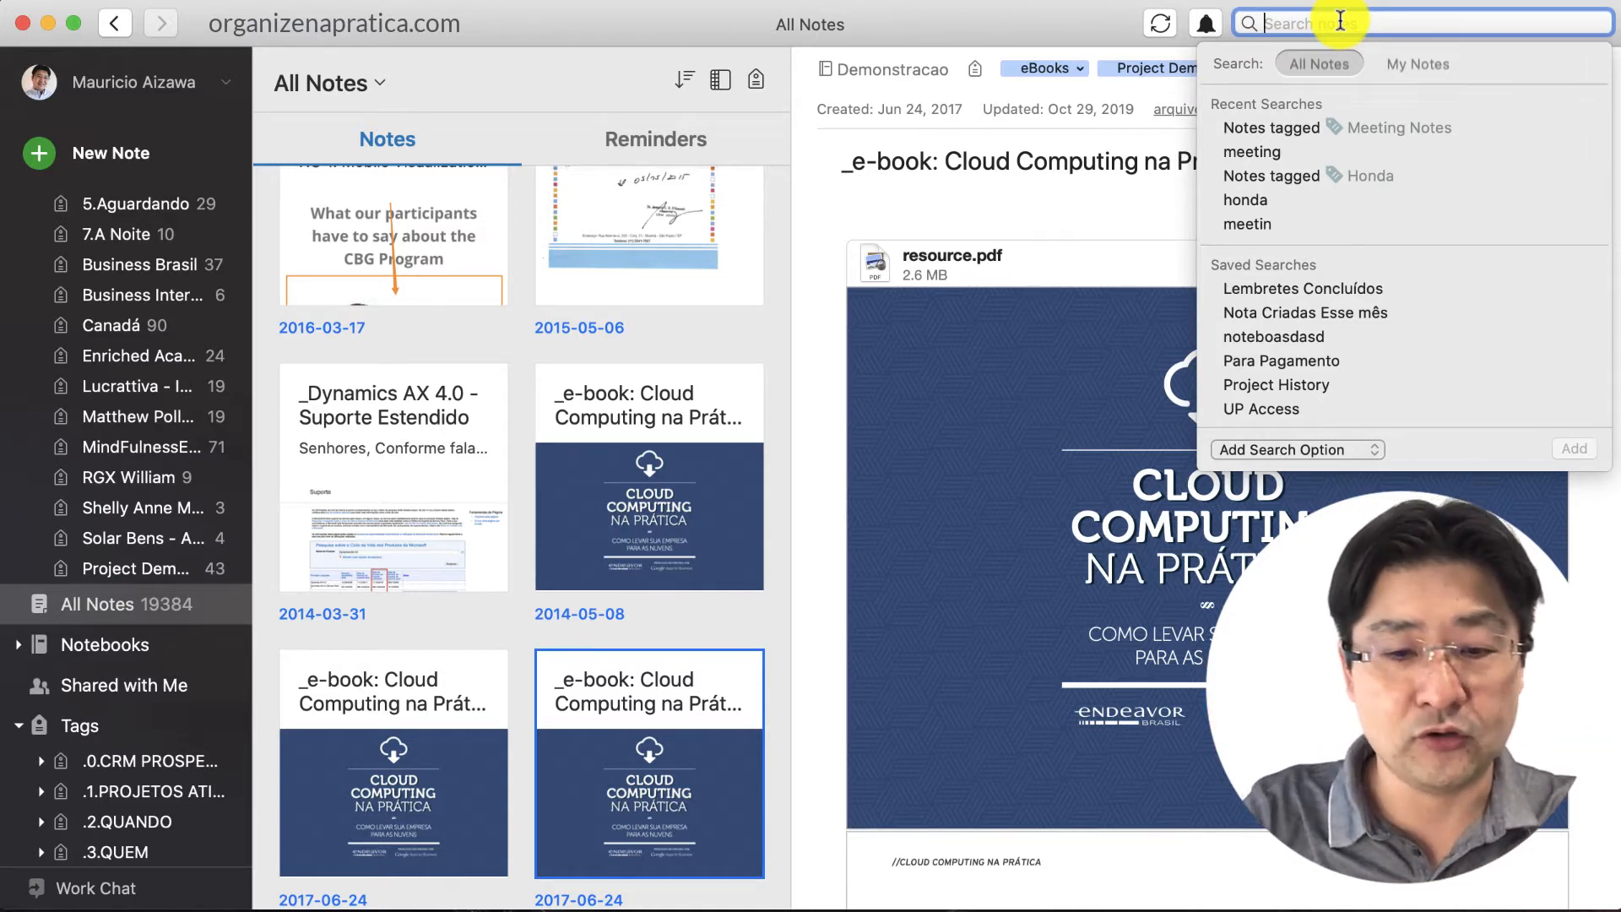
Search 'meeting' and filter by the Meeting Notes tag, returning 129 notes
text(meeting)
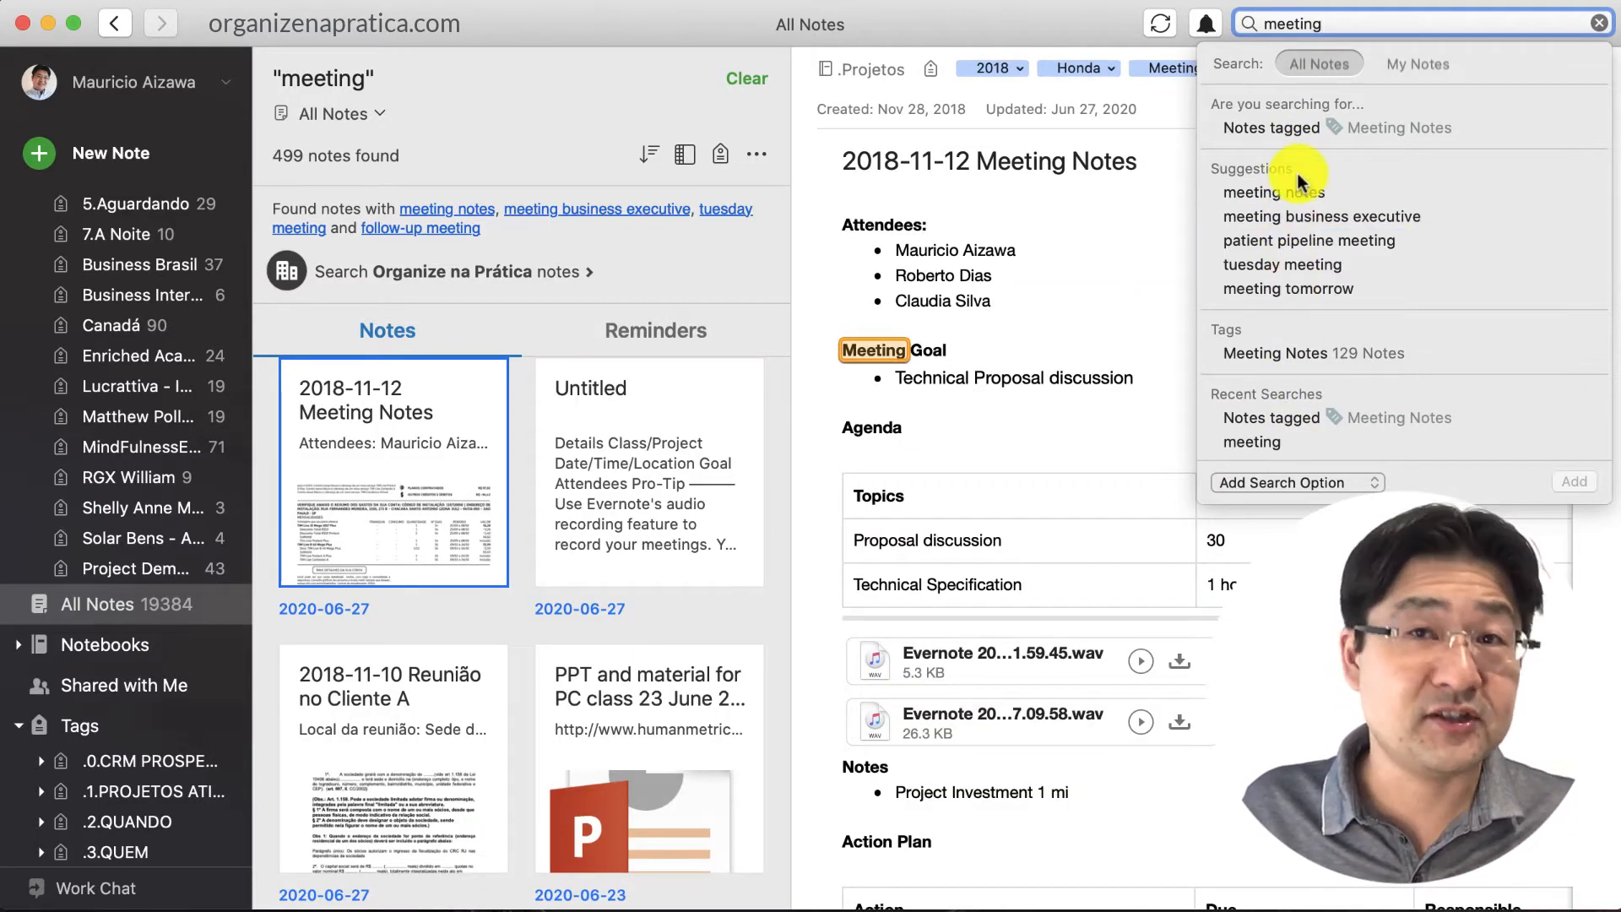
click(1349, 364)
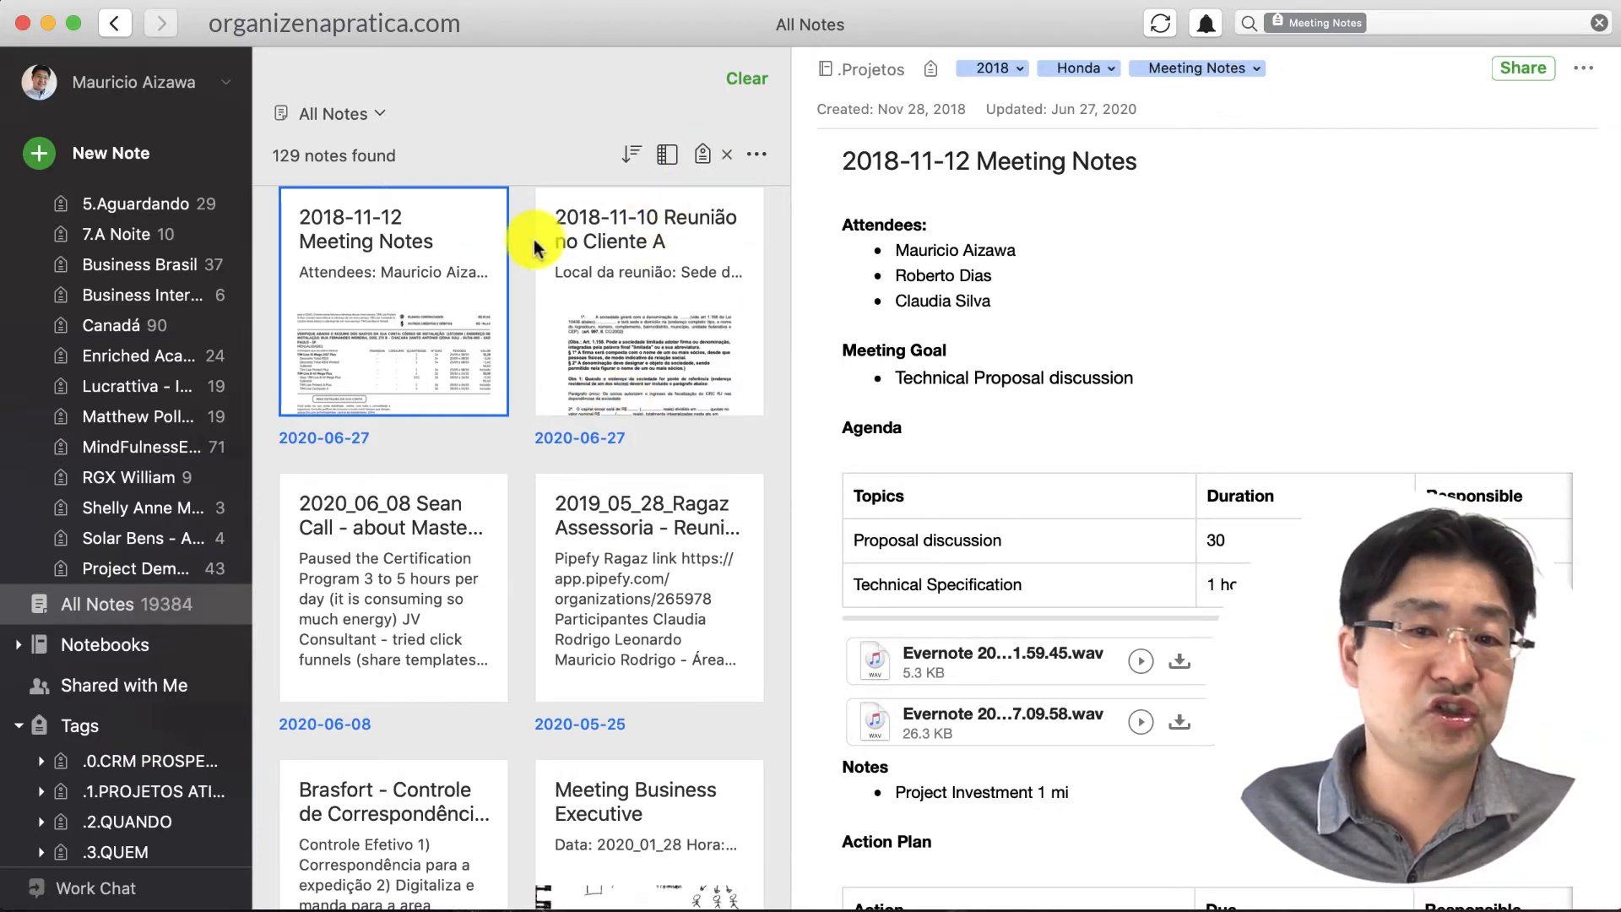
Scroll the results and bring up the tag filter list with year tags 2015–2020
scroll(525, 435, down, 3)
scroll(525, 435, down, 15)
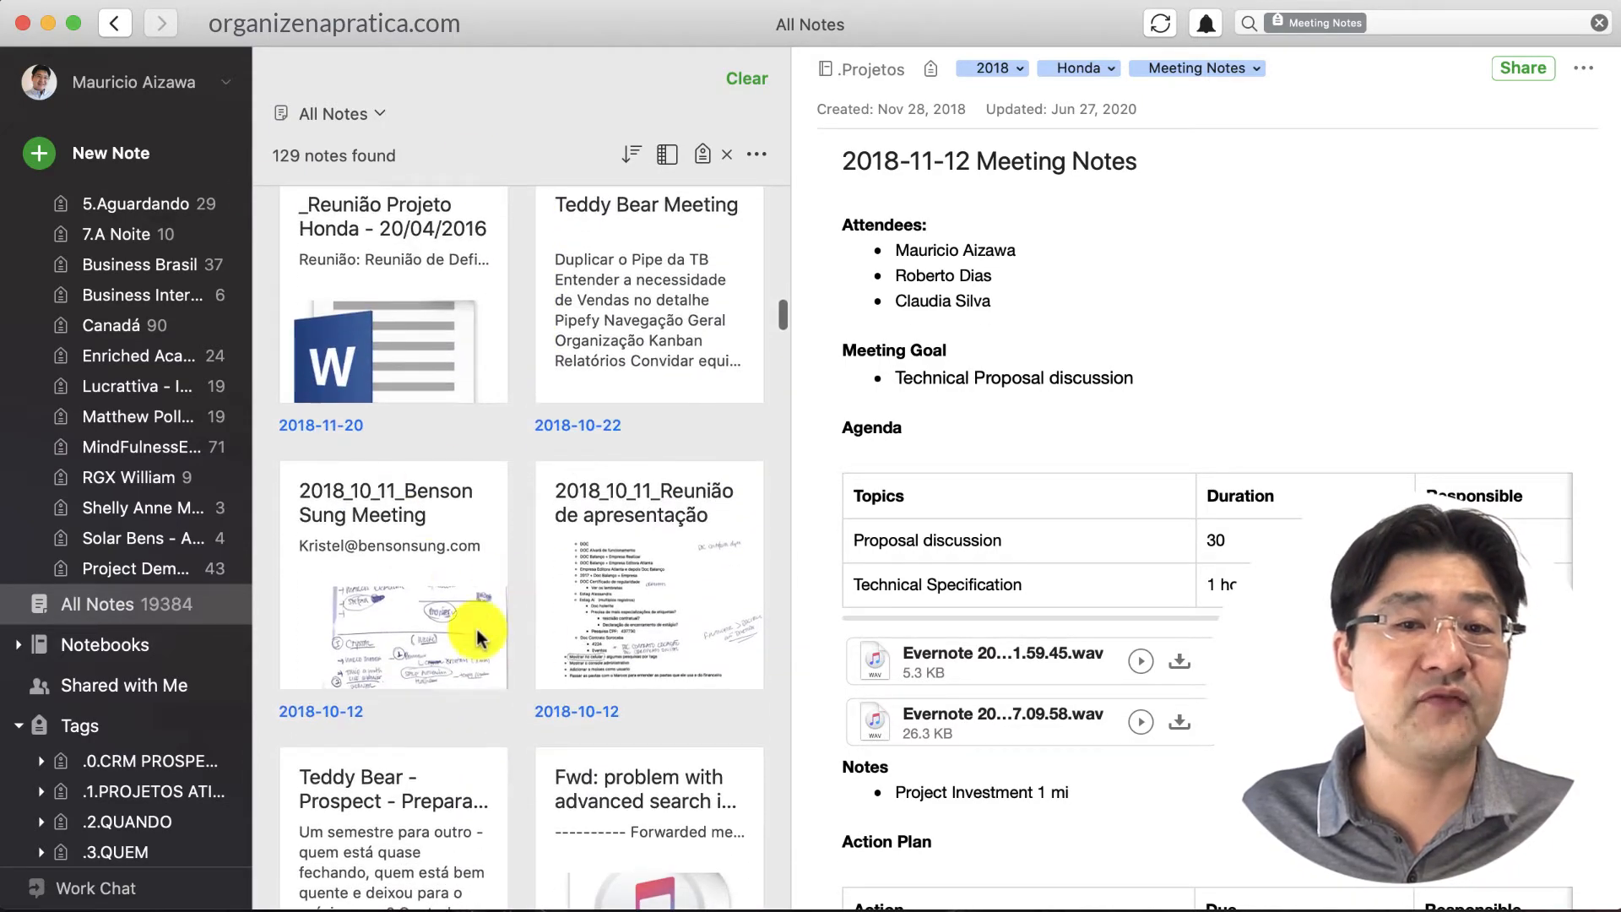
scroll(718, 667, down, 6)
scroll(708, 667, up, 15)
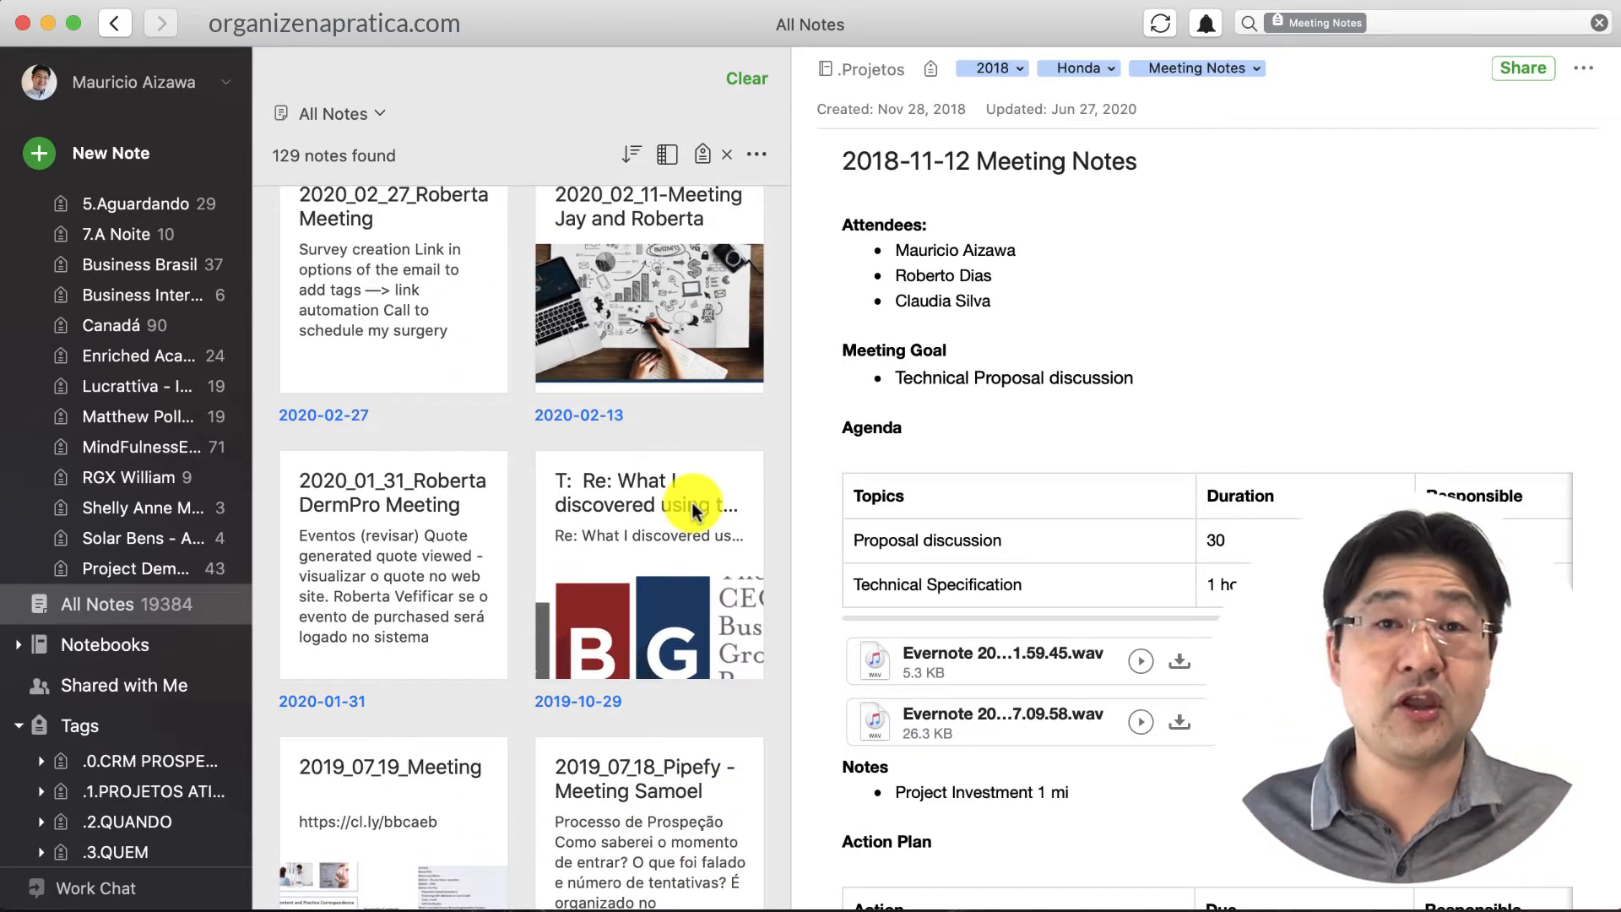
click(703, 156)
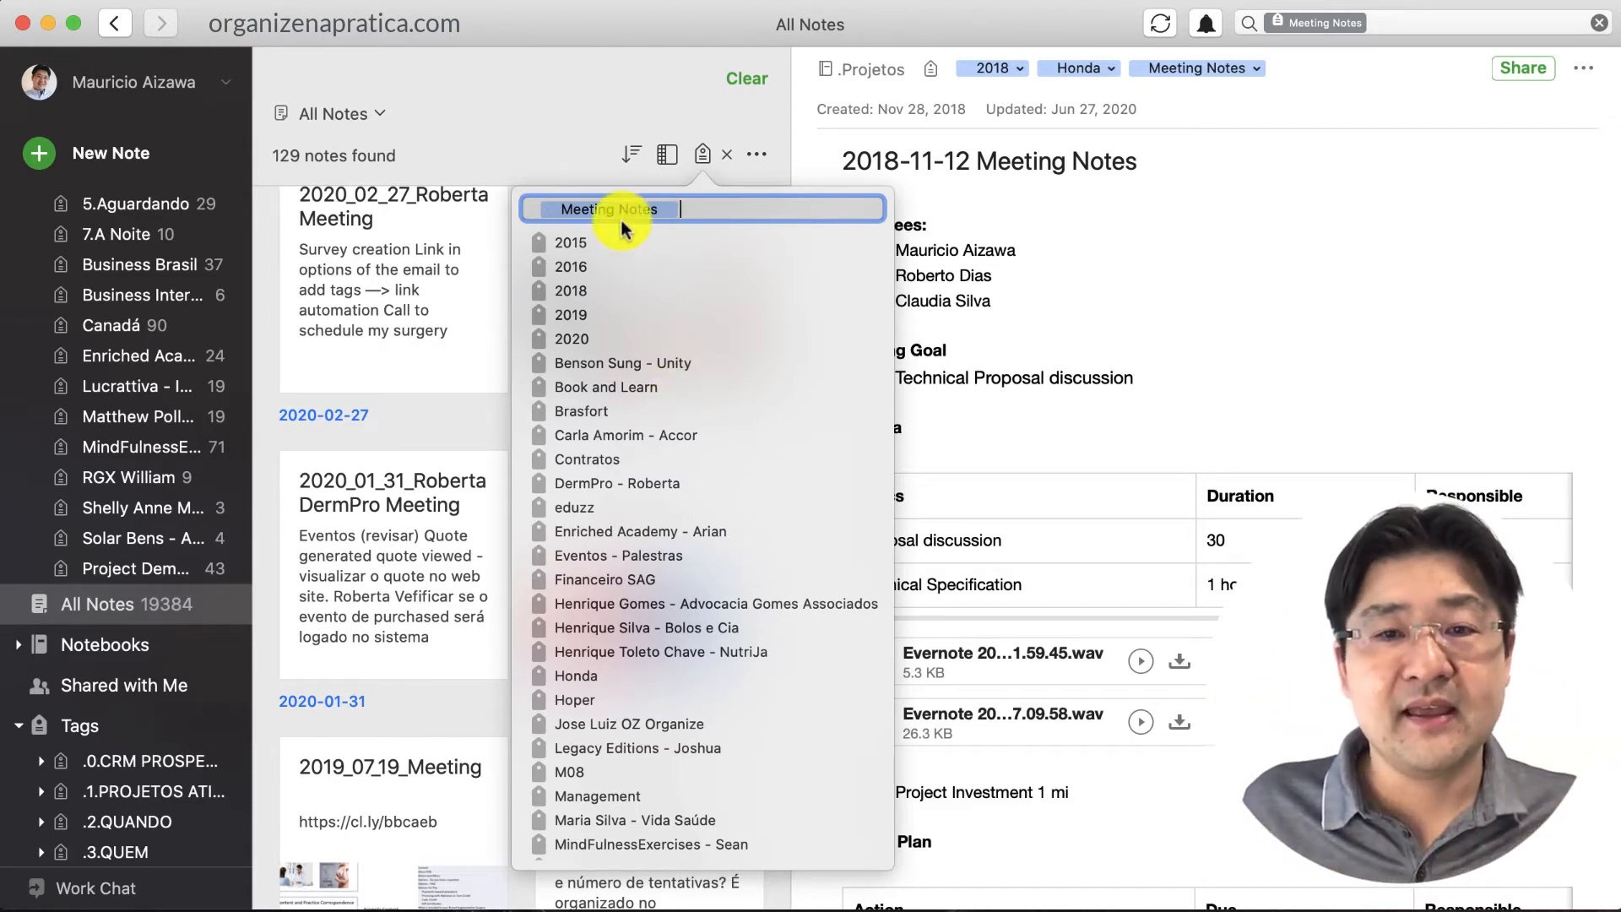
Add the Honda tag to the filter, cutting results from 129 to 16 notes
scroll(586, 324, down, 4)
scroll(608, 848, down, 1)
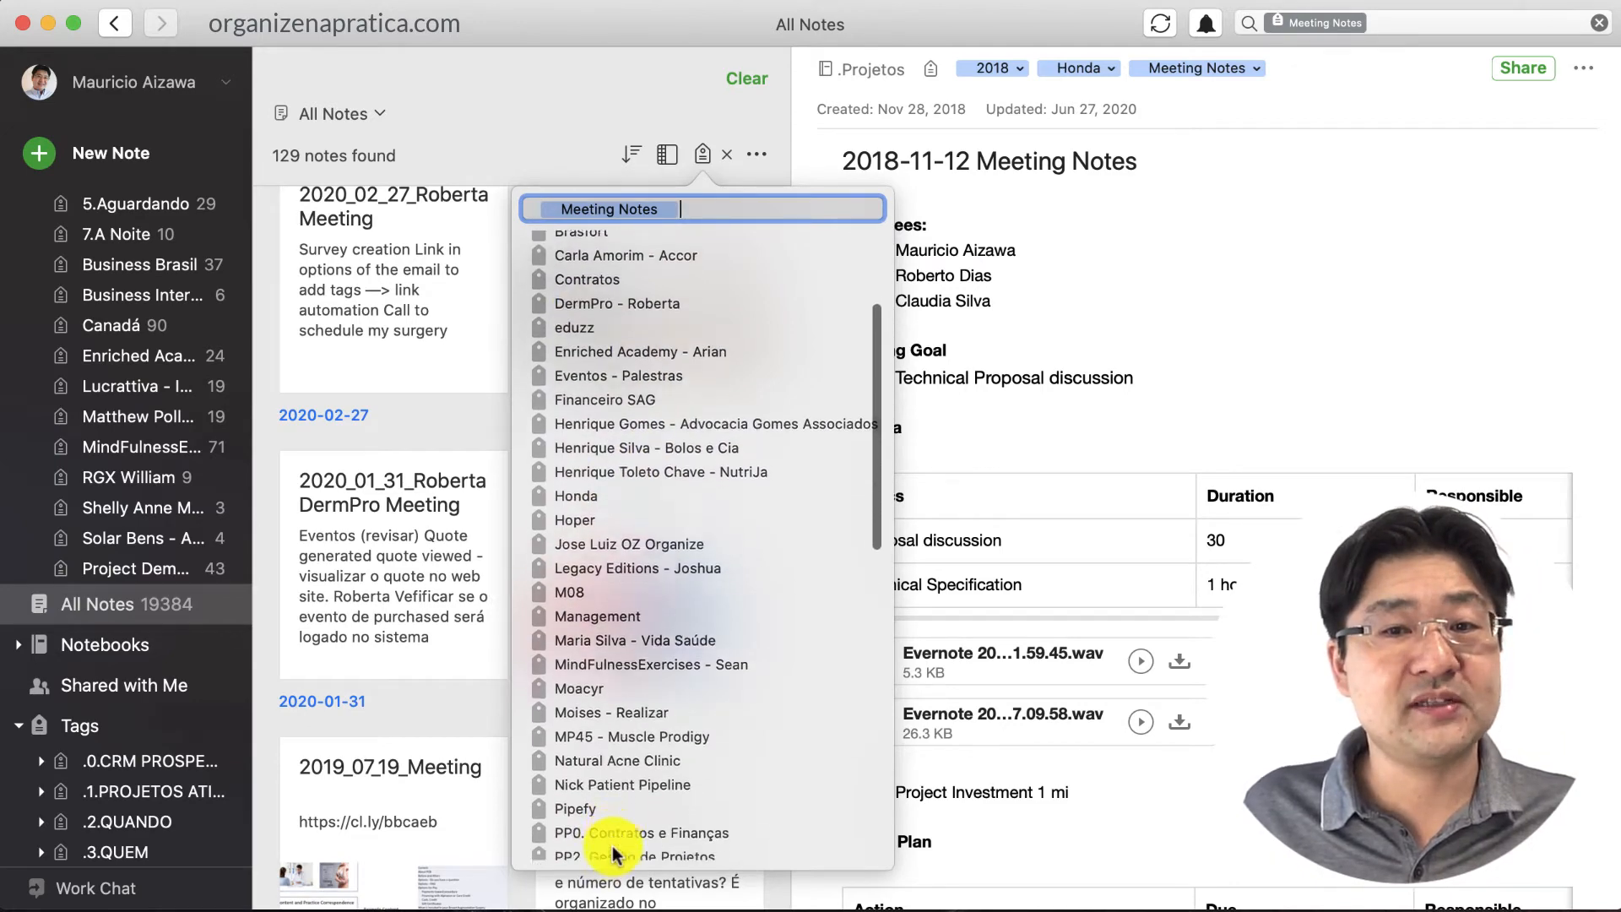
click(579, 471)
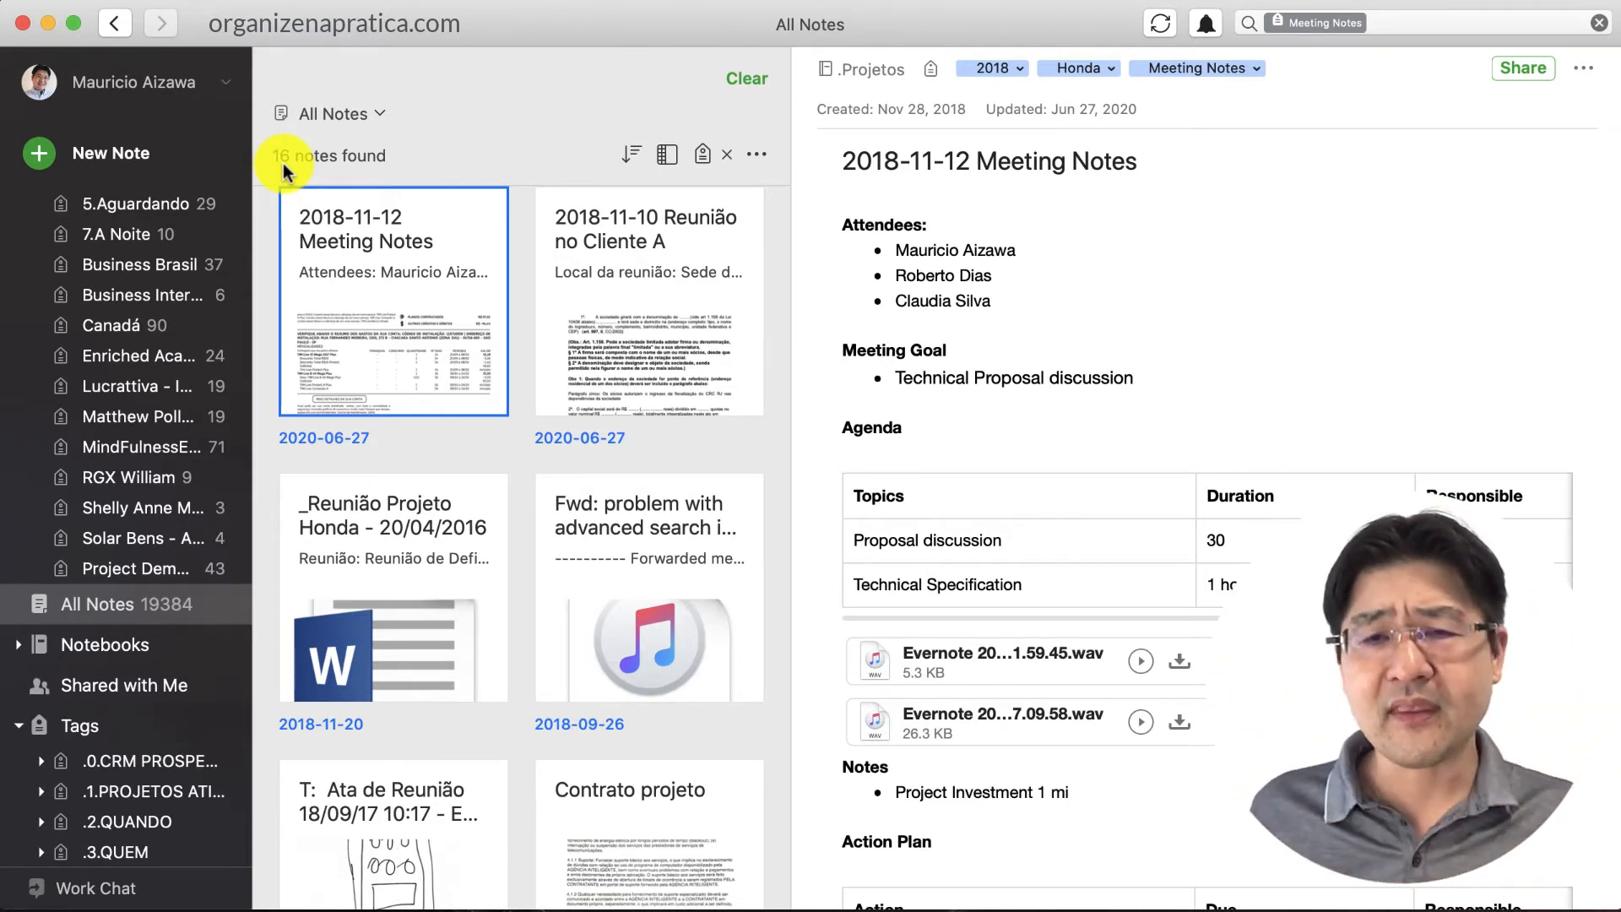
Open 'Fwd: problem with advanced search', then the 'T: Ata de Reunião 18/09/17' note
scroll(655, 456, down, 2)
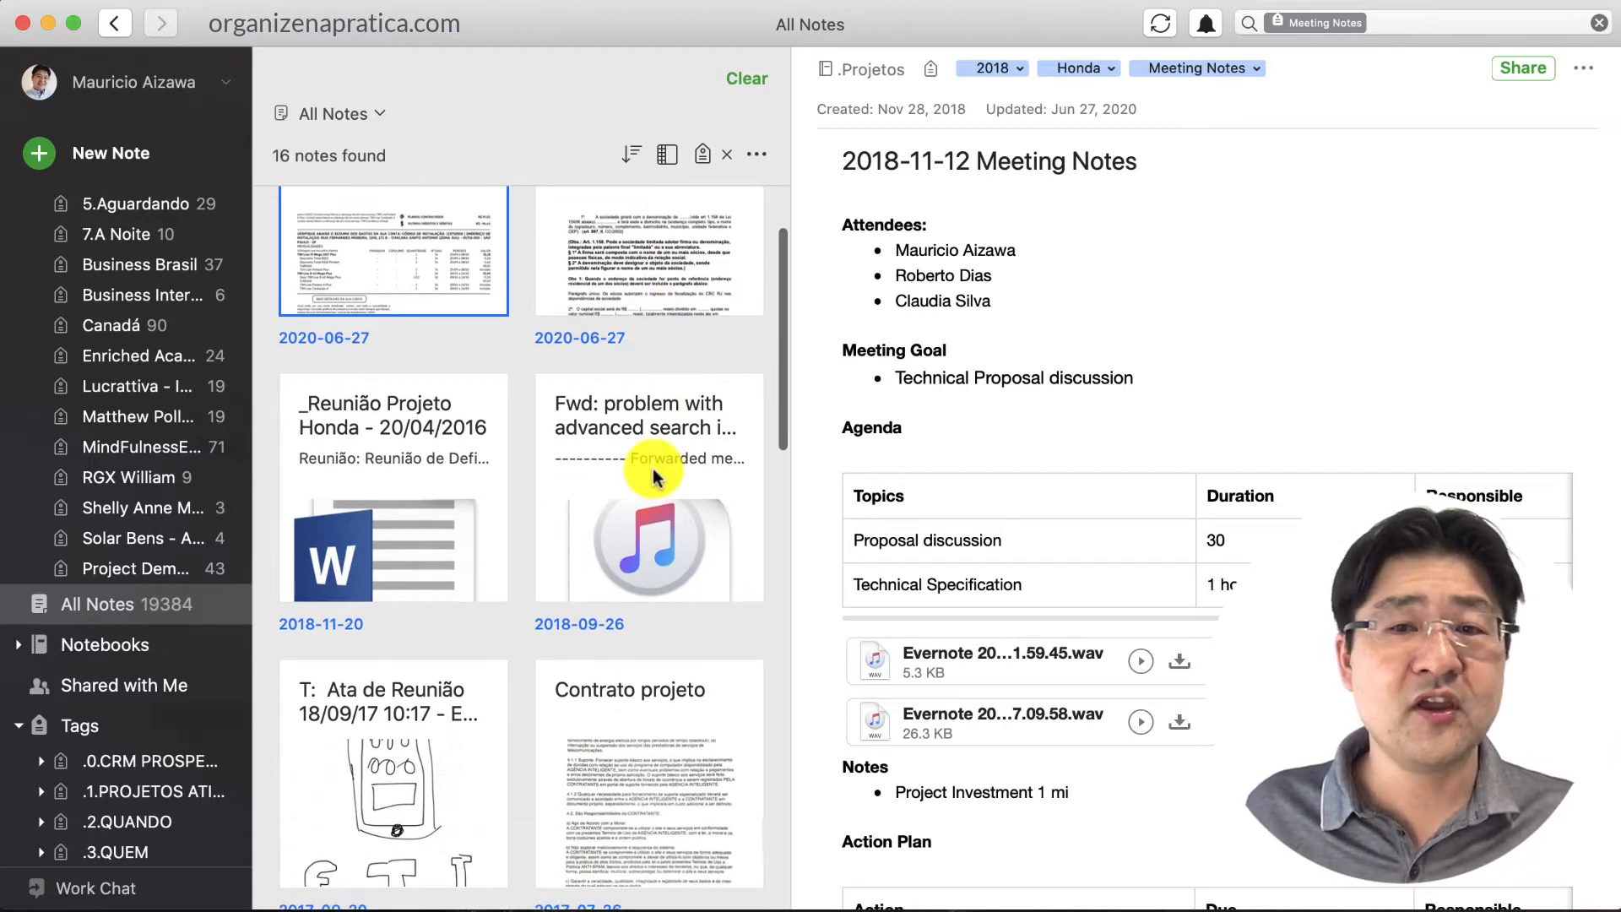
click(652, 468)
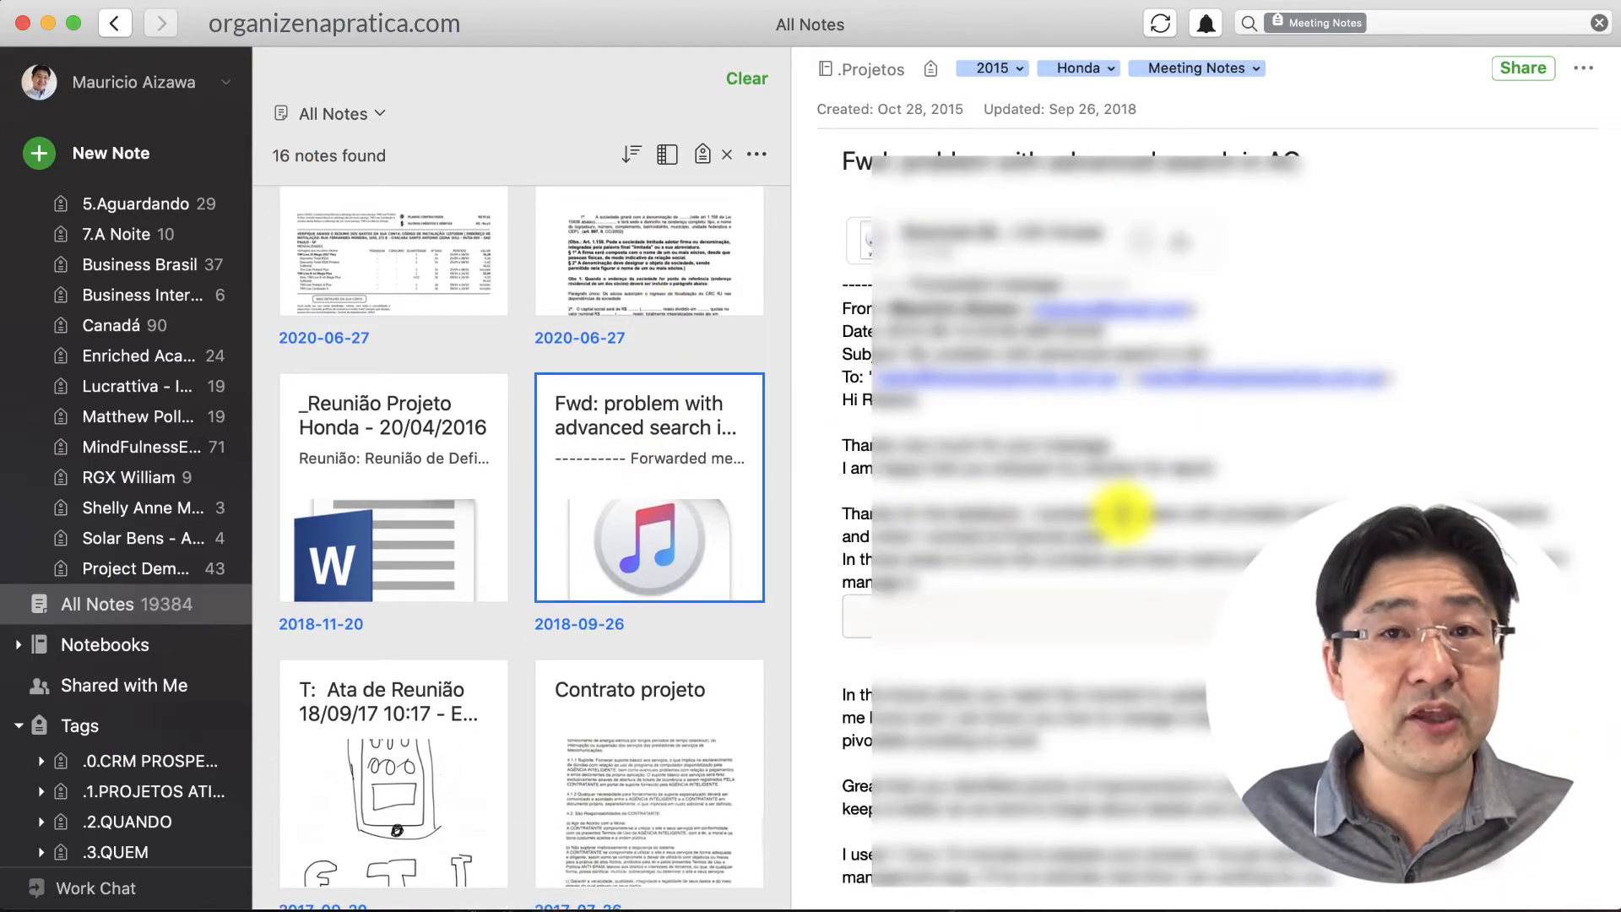
scroll(1121, 513, down, 15)
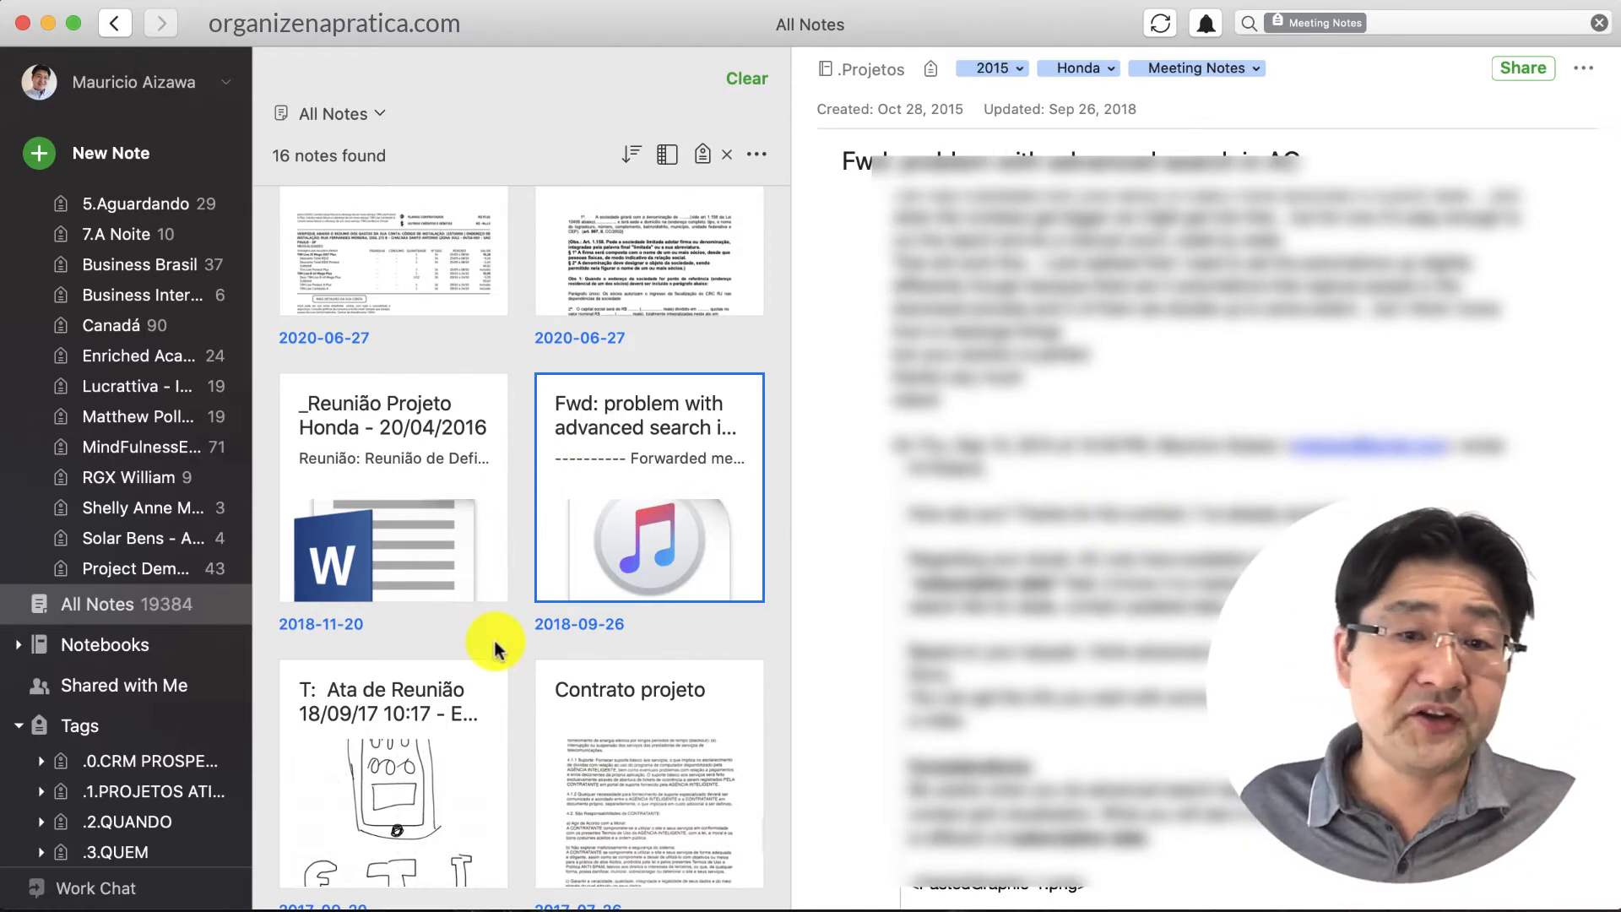
scroll(497, 649, down, 3)
click(447, 626)
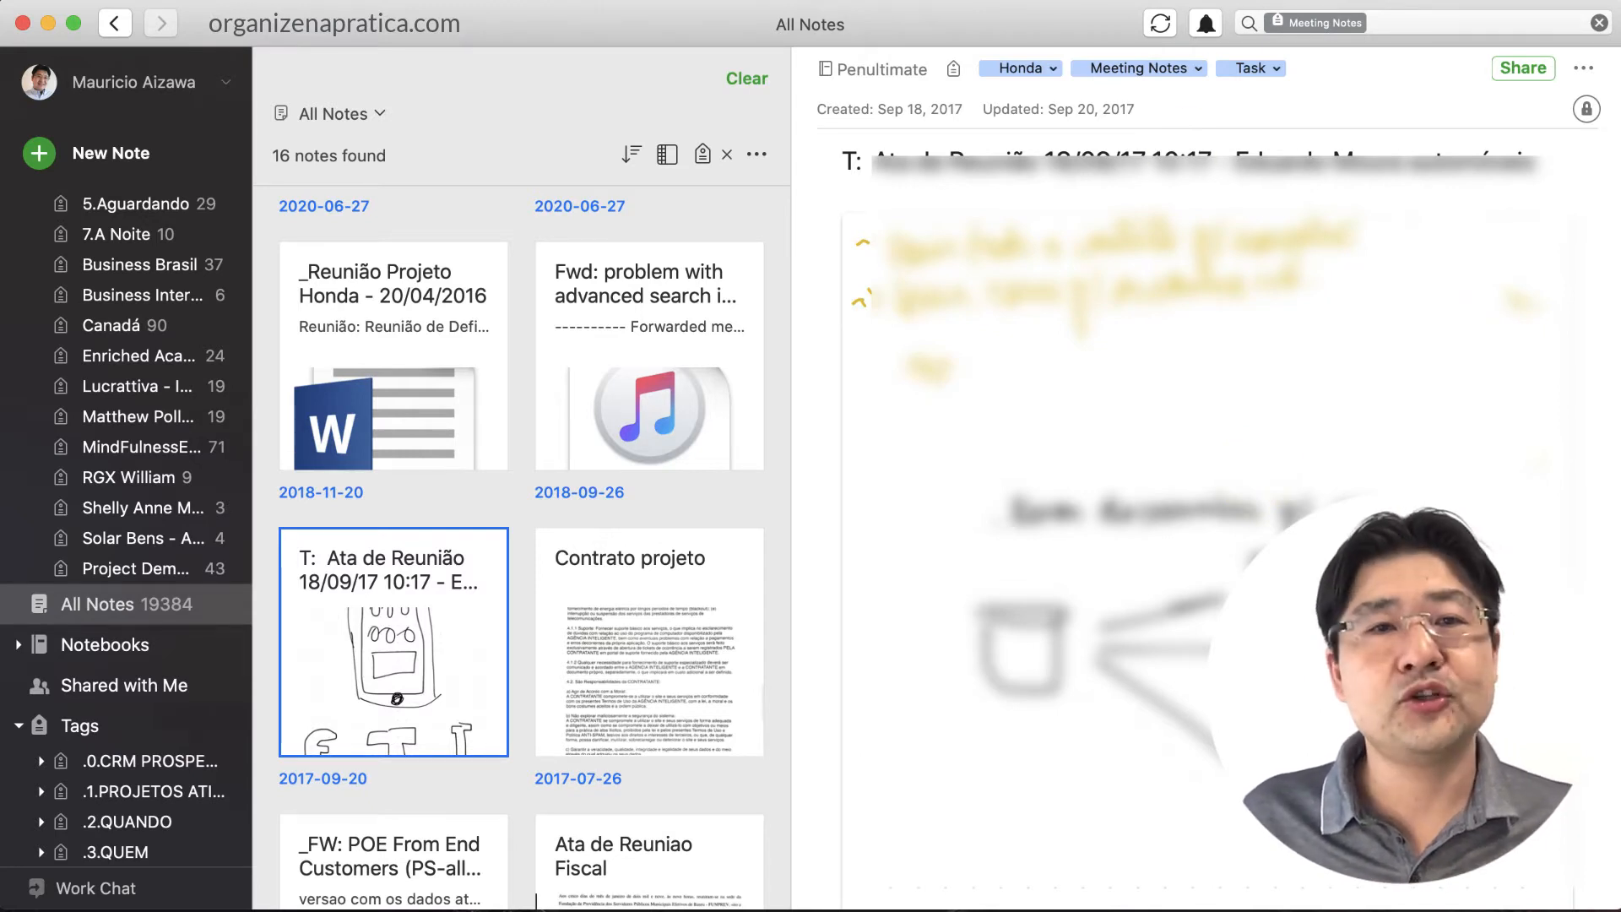
Create a new note titled '2020-MM-DD Meeting Notes Project A' and move into its body
click(126, 152)
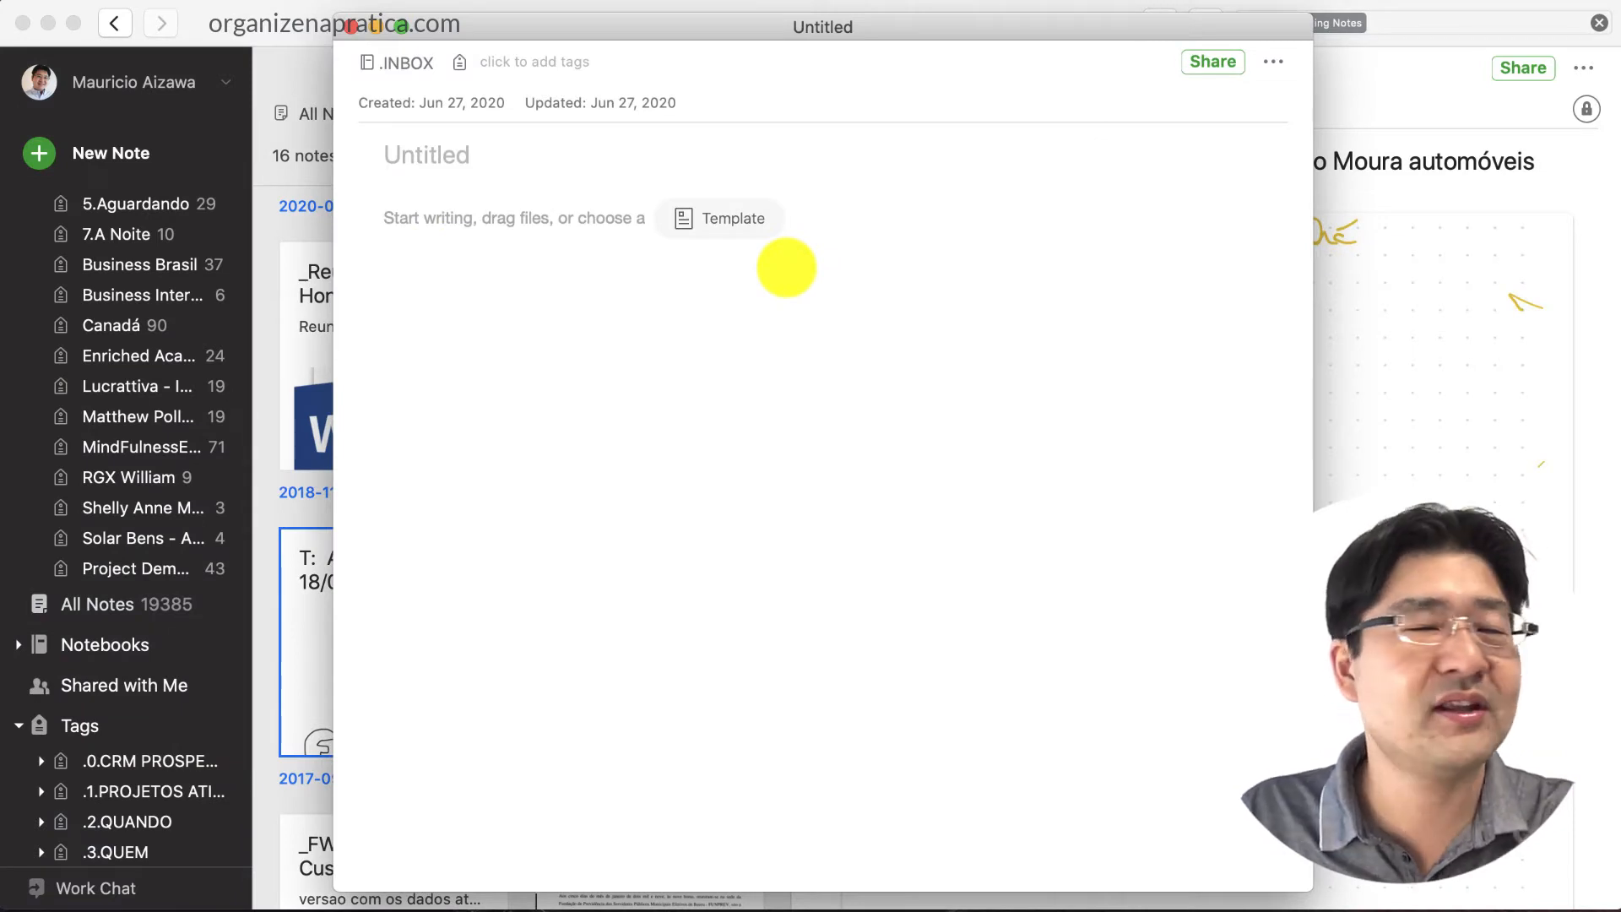
text(2020-)
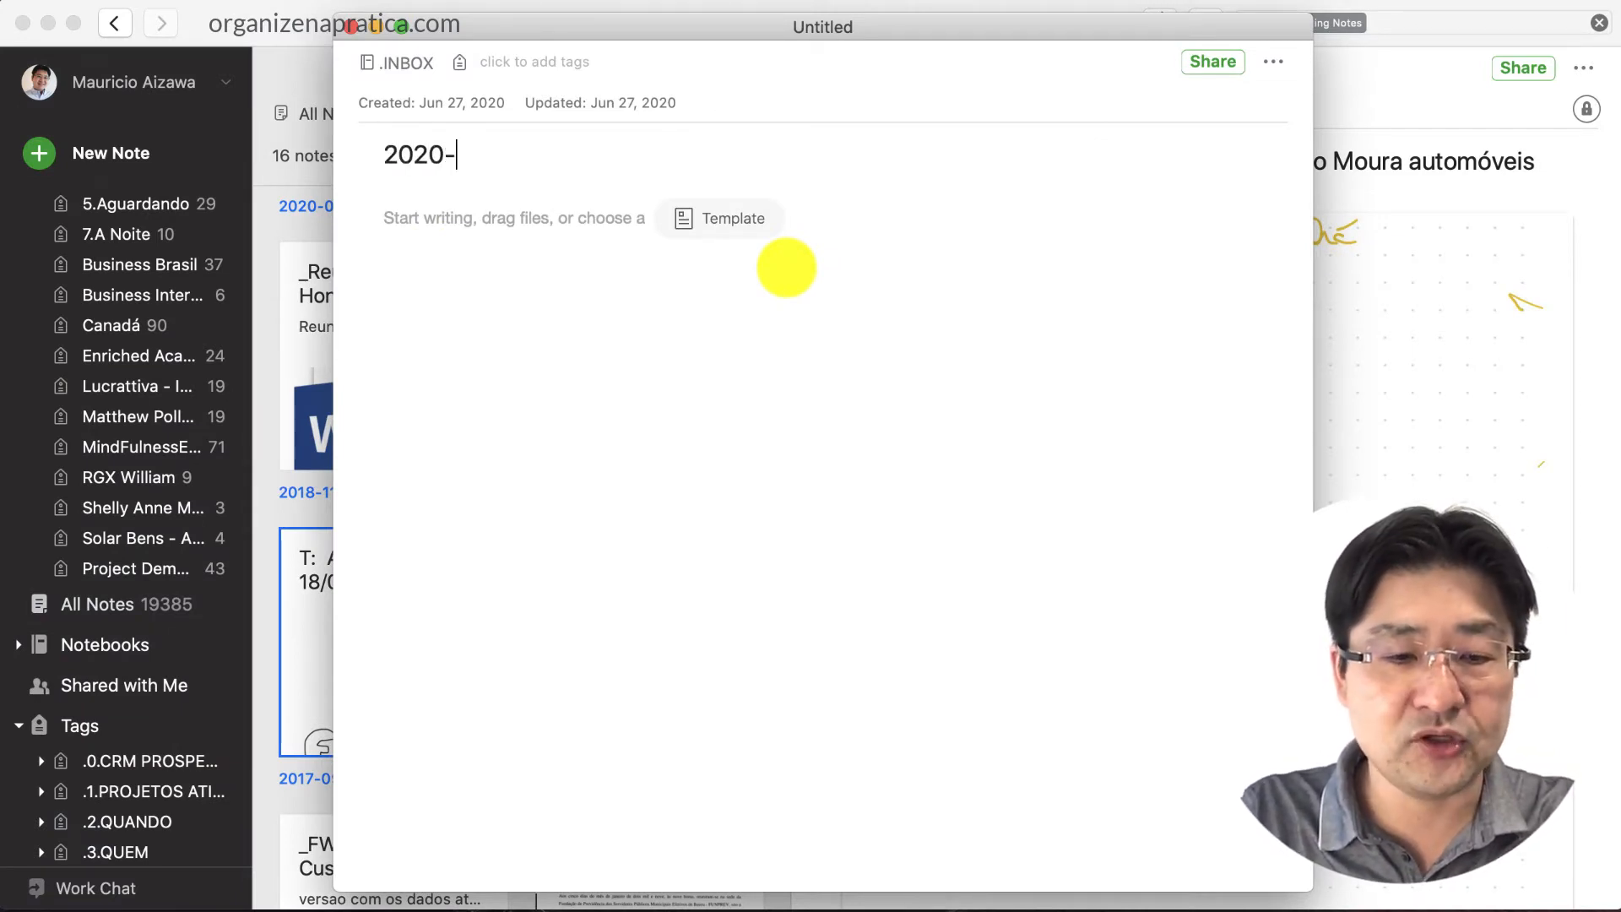
text(MM-DD)
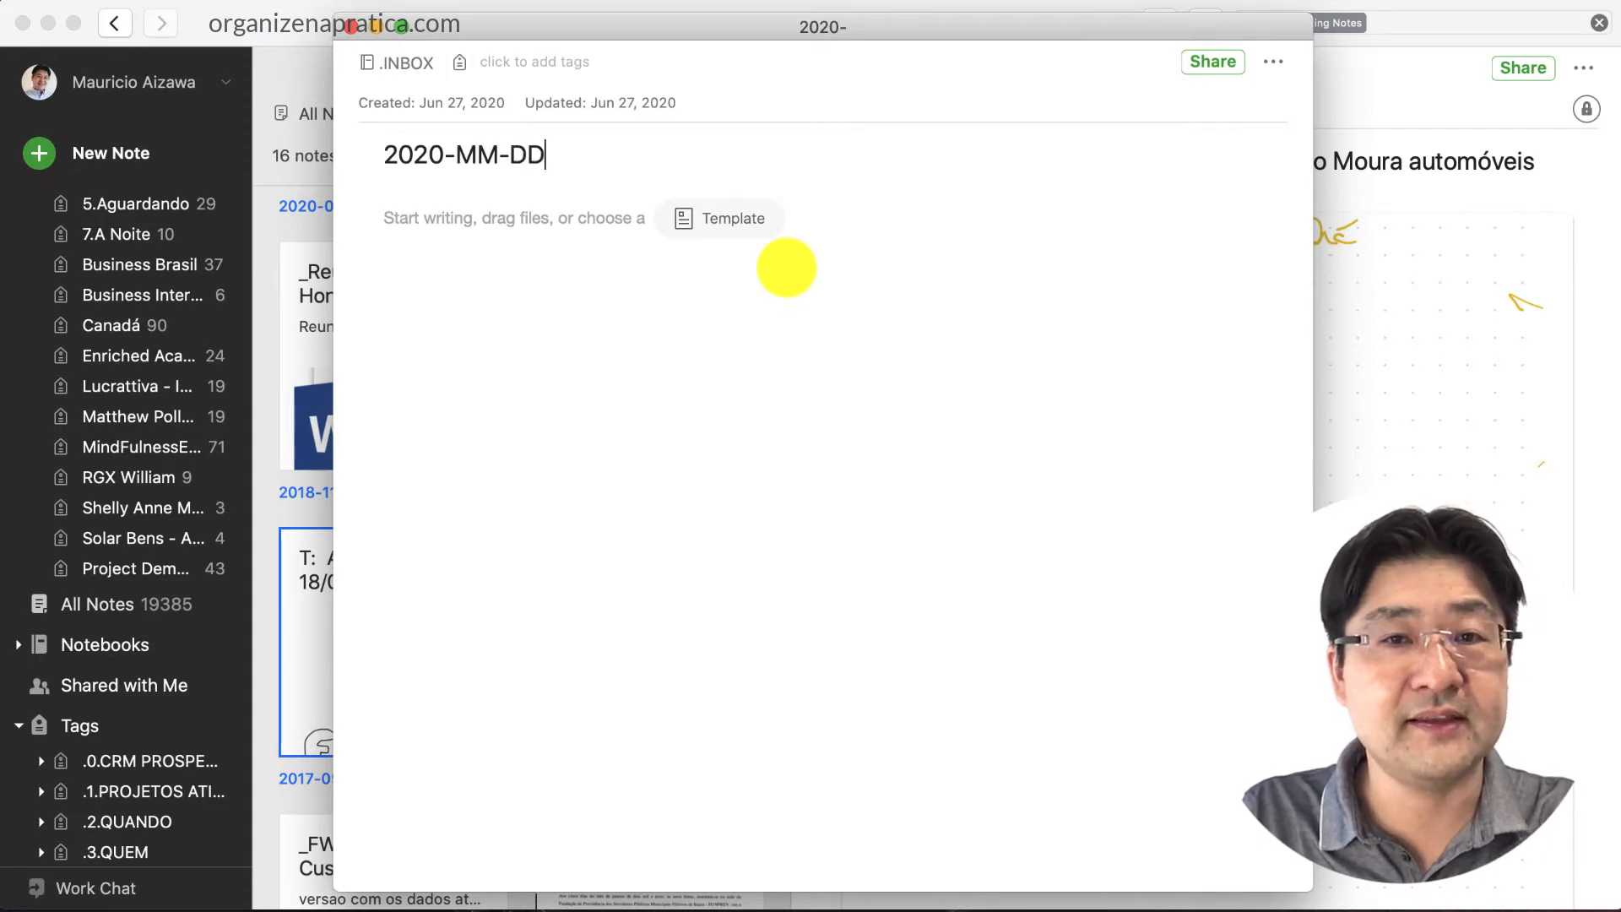
text( Meeting )
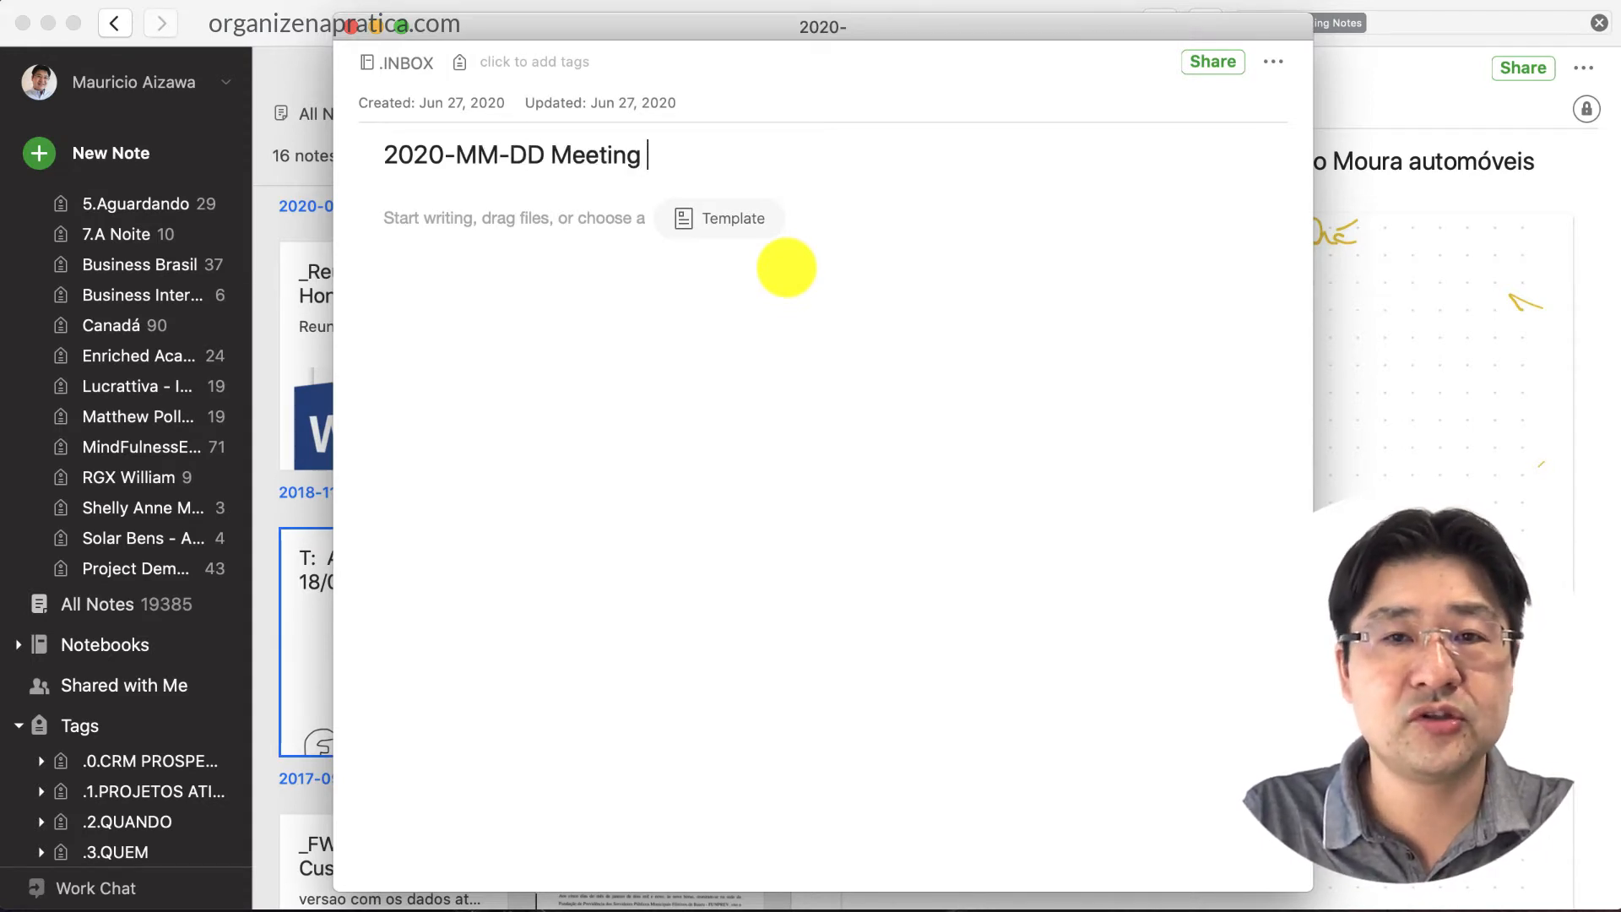
text(Notes Project A)
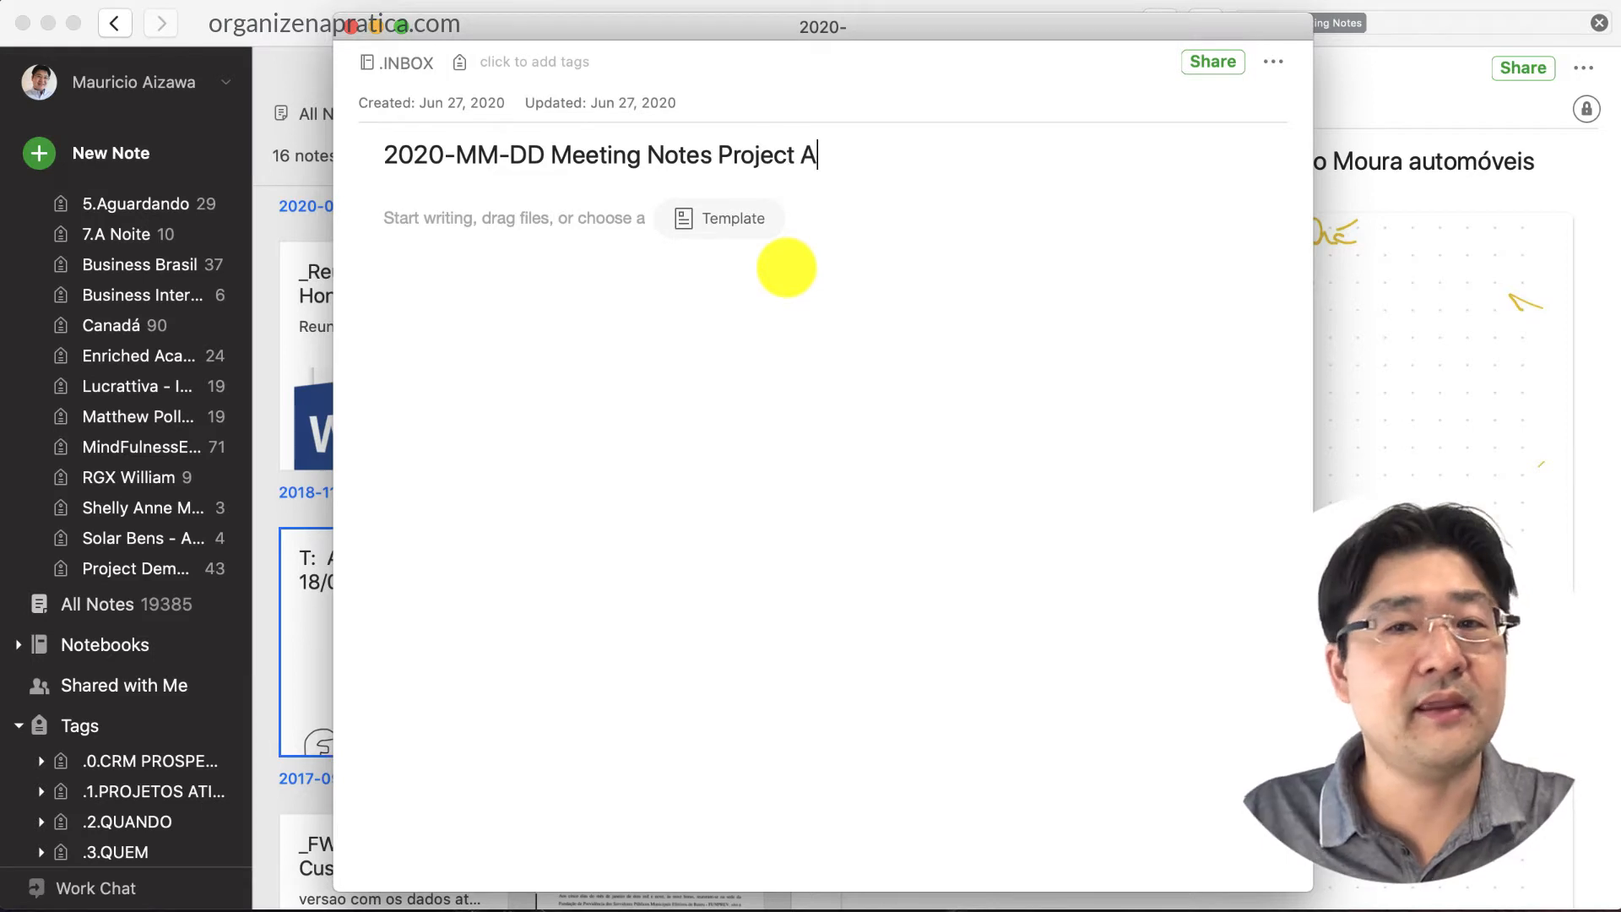
click(828, 531)
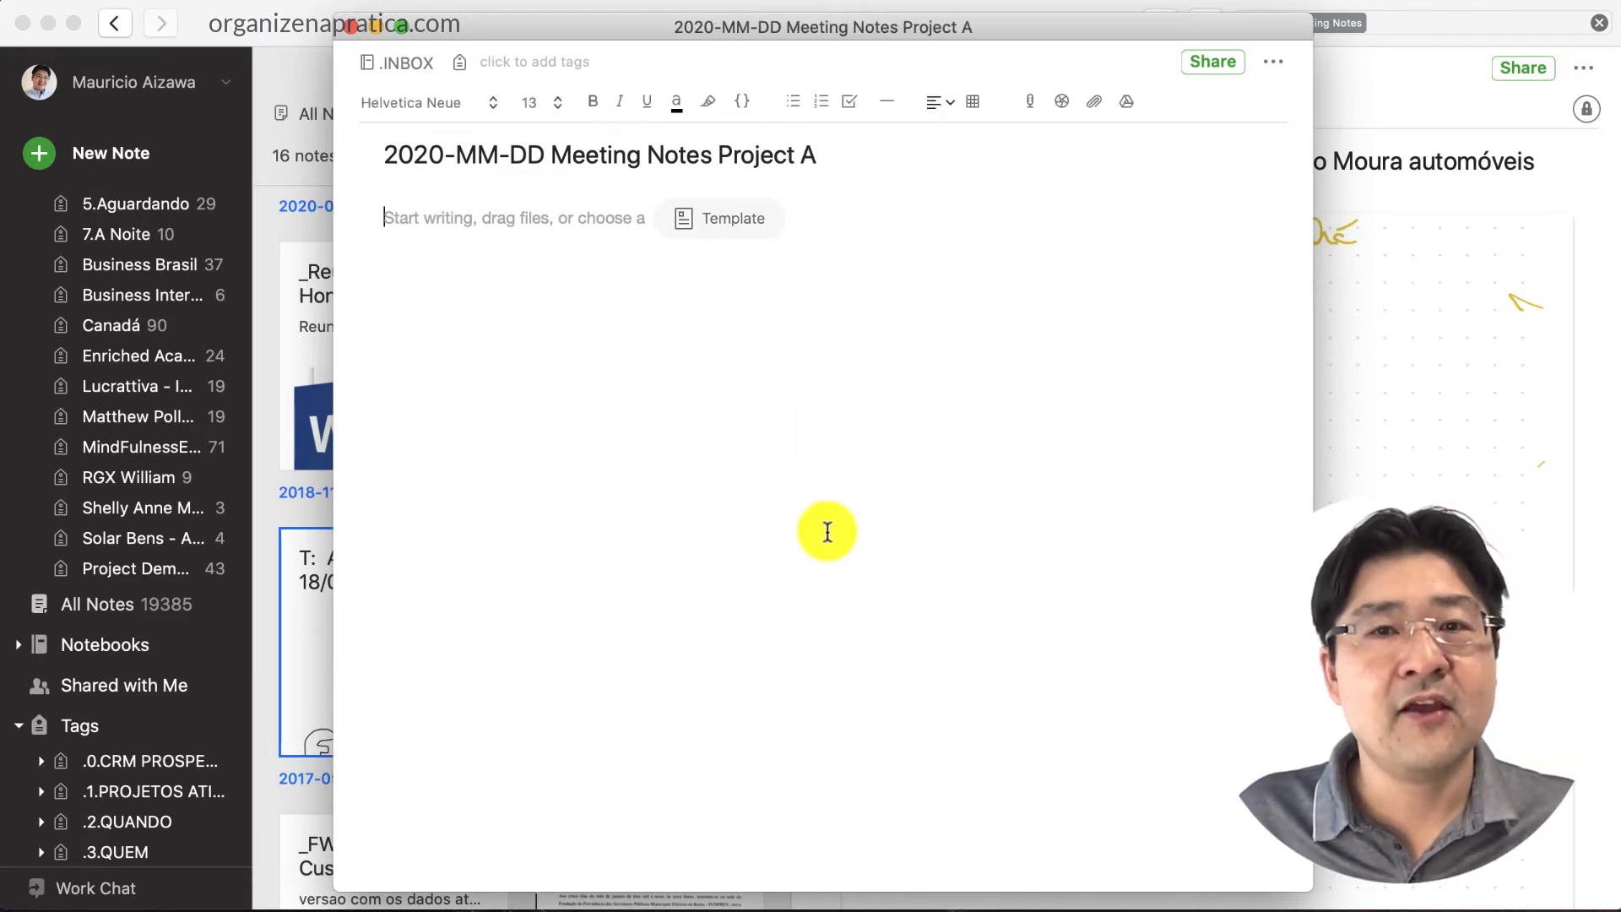
Search the template gallery for 'meeting' and apply the Meeting Notes template
click(714, 221)
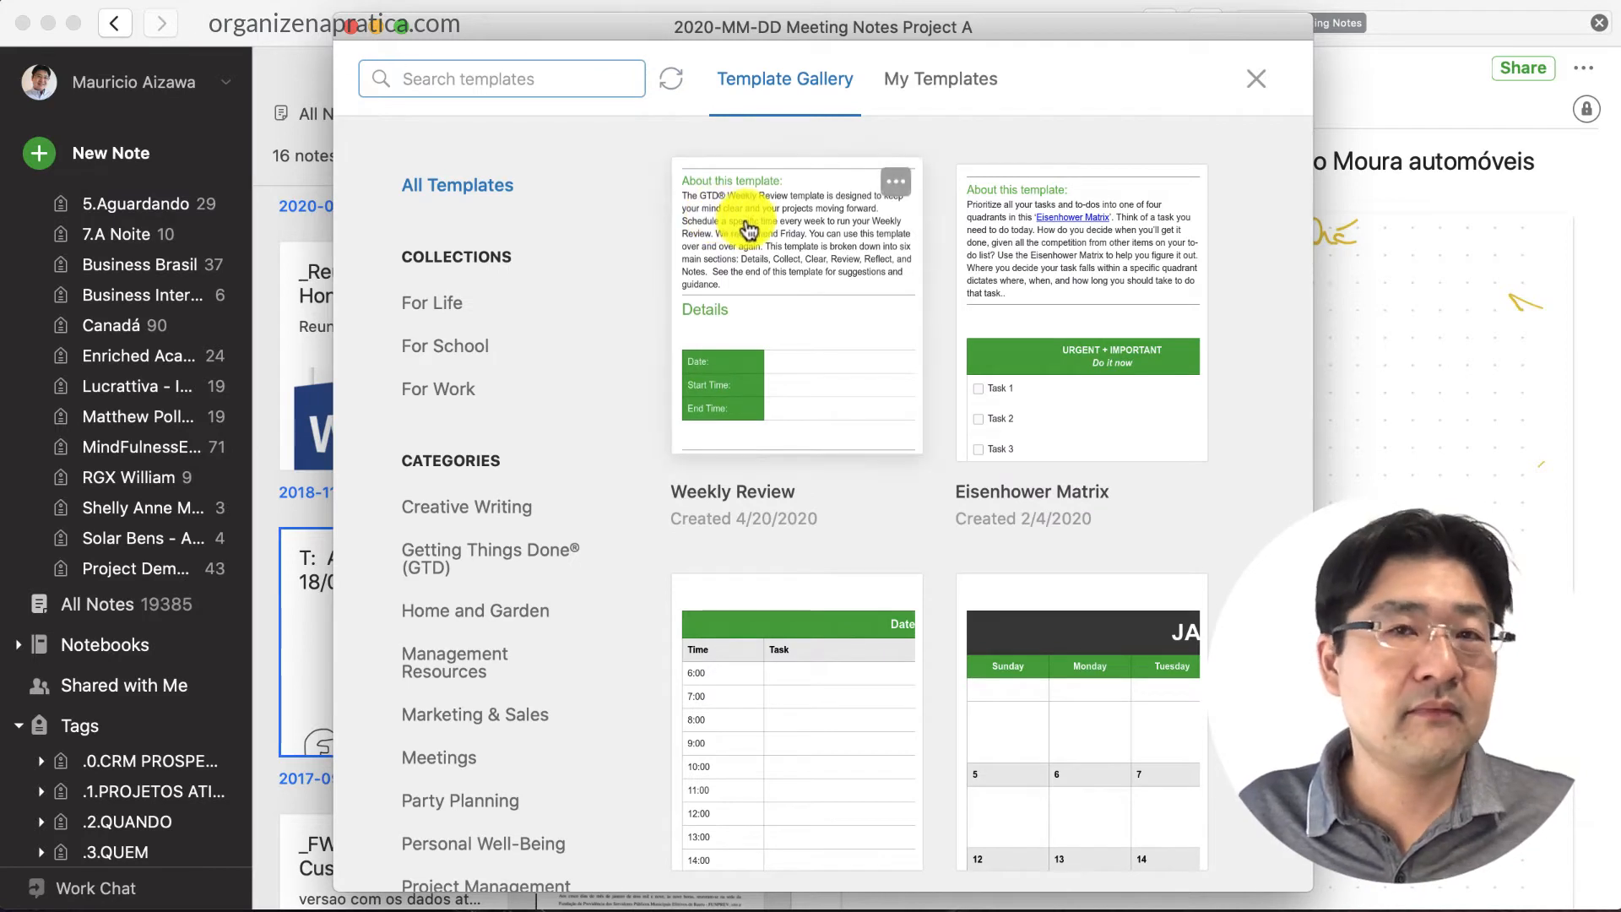
text(meeting)
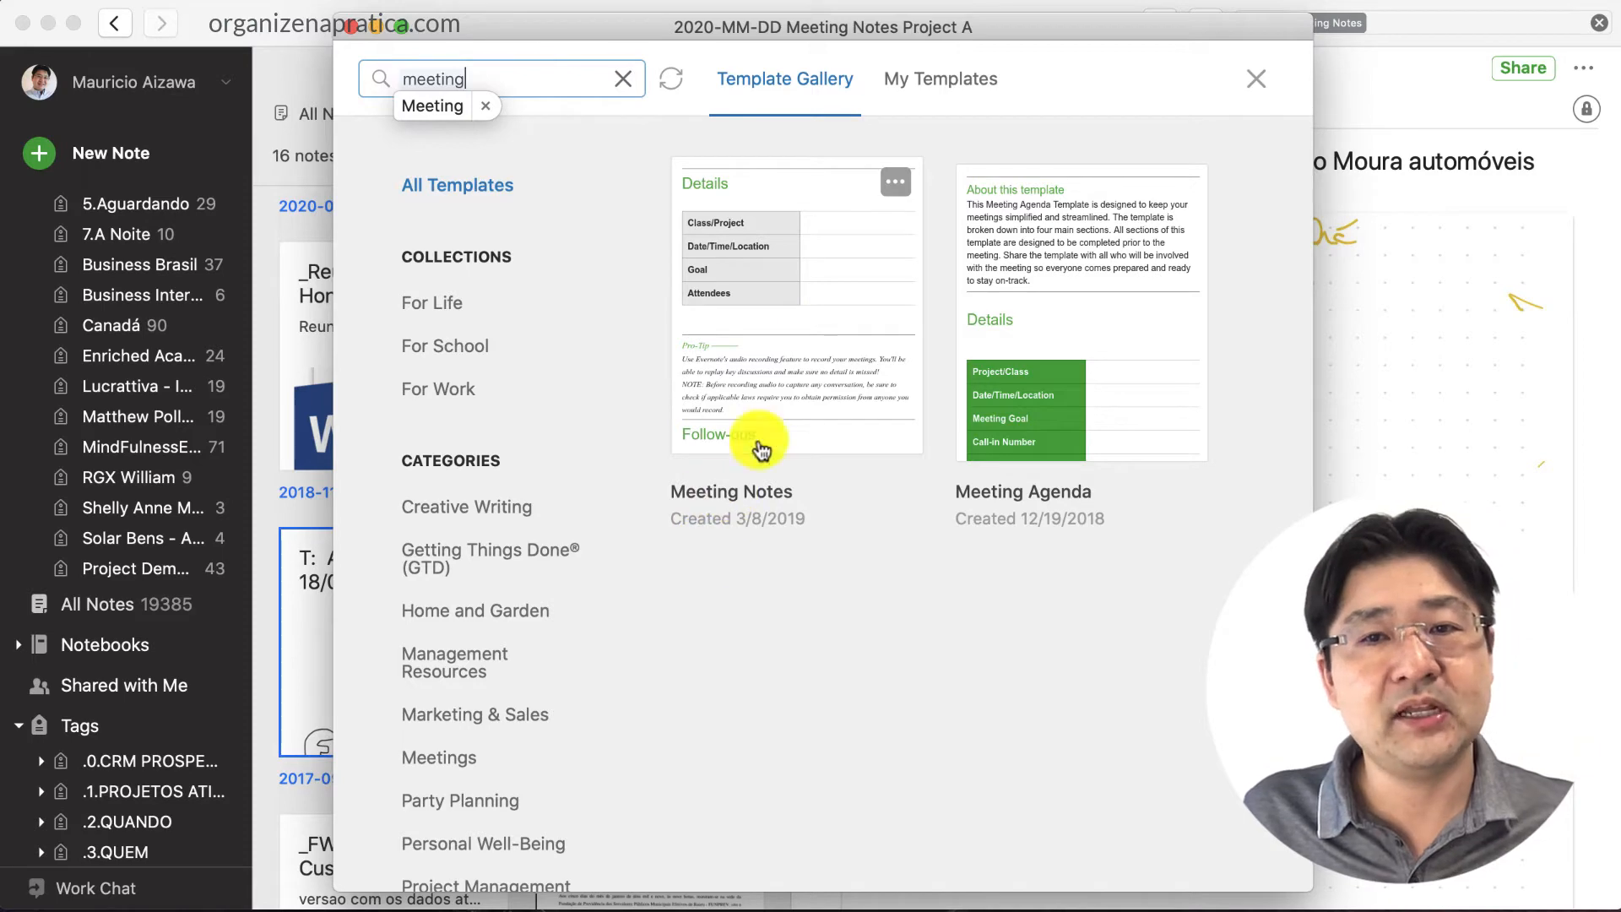
click(785, 300)
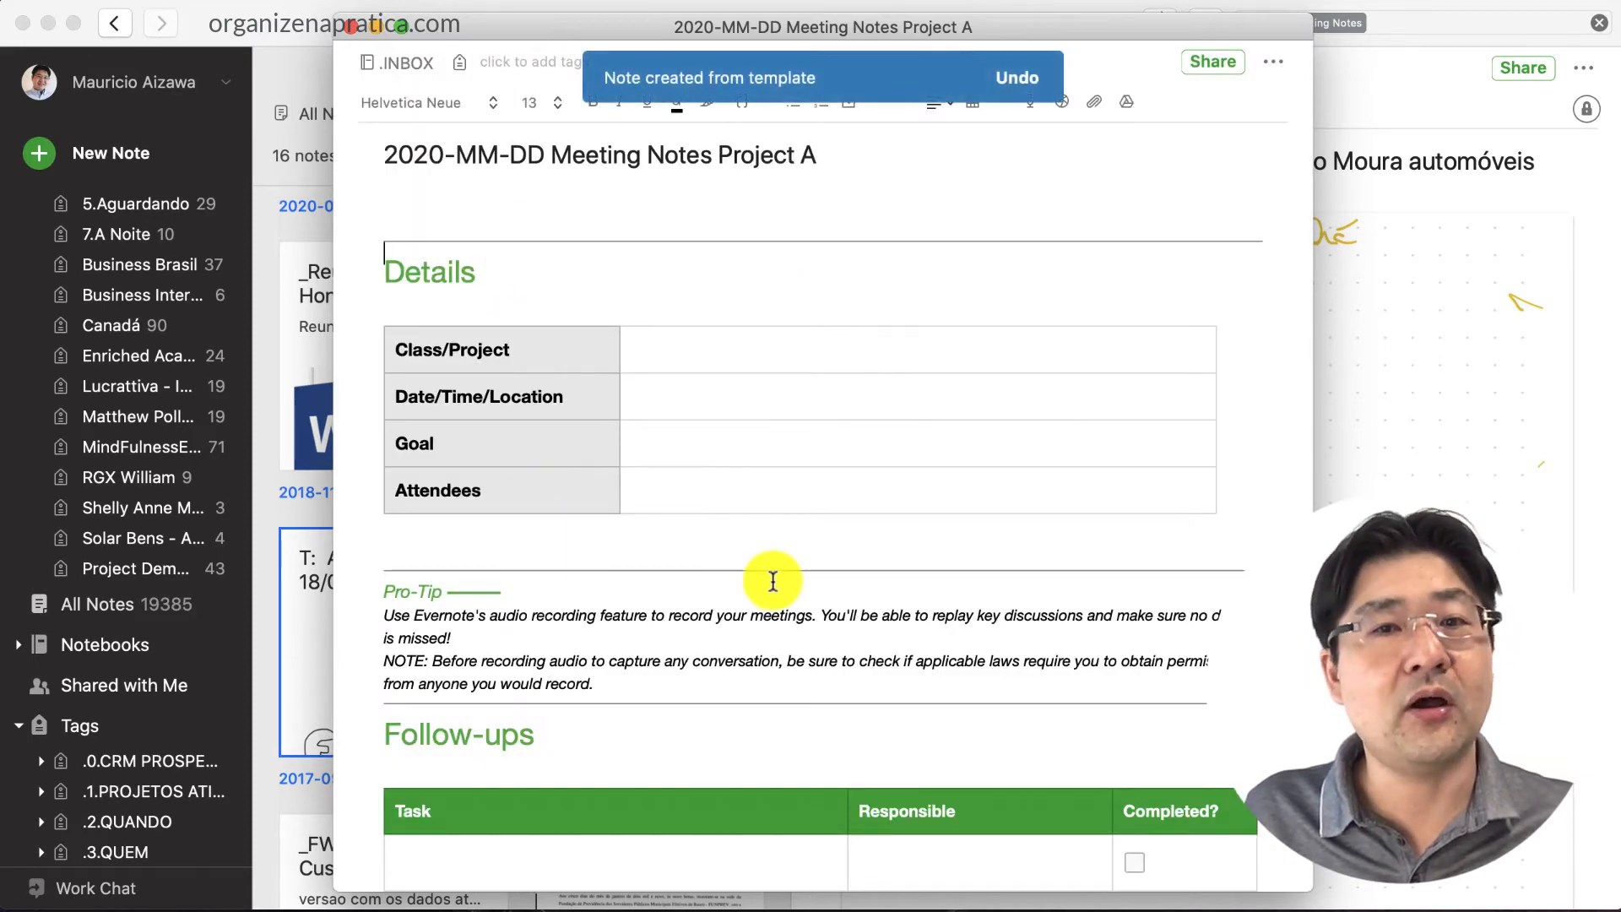
Enter 'Project A' as the Class/Project value and step through the Date/Time/Location, Goal and Attendees cells
scroll(772, 581, down, 2)
scroll(764, 572, up, 2)
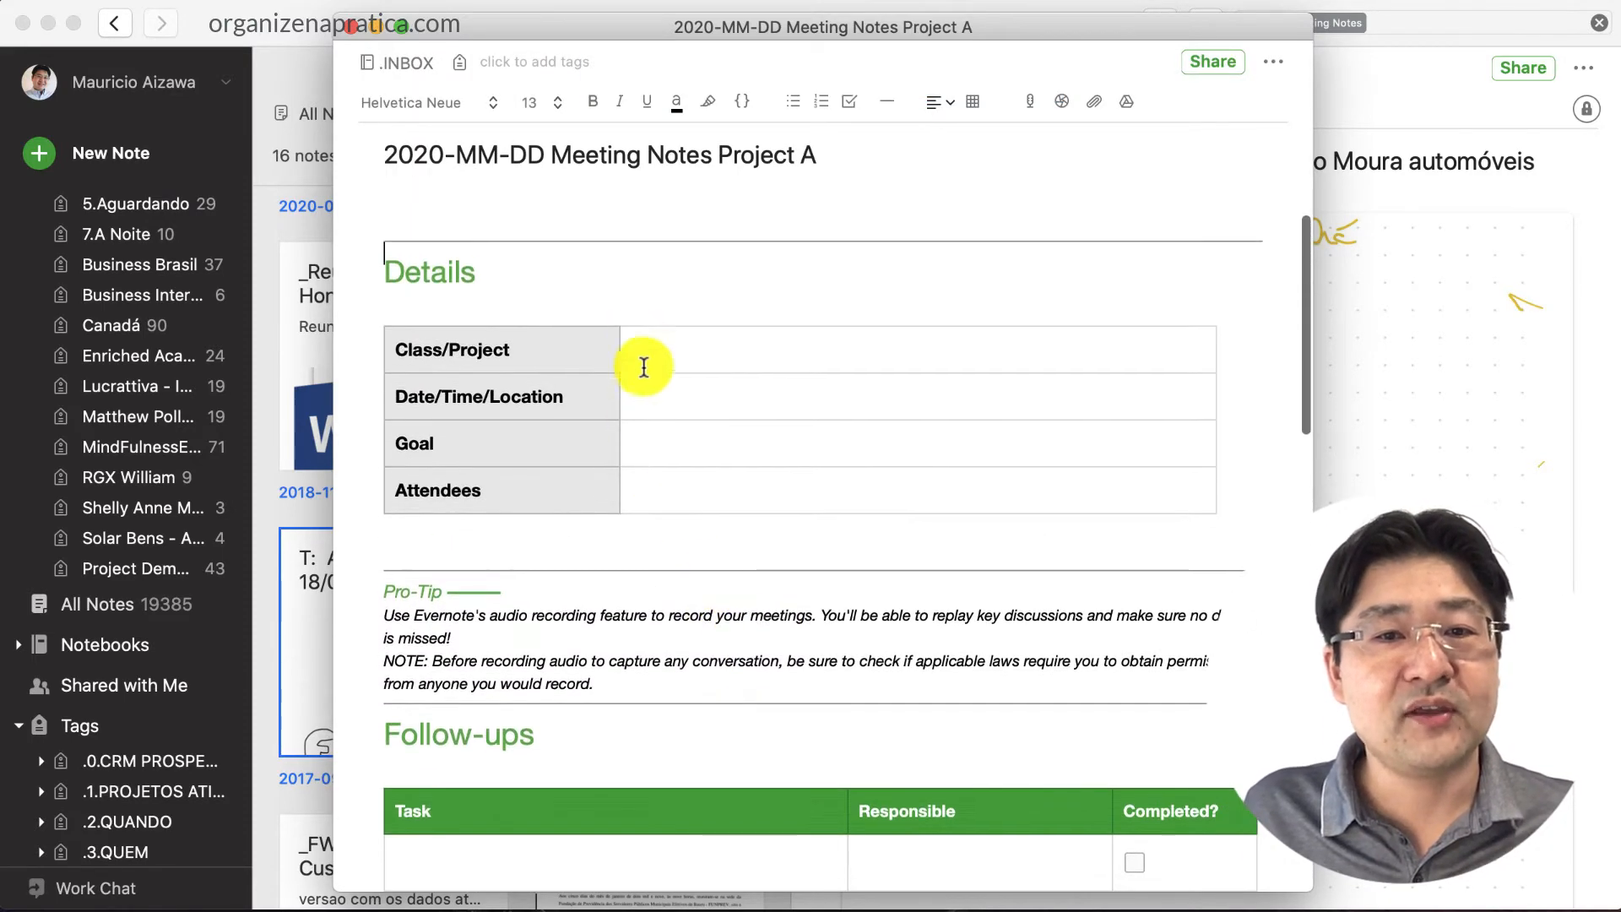
click(676, 350)
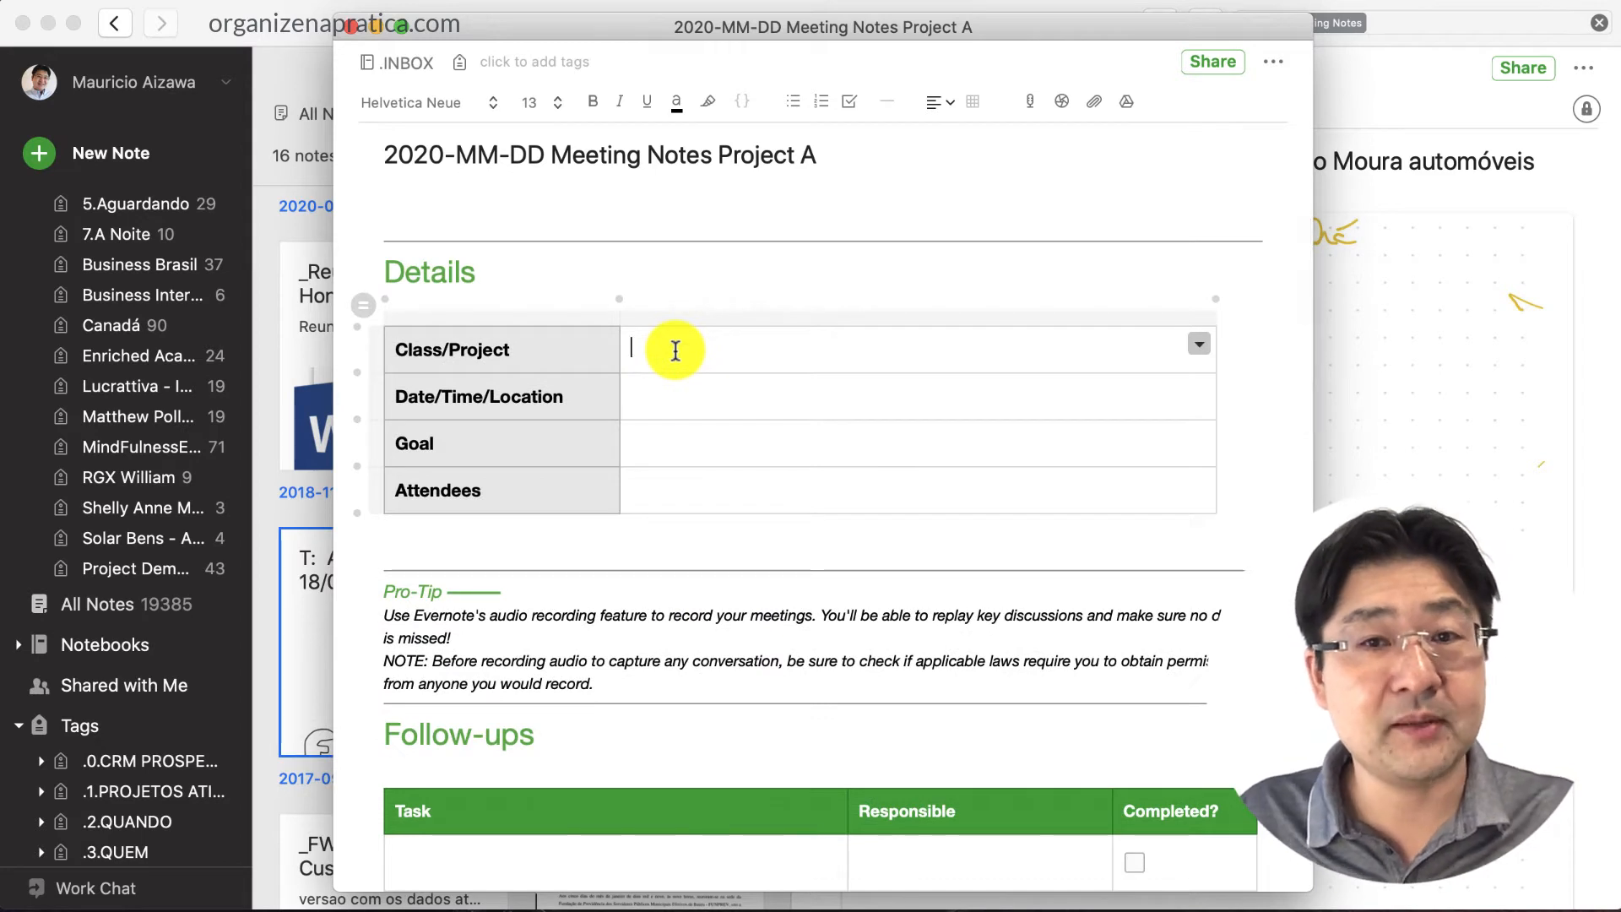
text(Project)
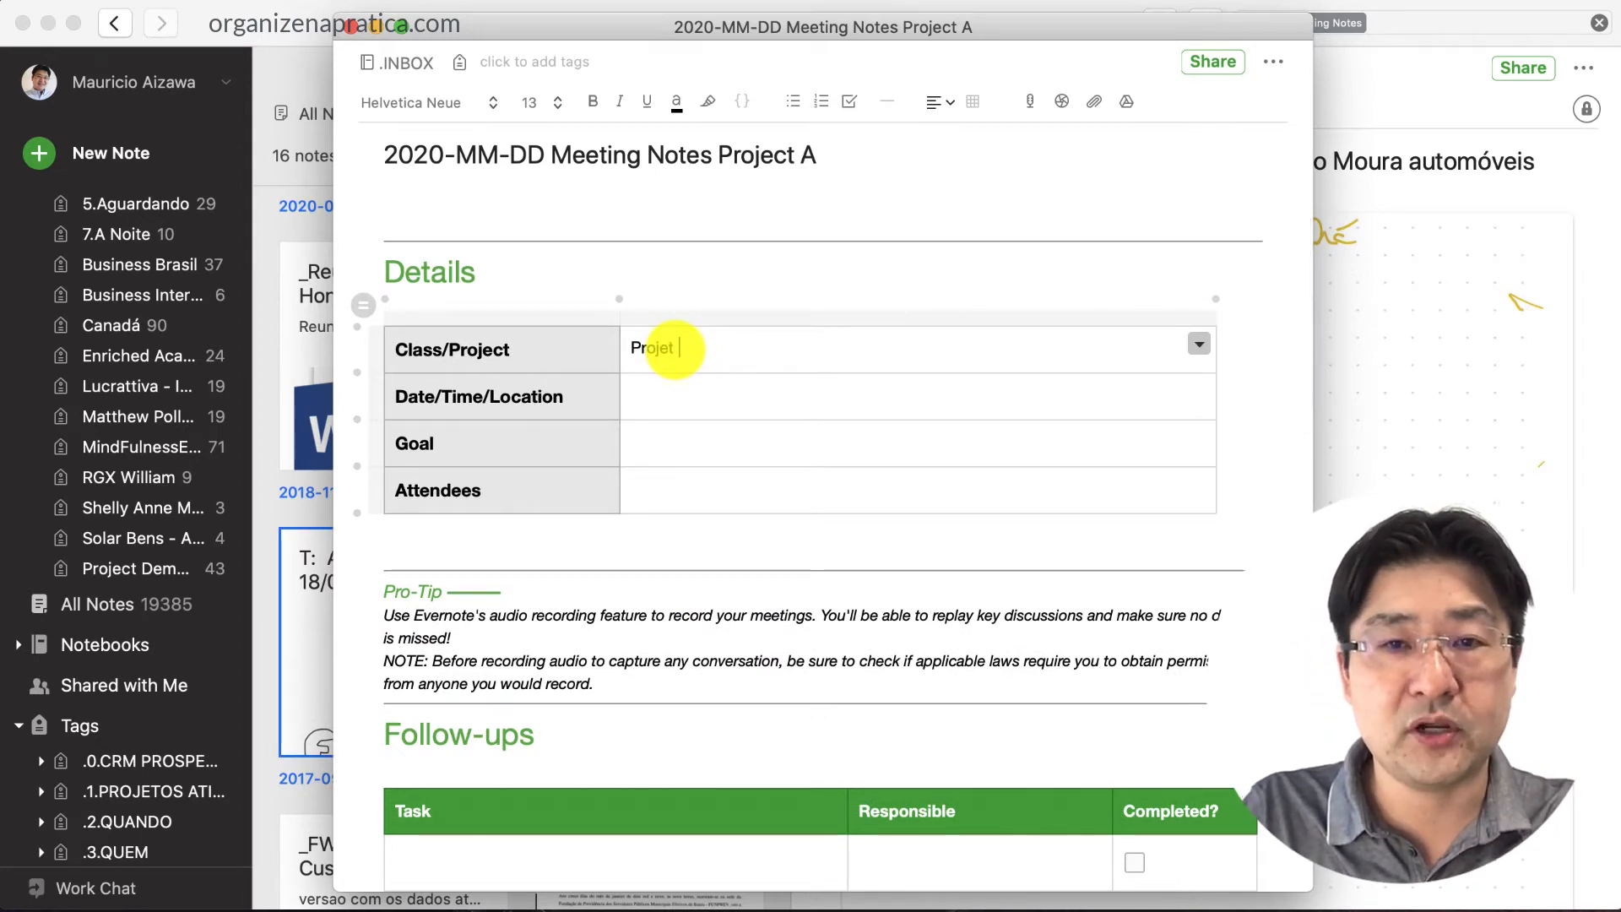
text( A)
key(Tab)
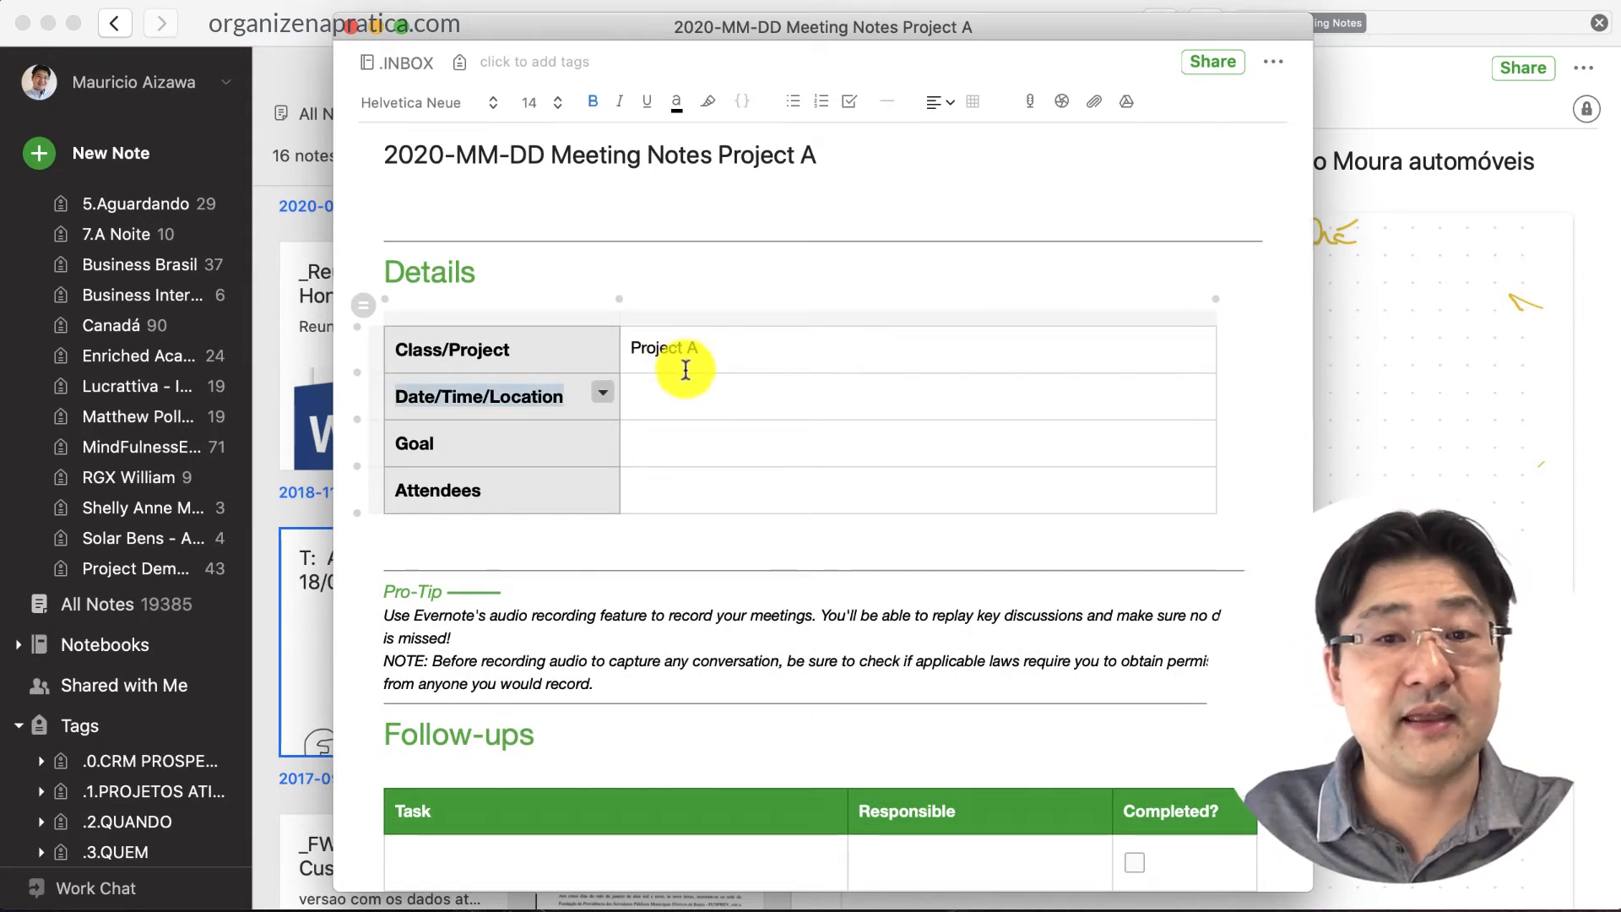
click(669, 389)
click(674, 446)
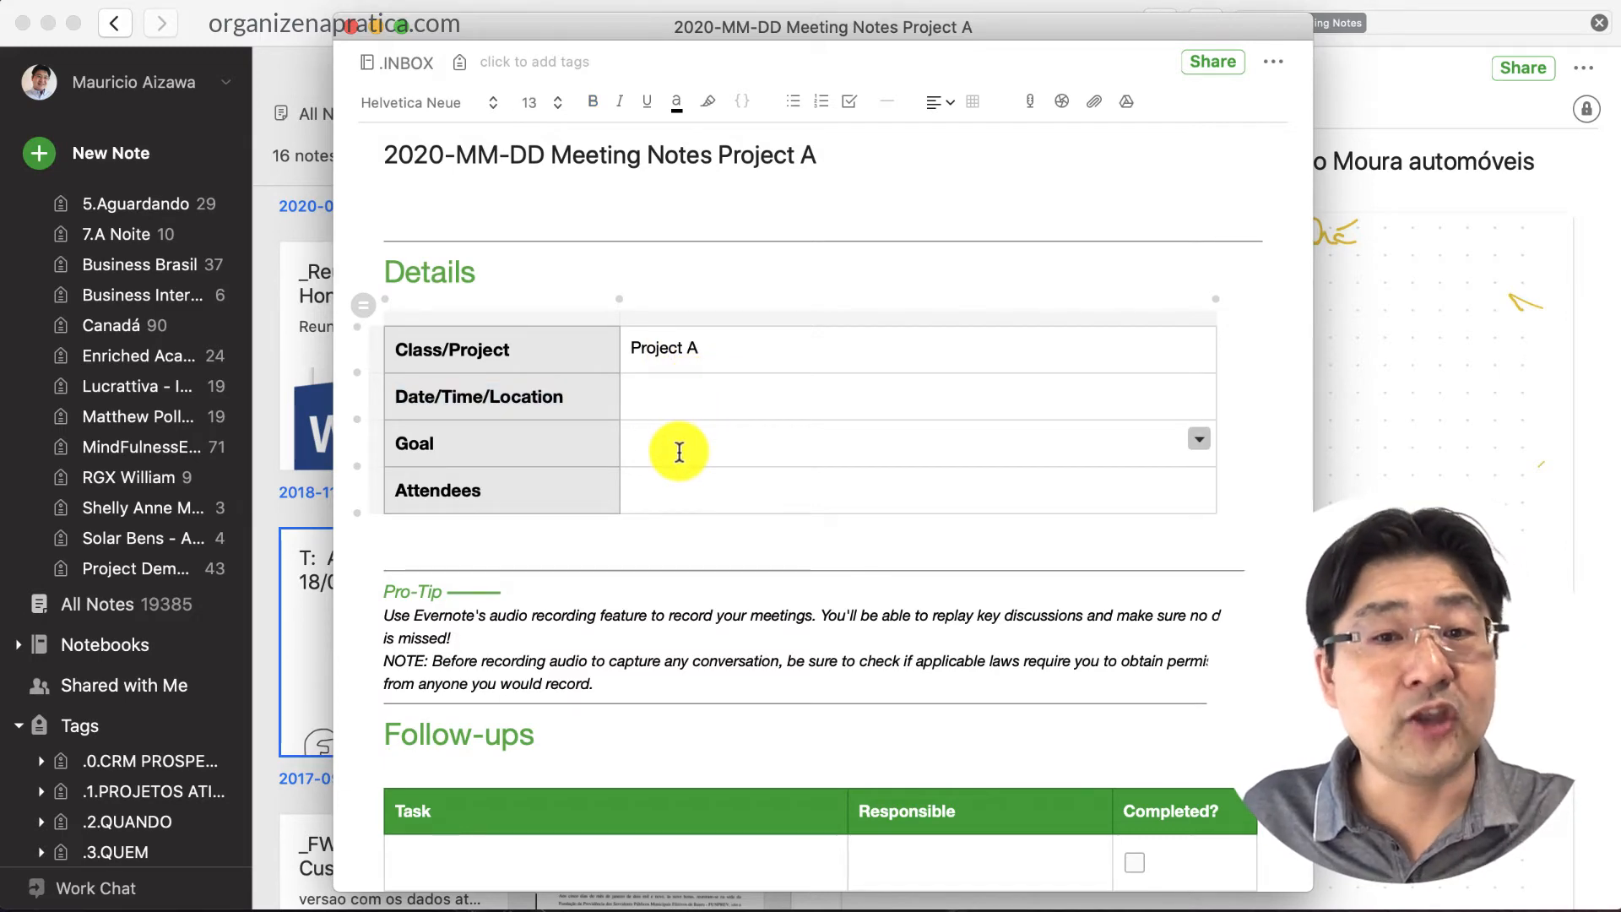
click(685, 502)
Scroll past Follow-ups and the Summary & Takeaways box to the end of the last checklist item
scroll(687, 503, down, 3)
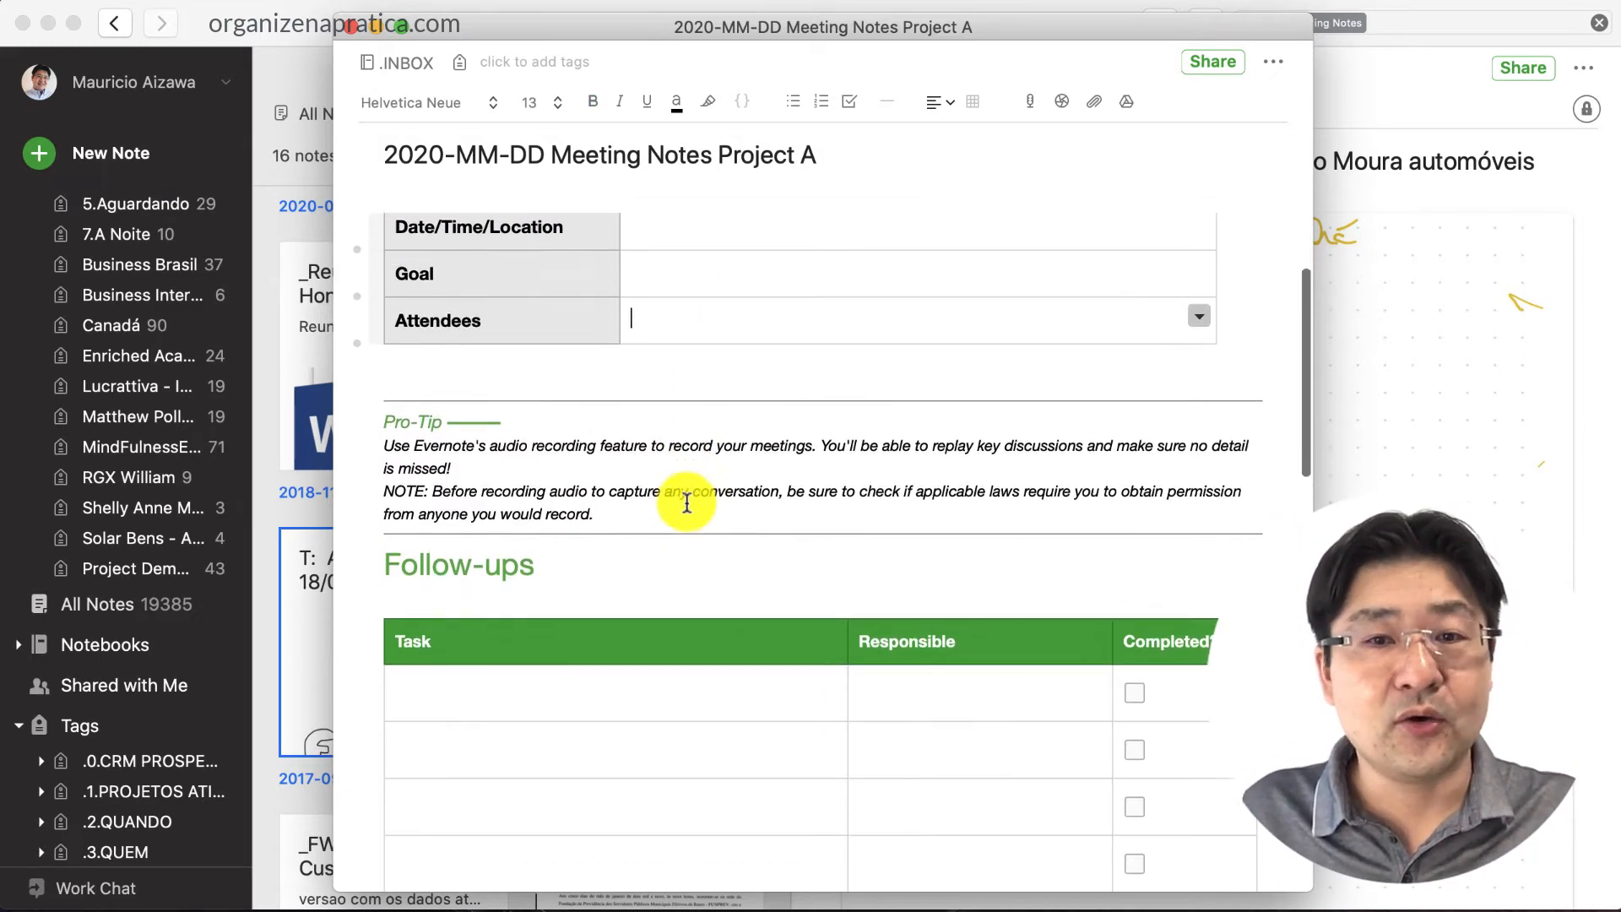
scroll(686, 503, down, 3)
click(550, 499)
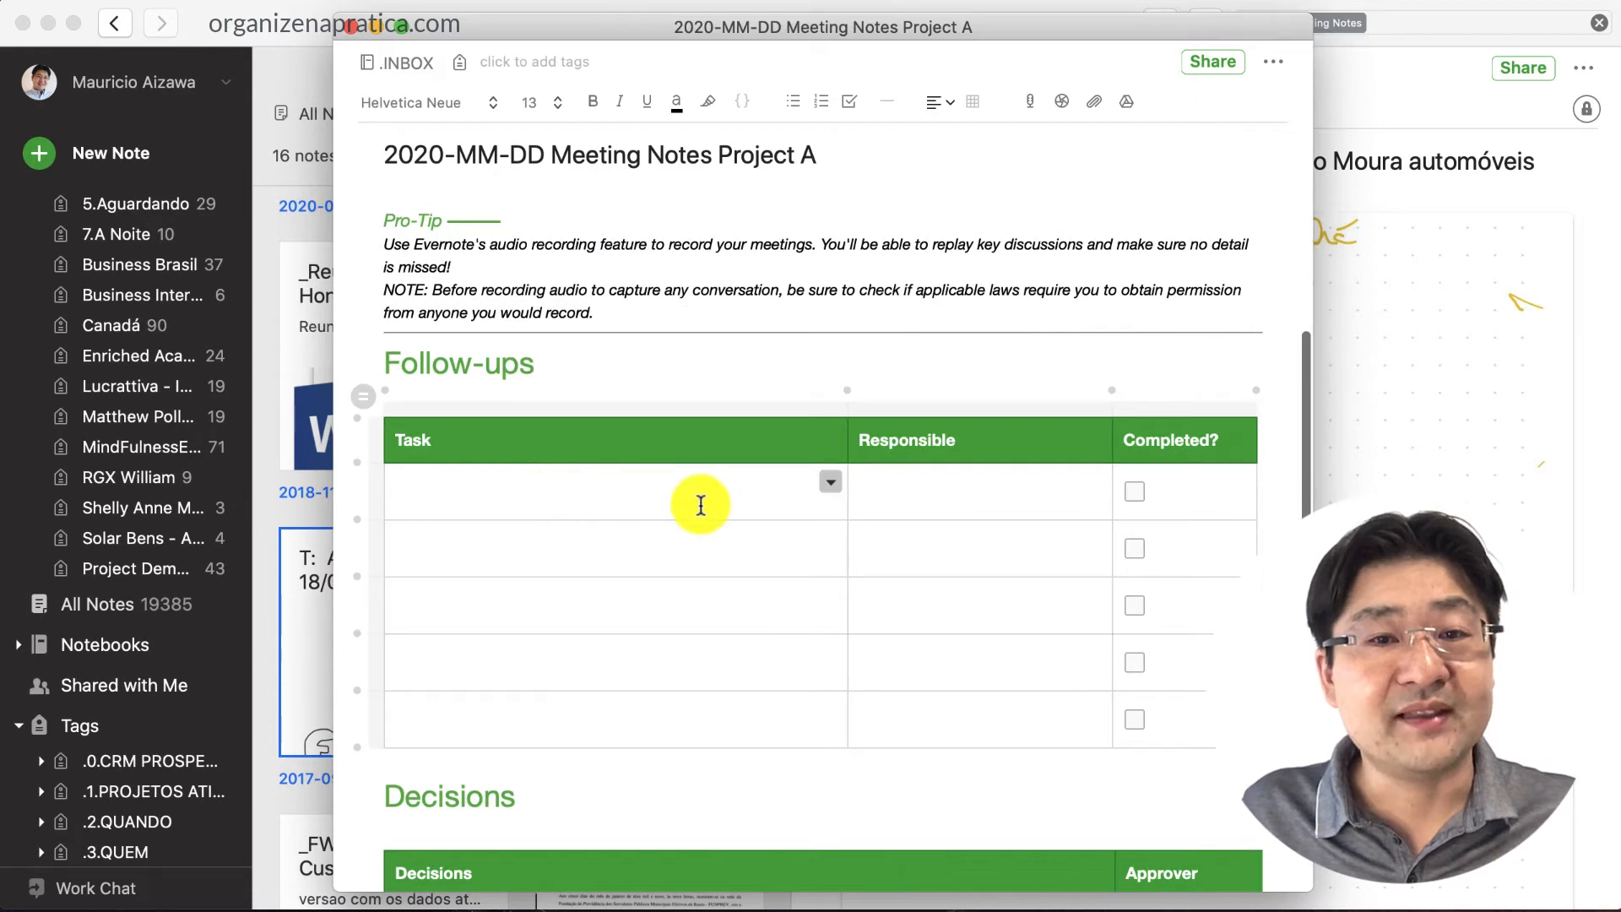
scroll(697, 504, down, 1)
scroll(705, 515, down, 1)
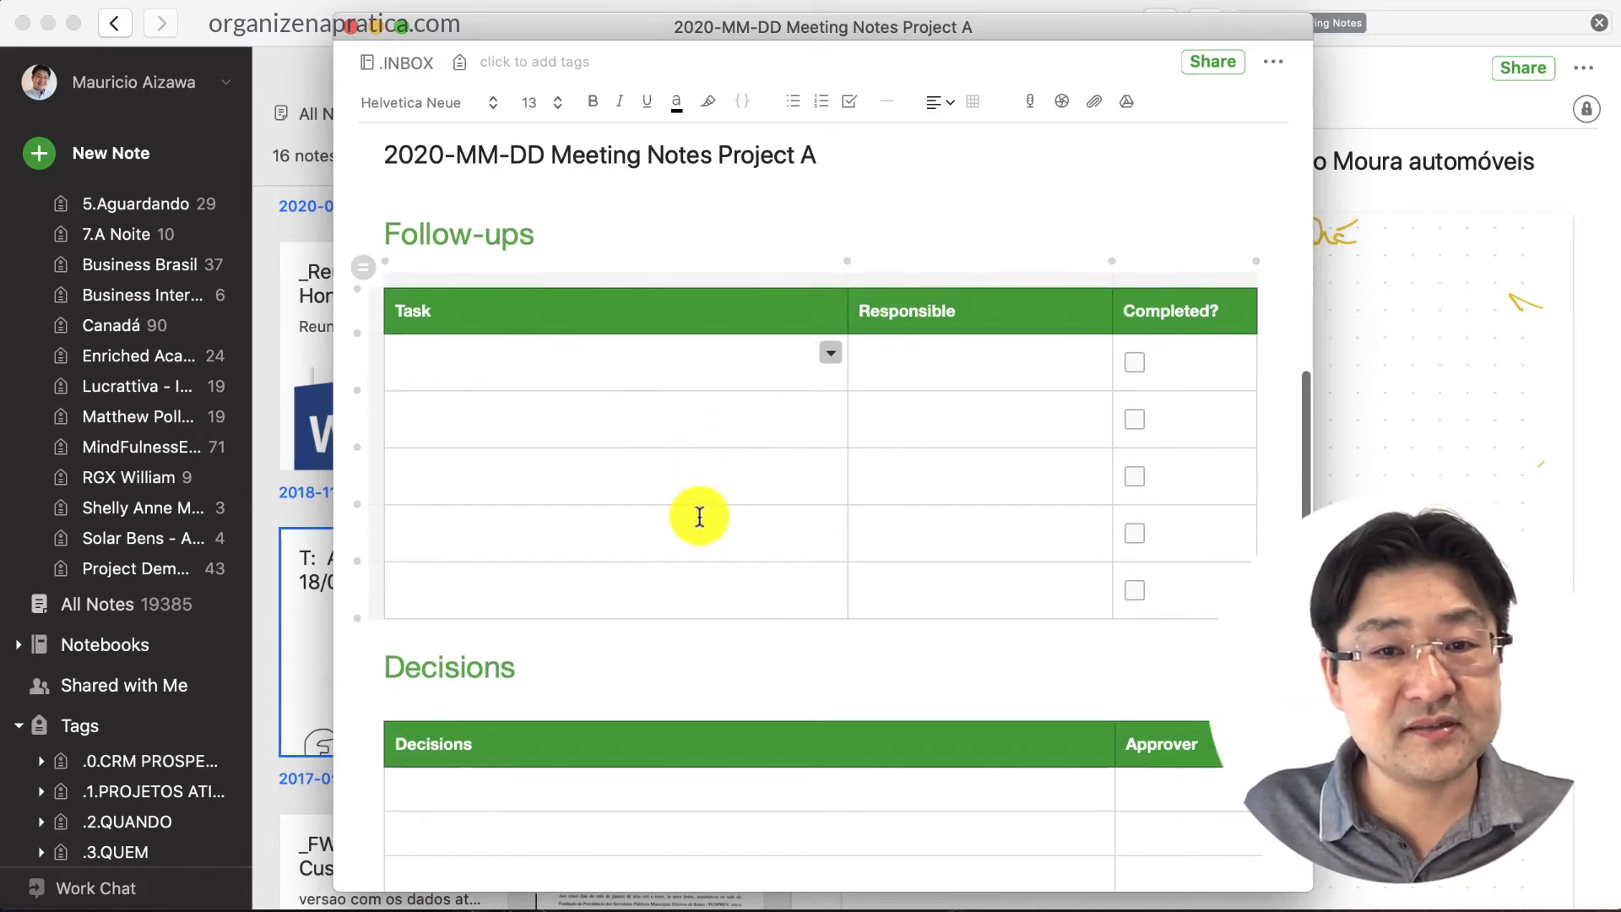
scroll(561, 670, down, 3)
scroll(716, 611, down, 7)
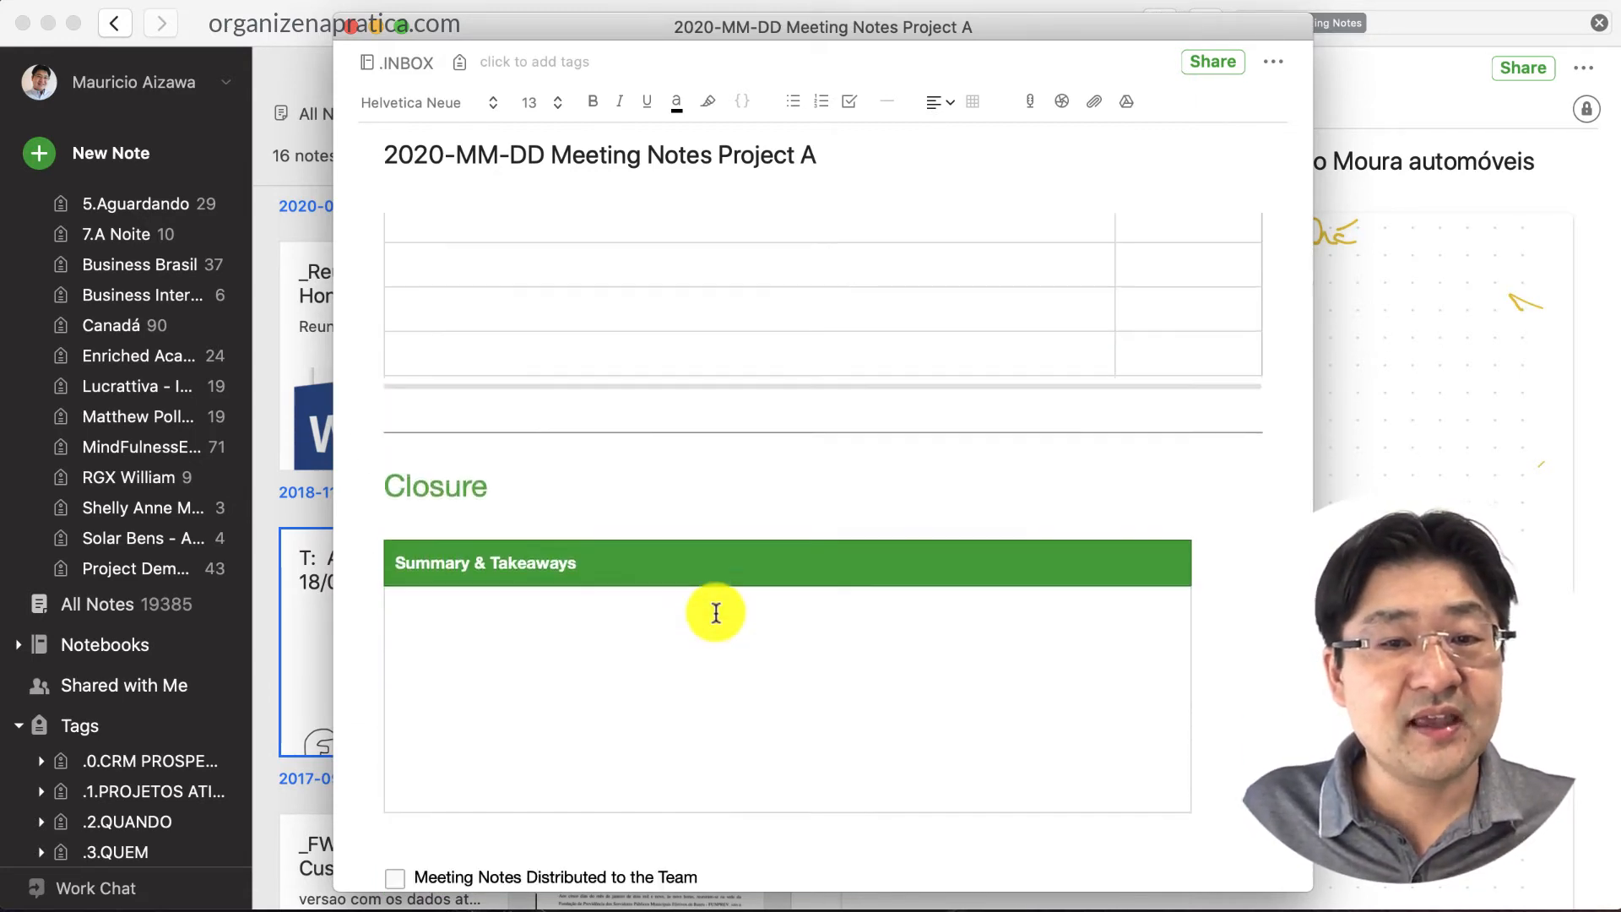
scroll(591, 591, down, 2)
click(623, 579)
scroll(713, 560, down, 4)
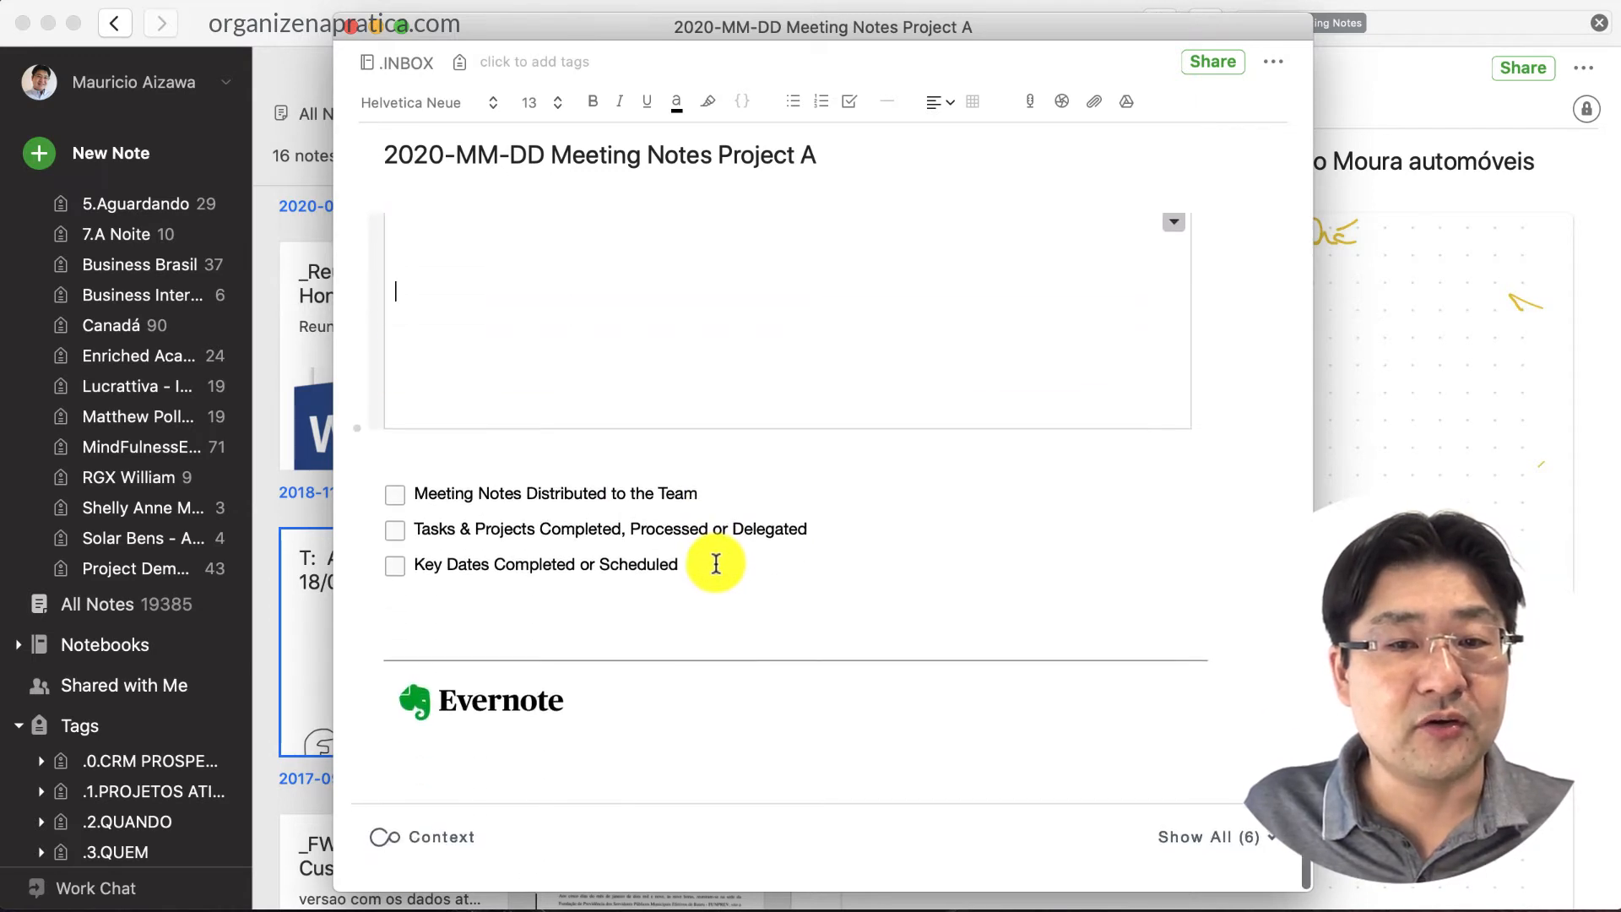
click(571, 604)
Add an 'Attachments' heading on a new line below the checklist
key(Return)
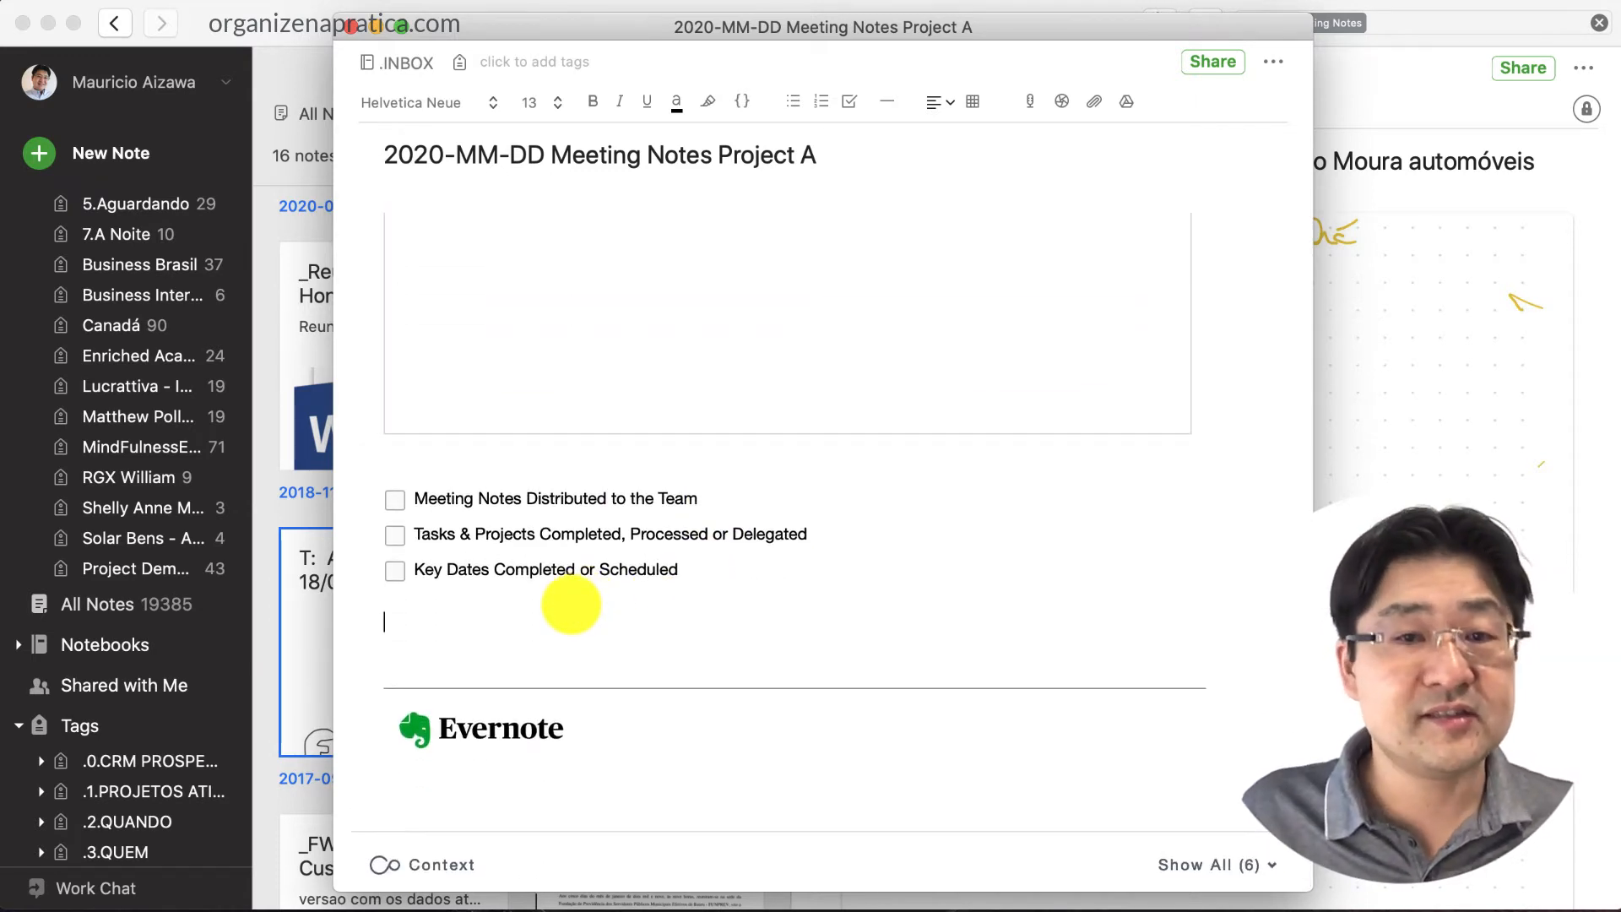
text(Attachments)
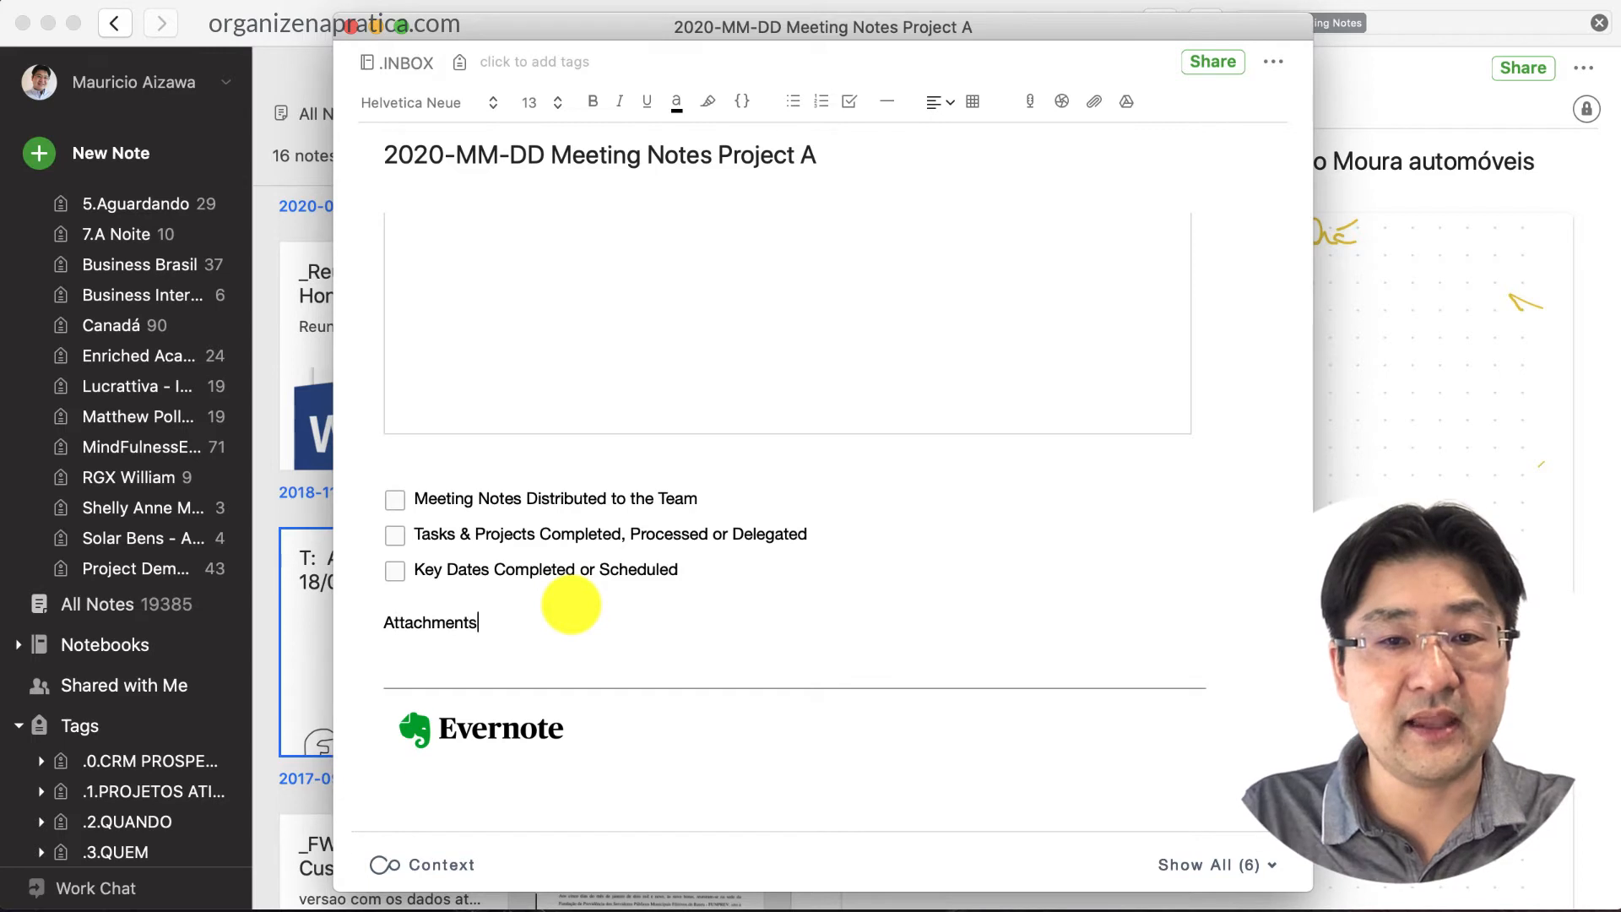
key(Return)
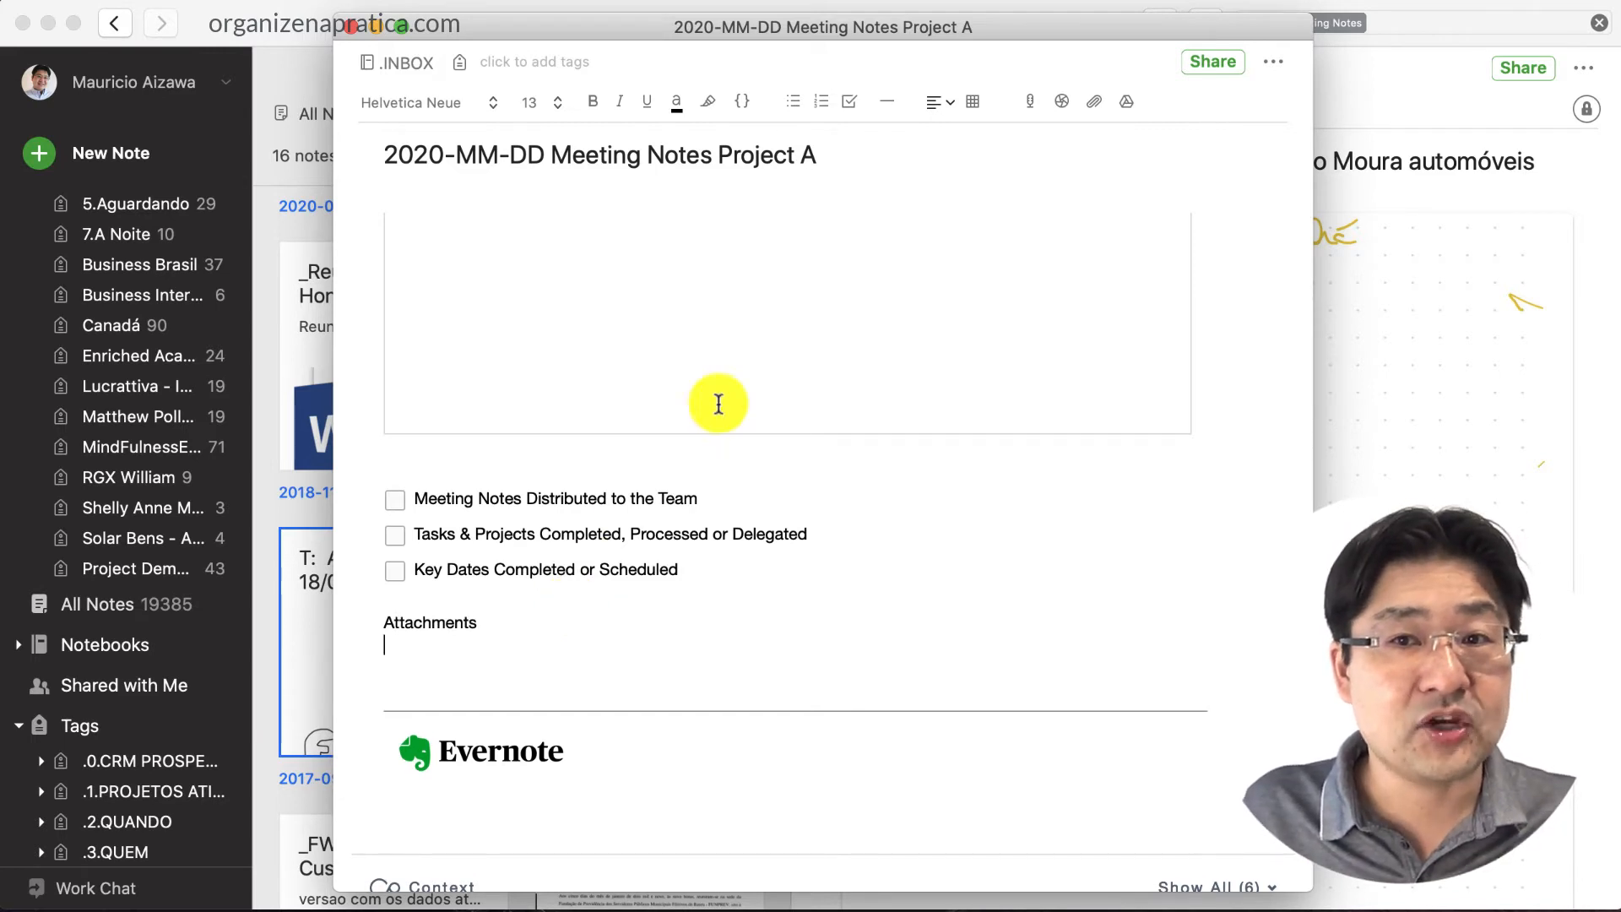
Attach the questionnaire, INSS guide and receipt images from the !Demo Geral folder
click(1095, 102)
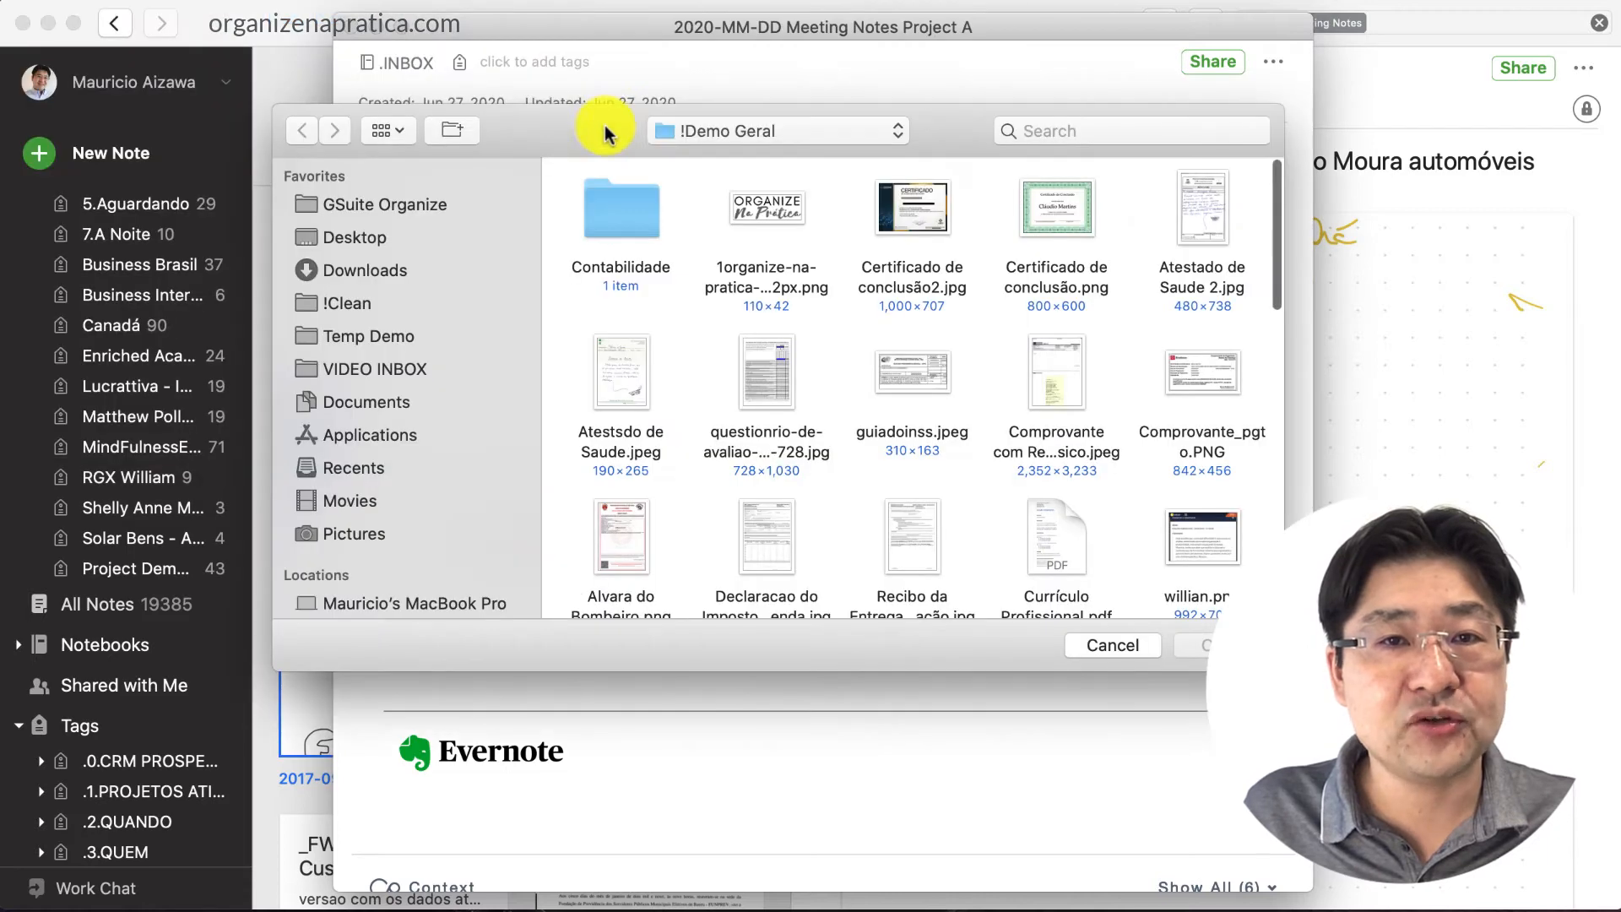
drag(697, 345, 934, 364)
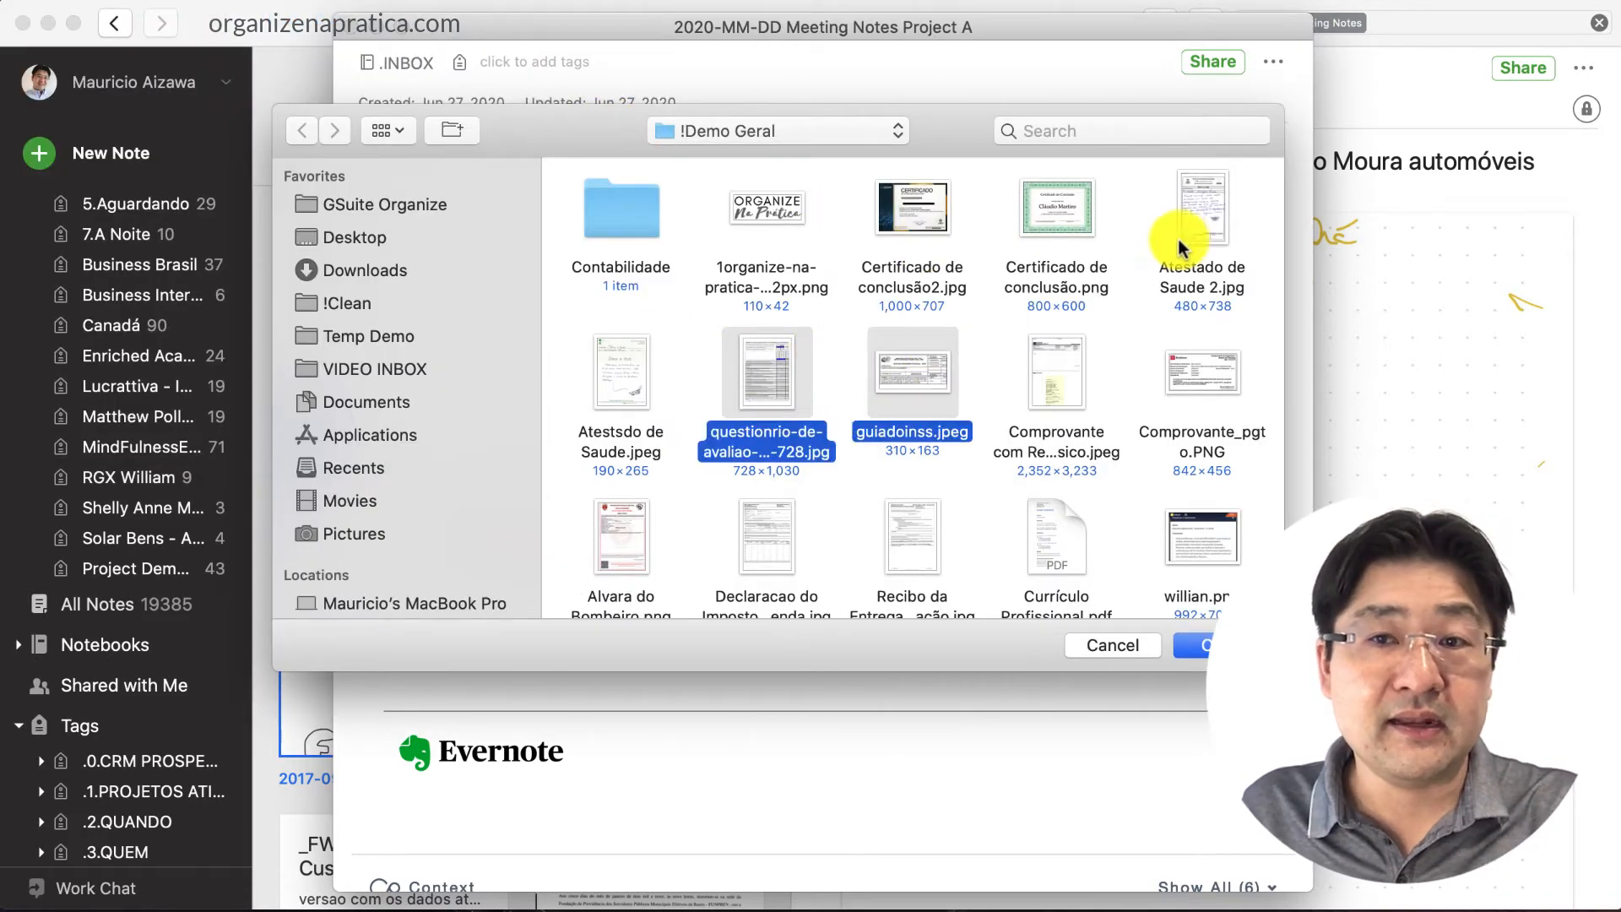
super+click(1078, 379)
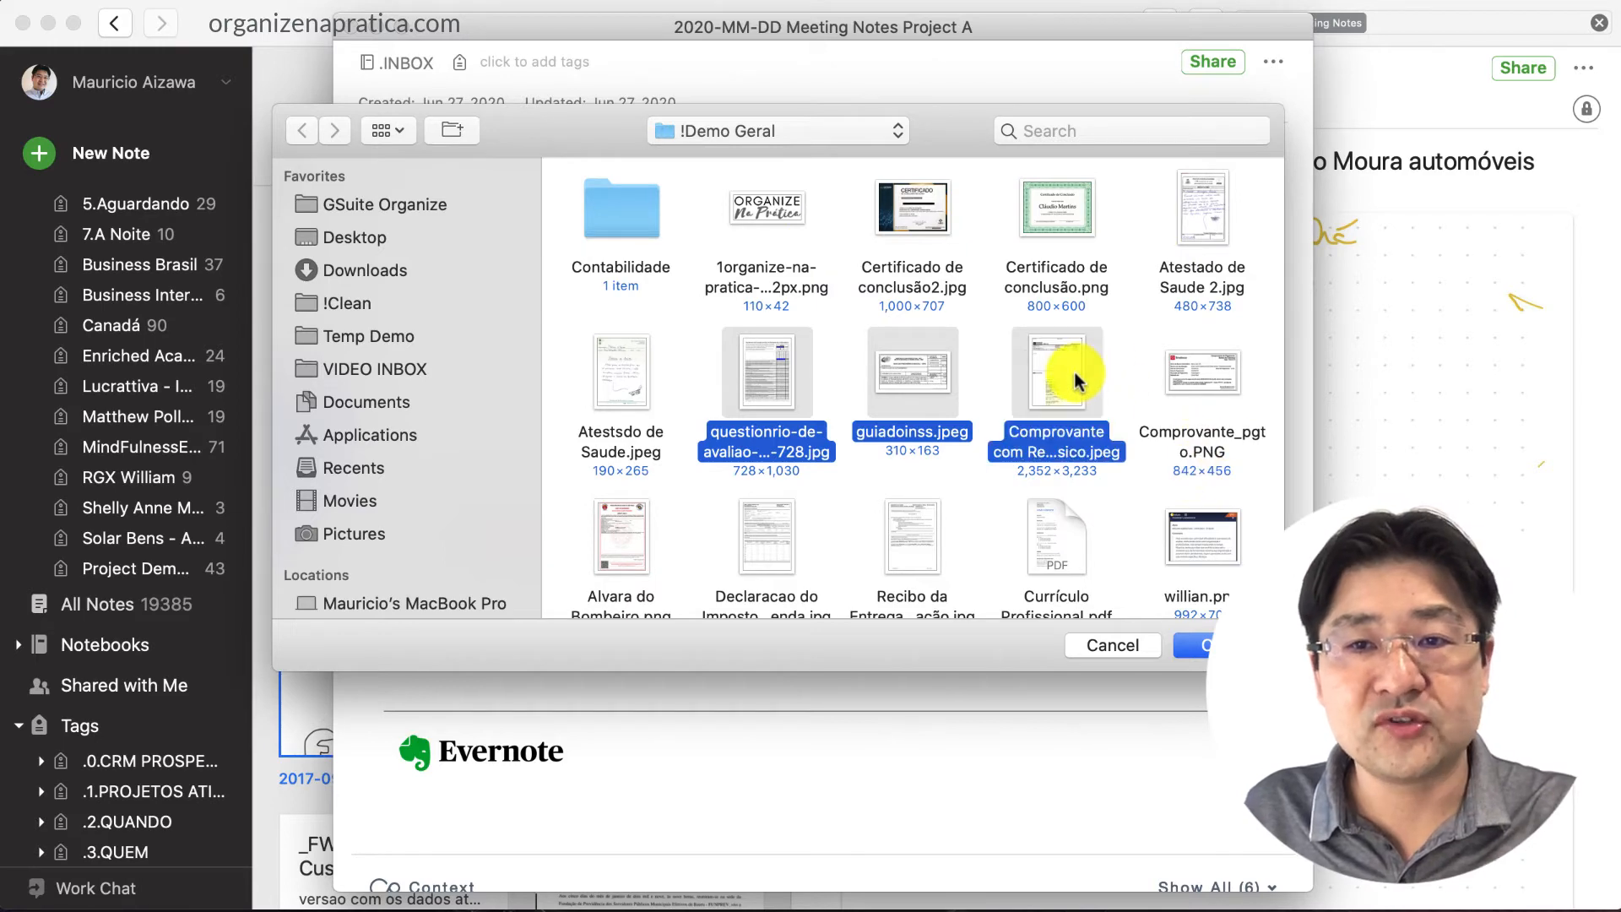
click(1190, 646)
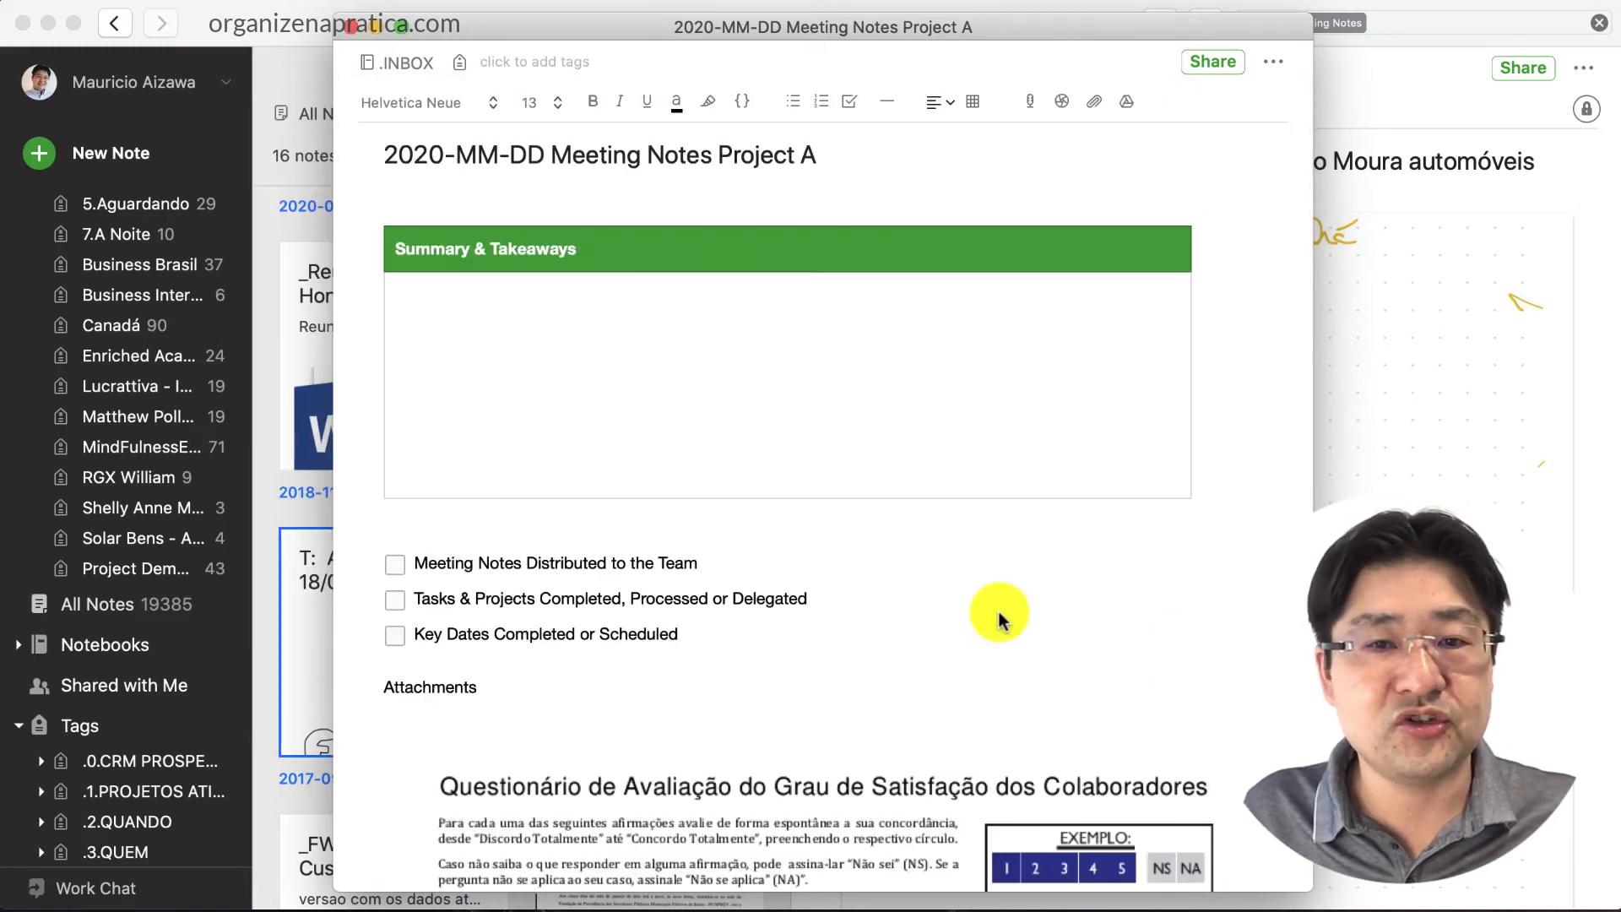
Review the attached images, then place the caret on the empty line above Pro-Tip
scroll(1001, 608, down, 15)
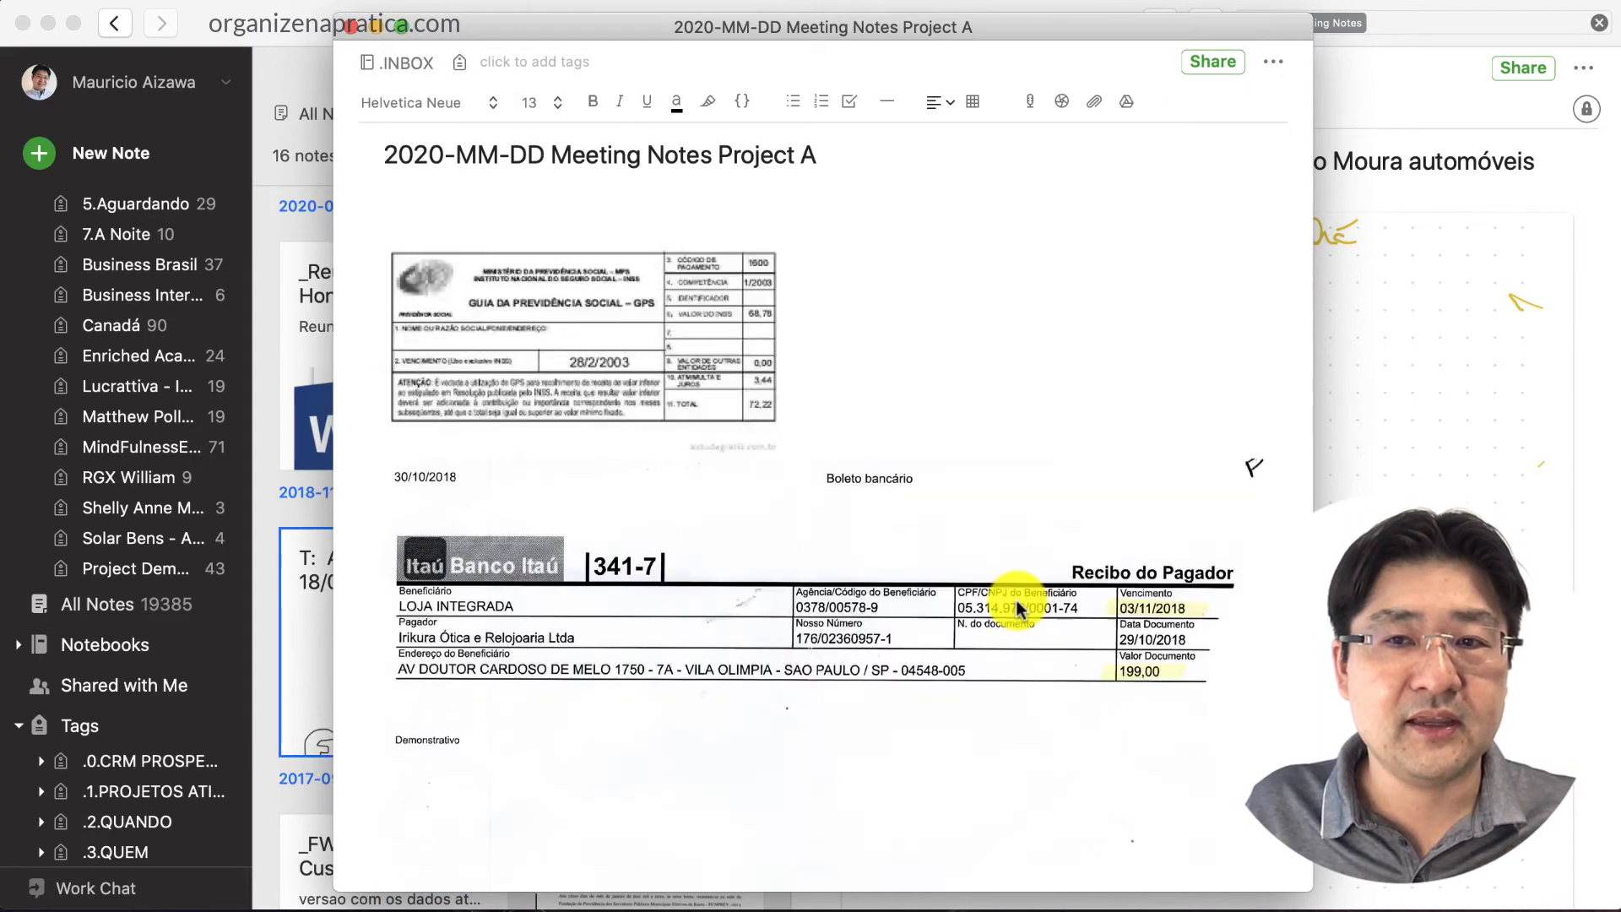
scroll(1016, 601, up, 15)
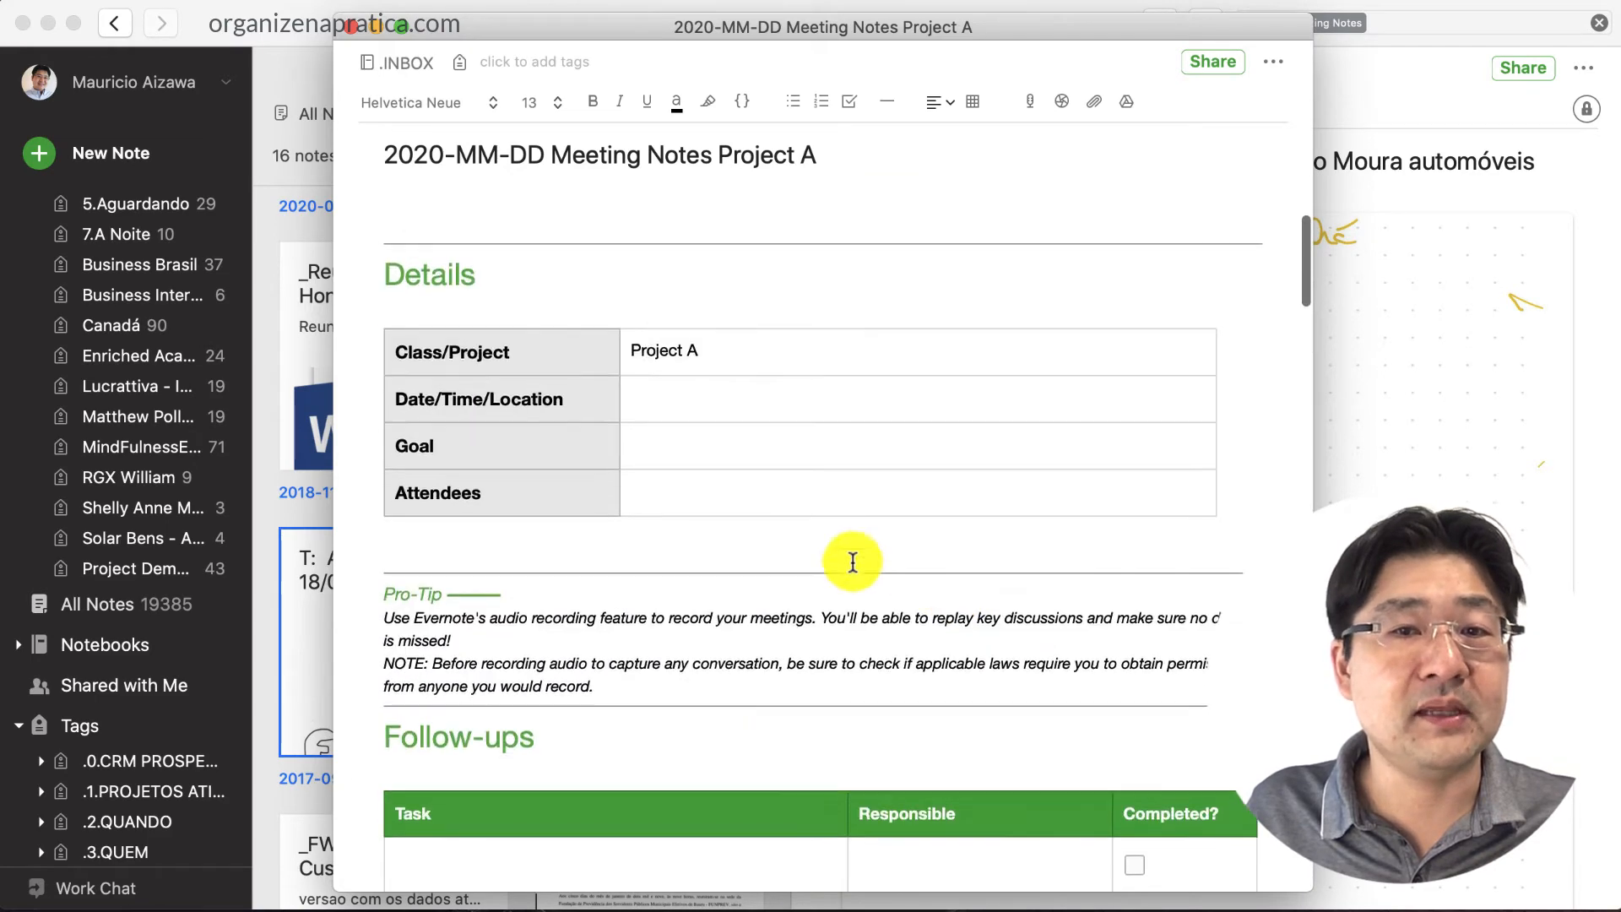
scroll(825, 698, down, 5)
scroll(825, 698, up, 5)
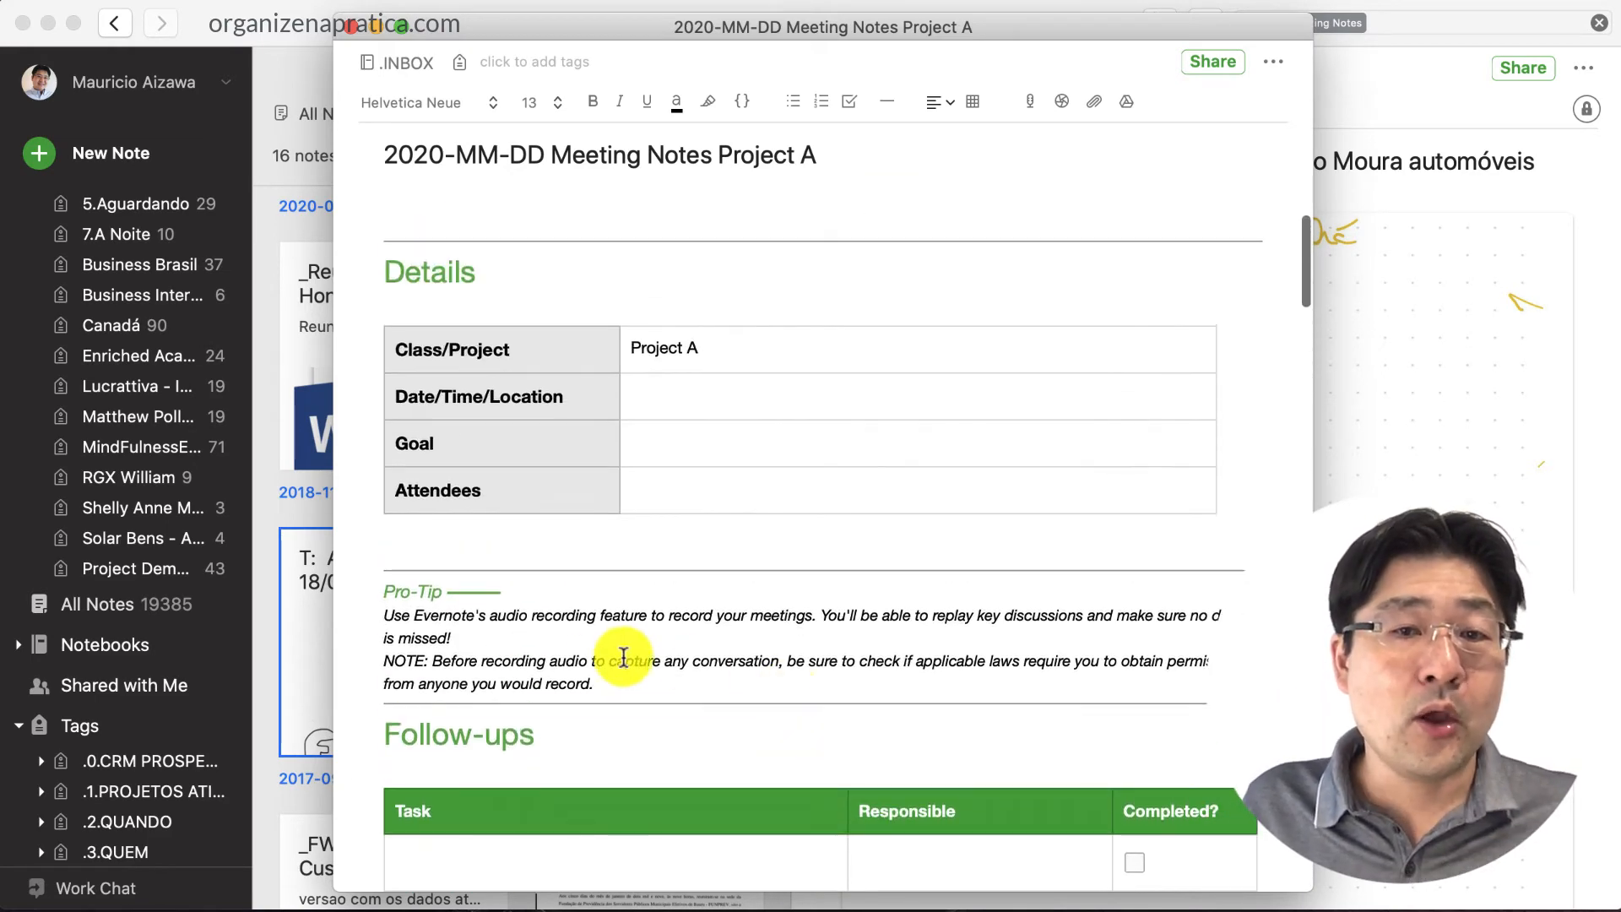
click(512, 553)
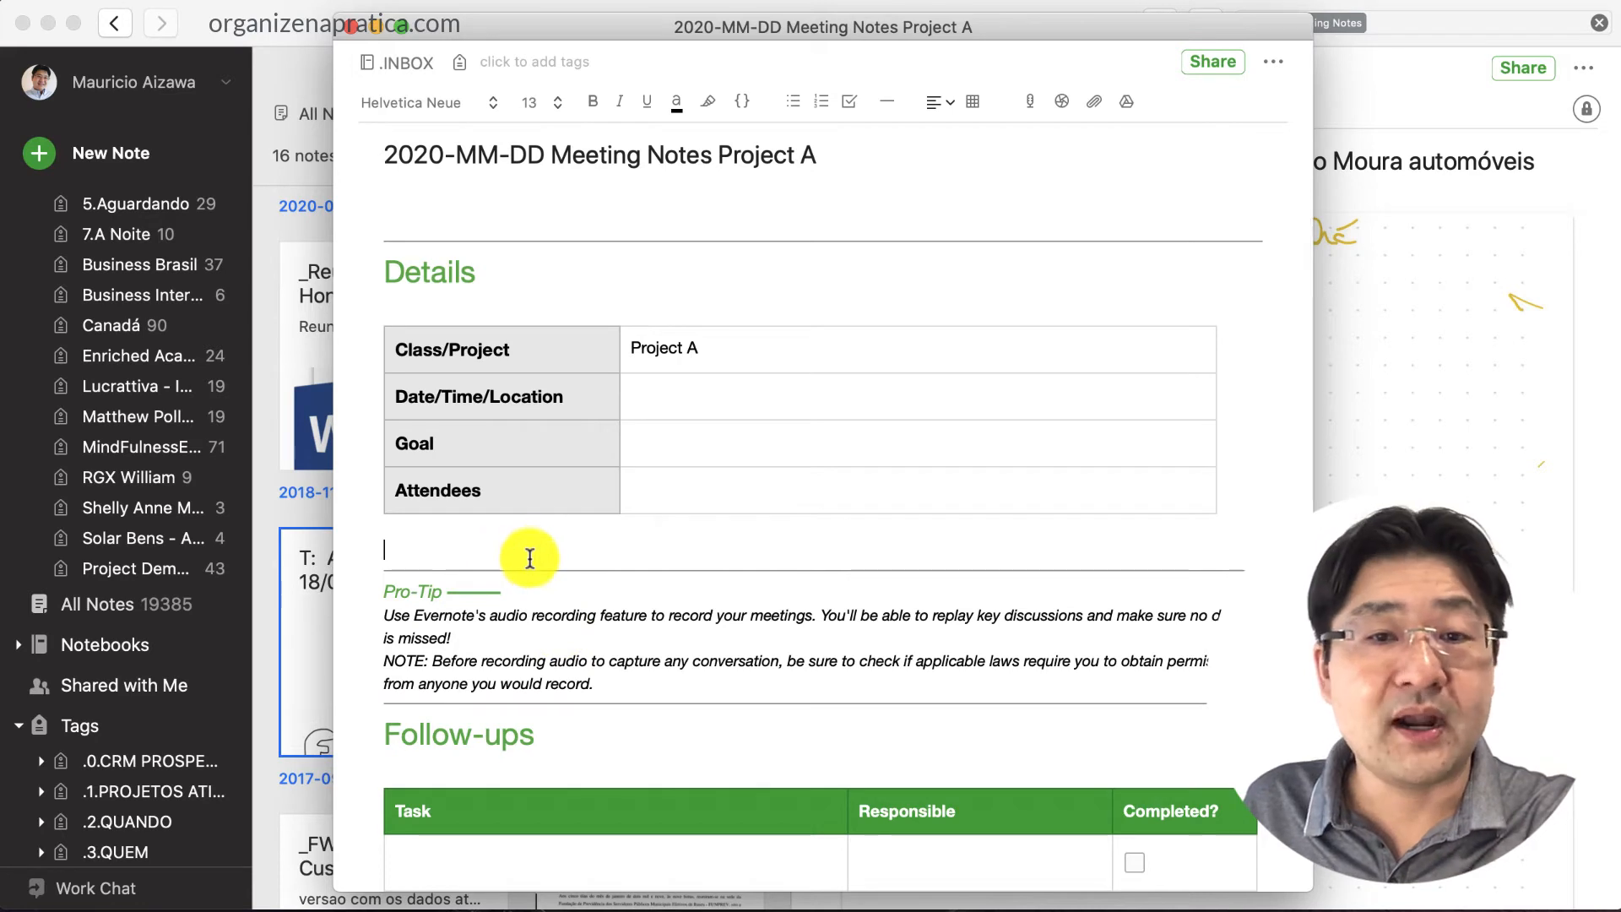
Fill the first Follow-ups row with 'Task 1' and the responsible person's name
scroll(529, 561, down, 5)
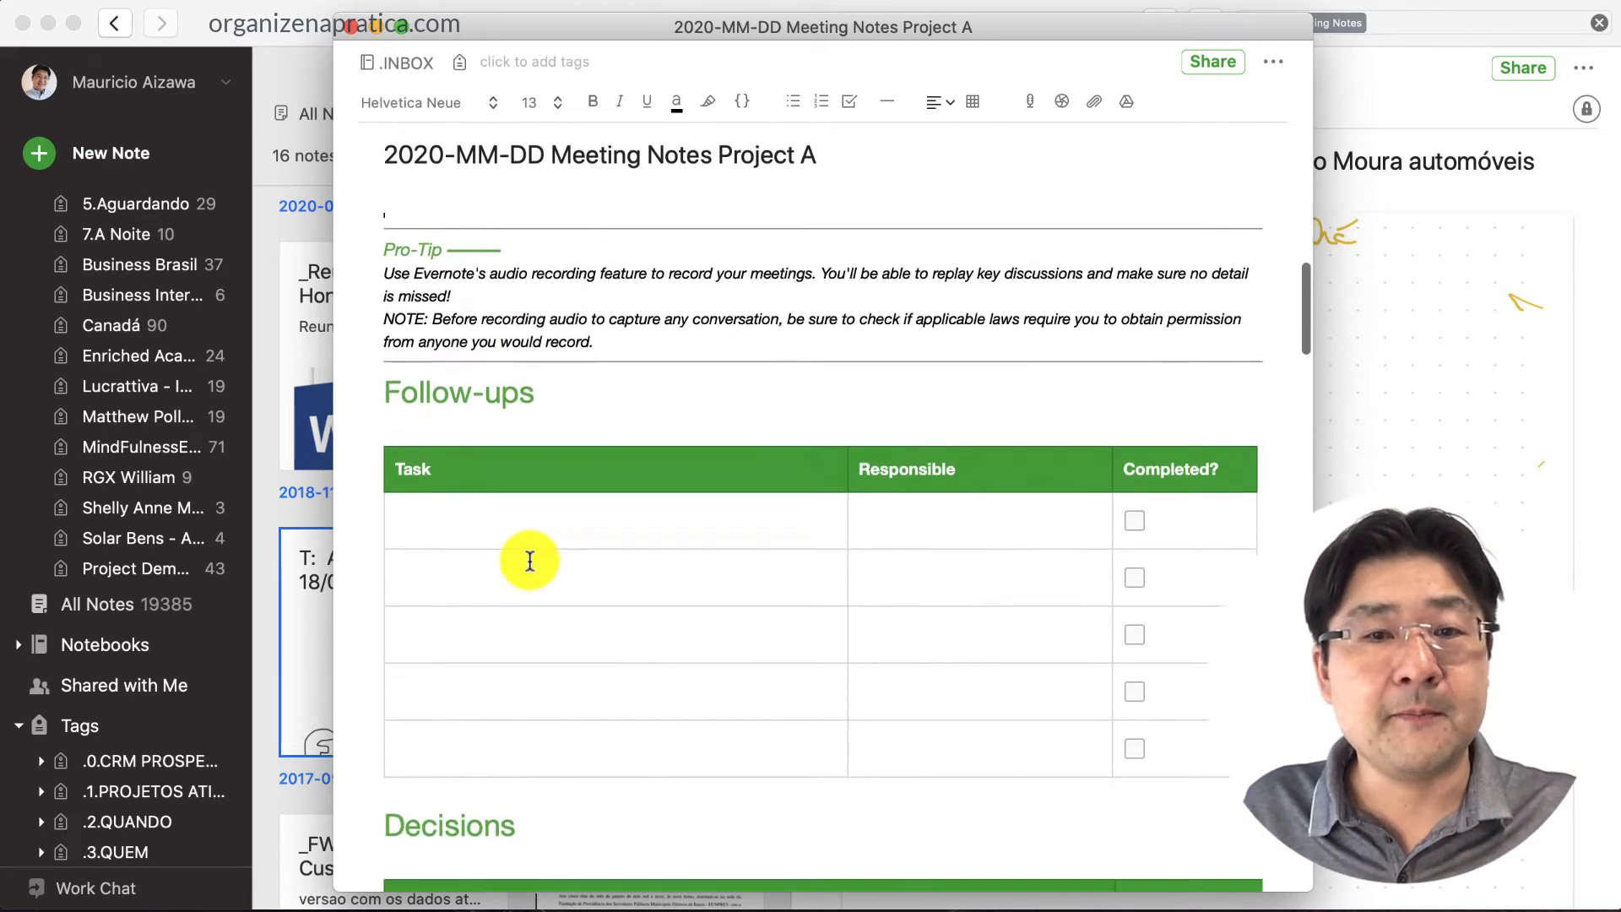
click(446, 509)
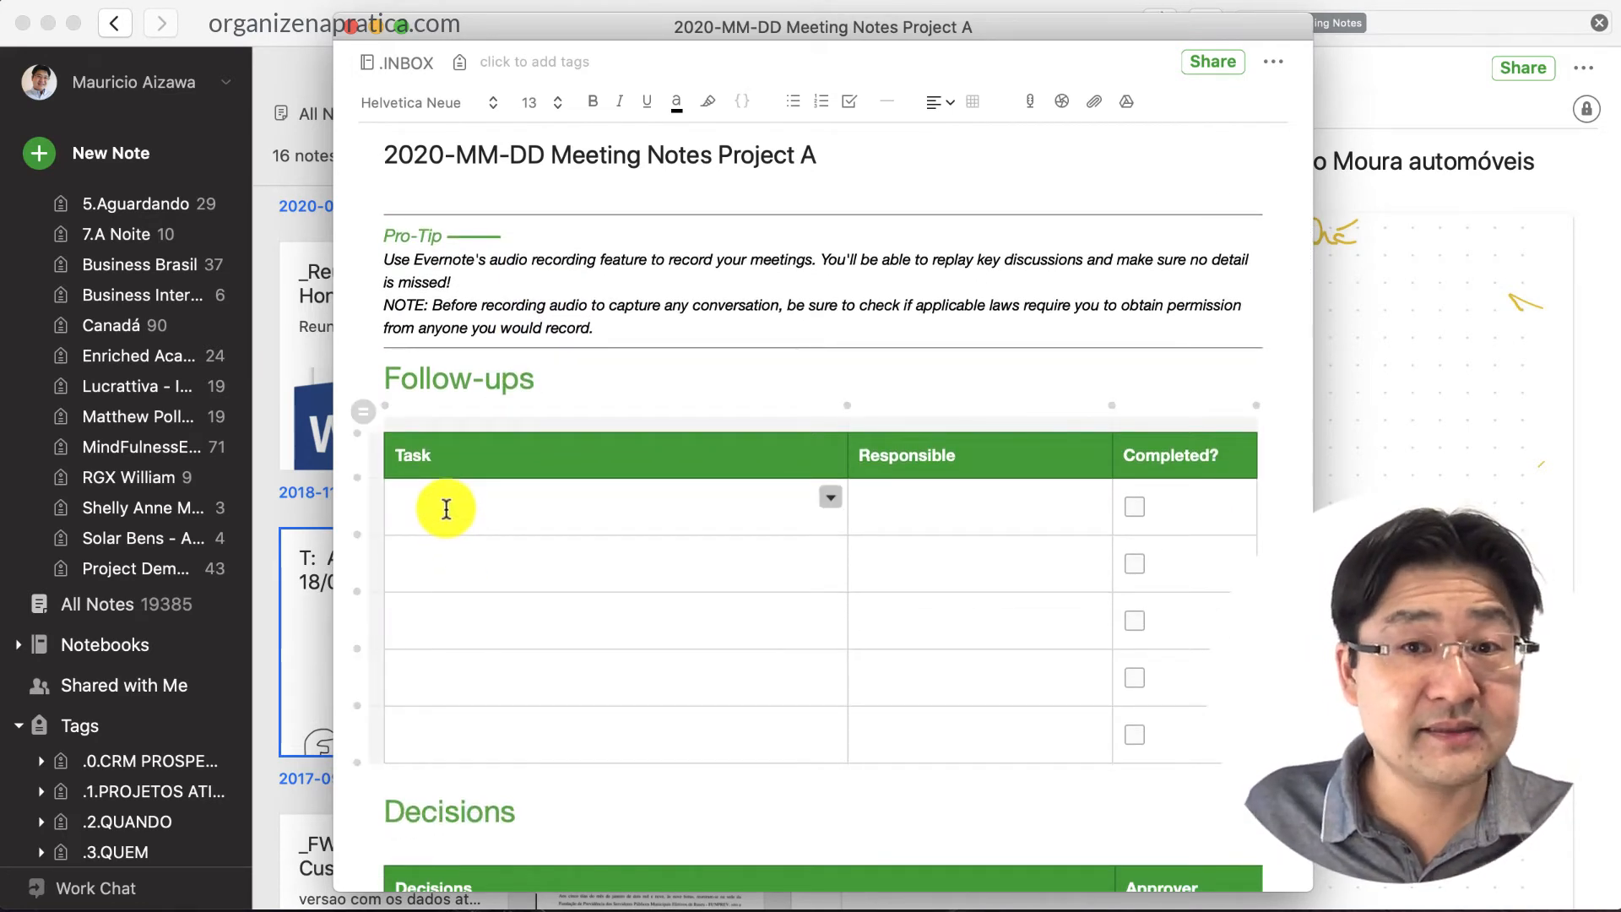
text(Task 1)
key(Tab)
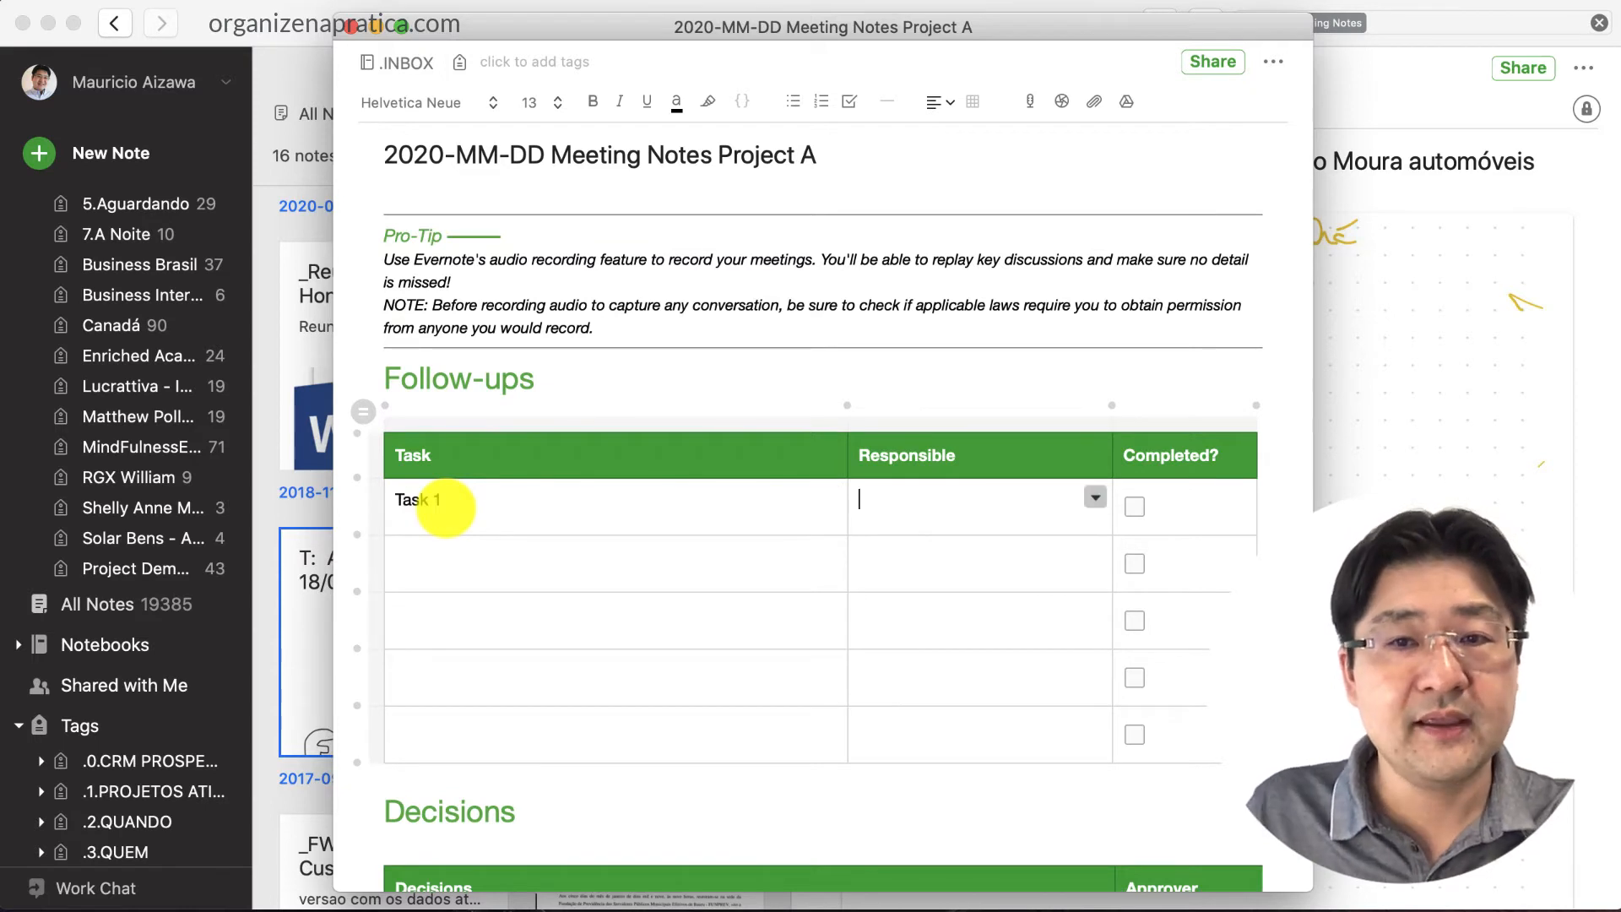
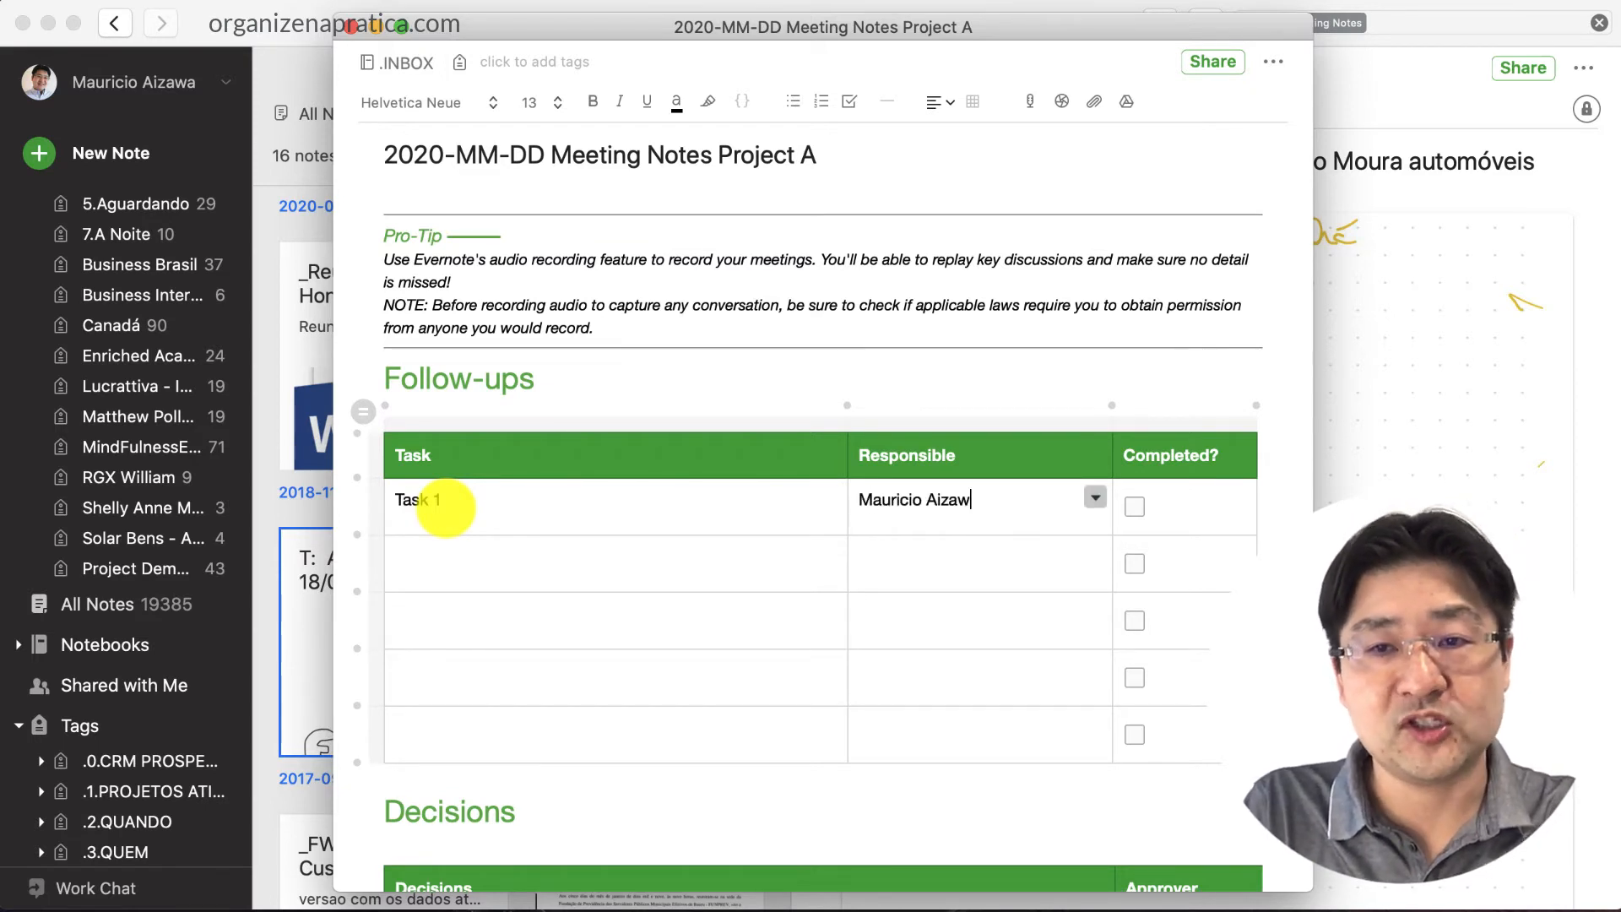
key(Tab)
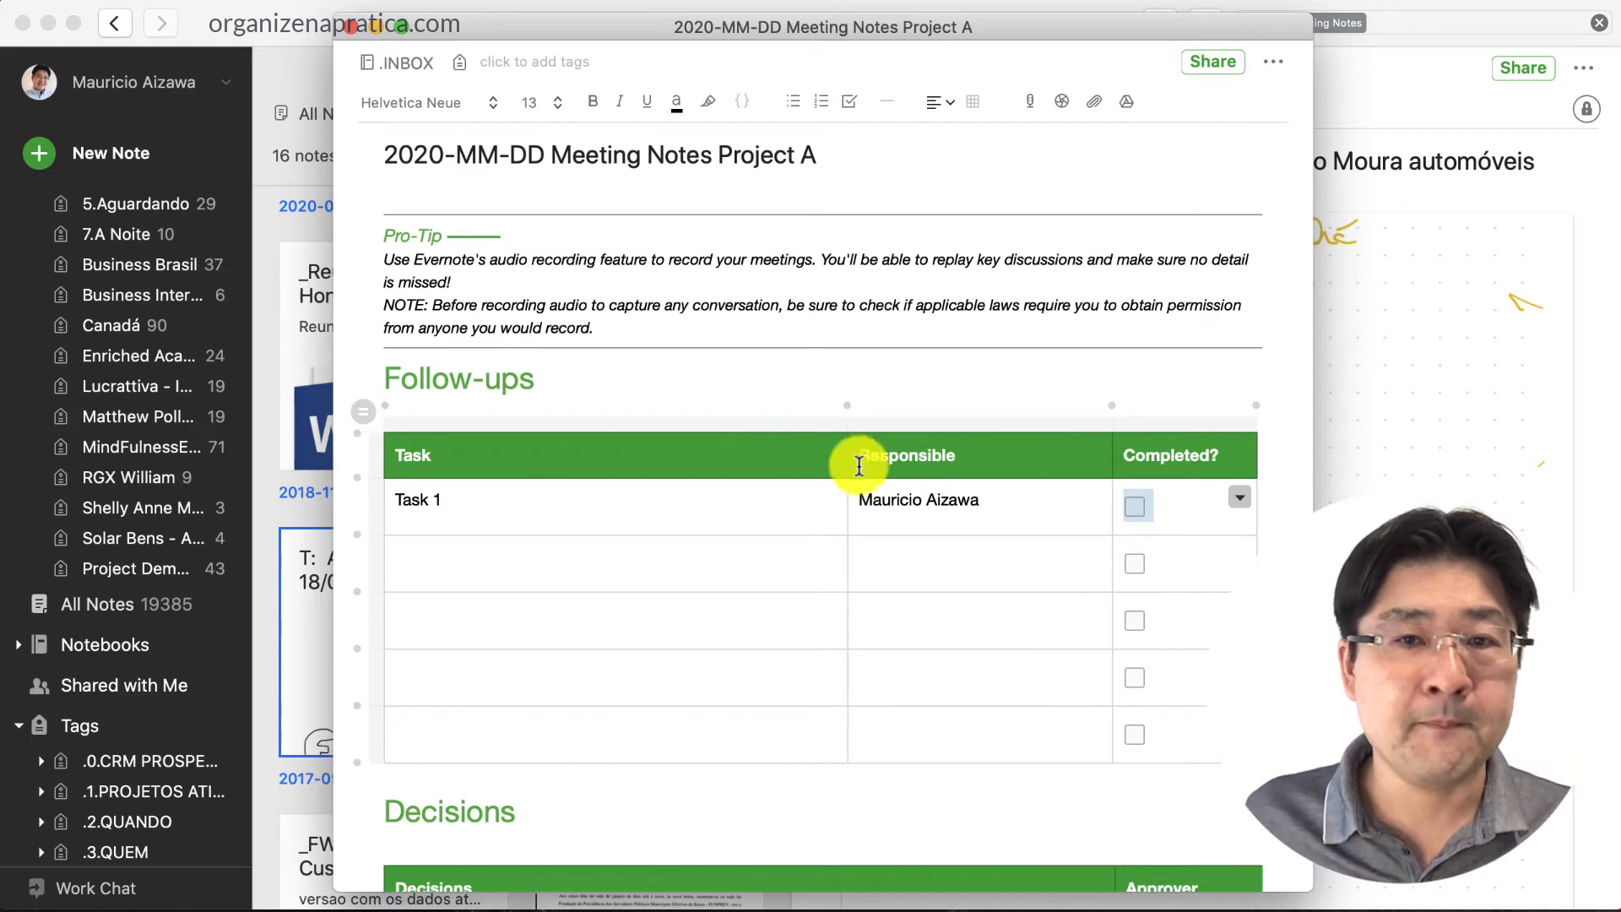
Insert an empty line below the Follow-ups heading and start an audio recording there
click(568, 380)
key(Return)
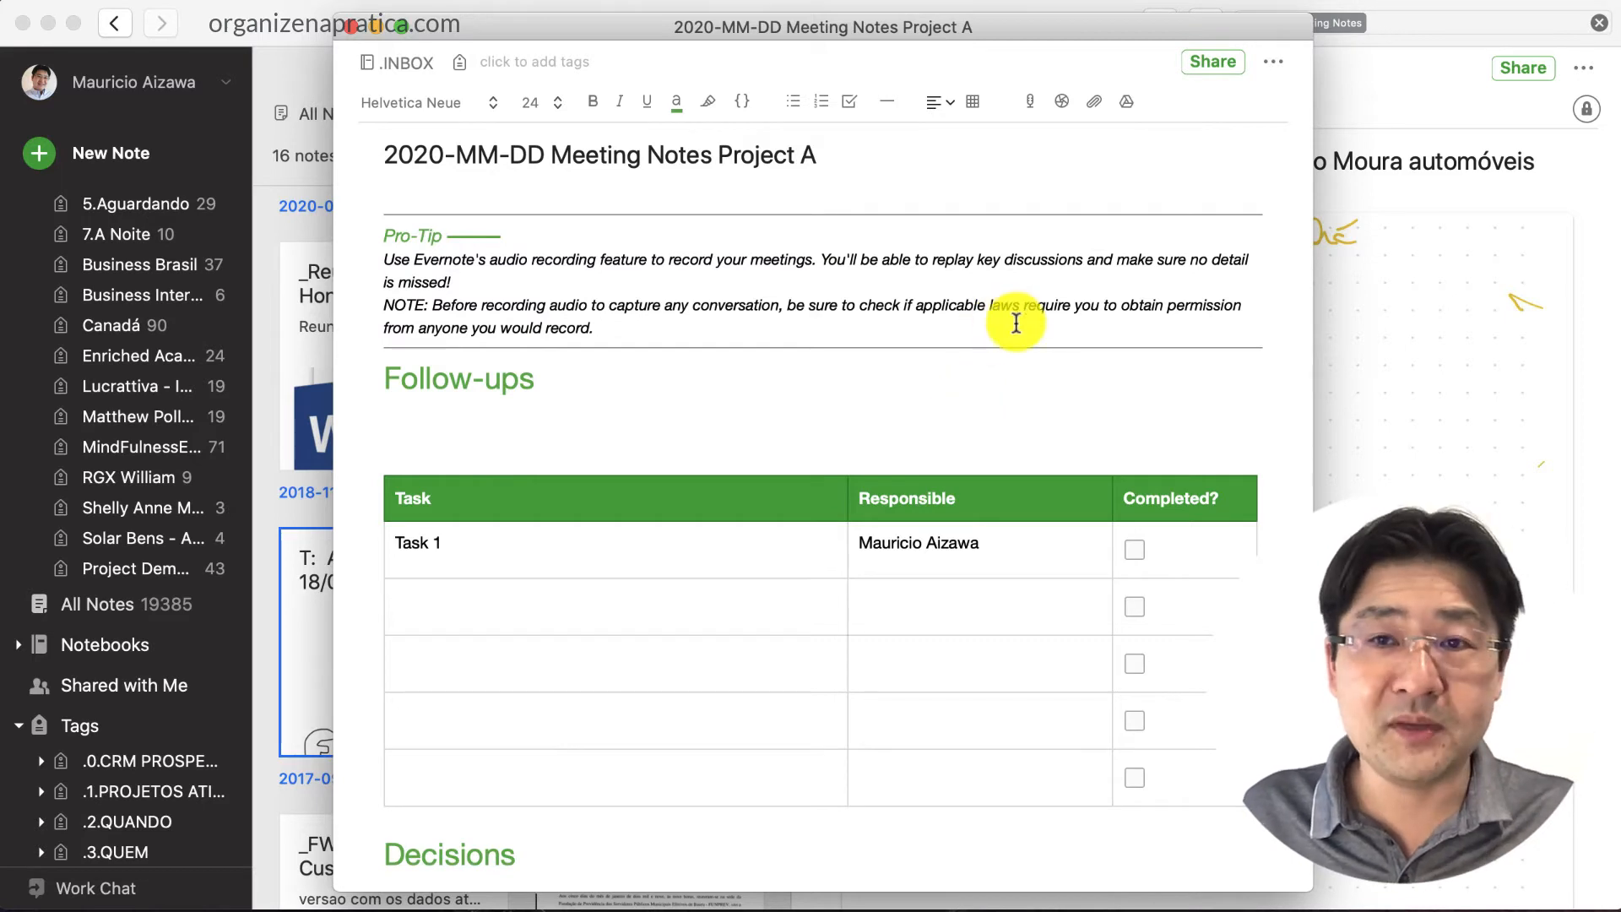
click(1028, 101)
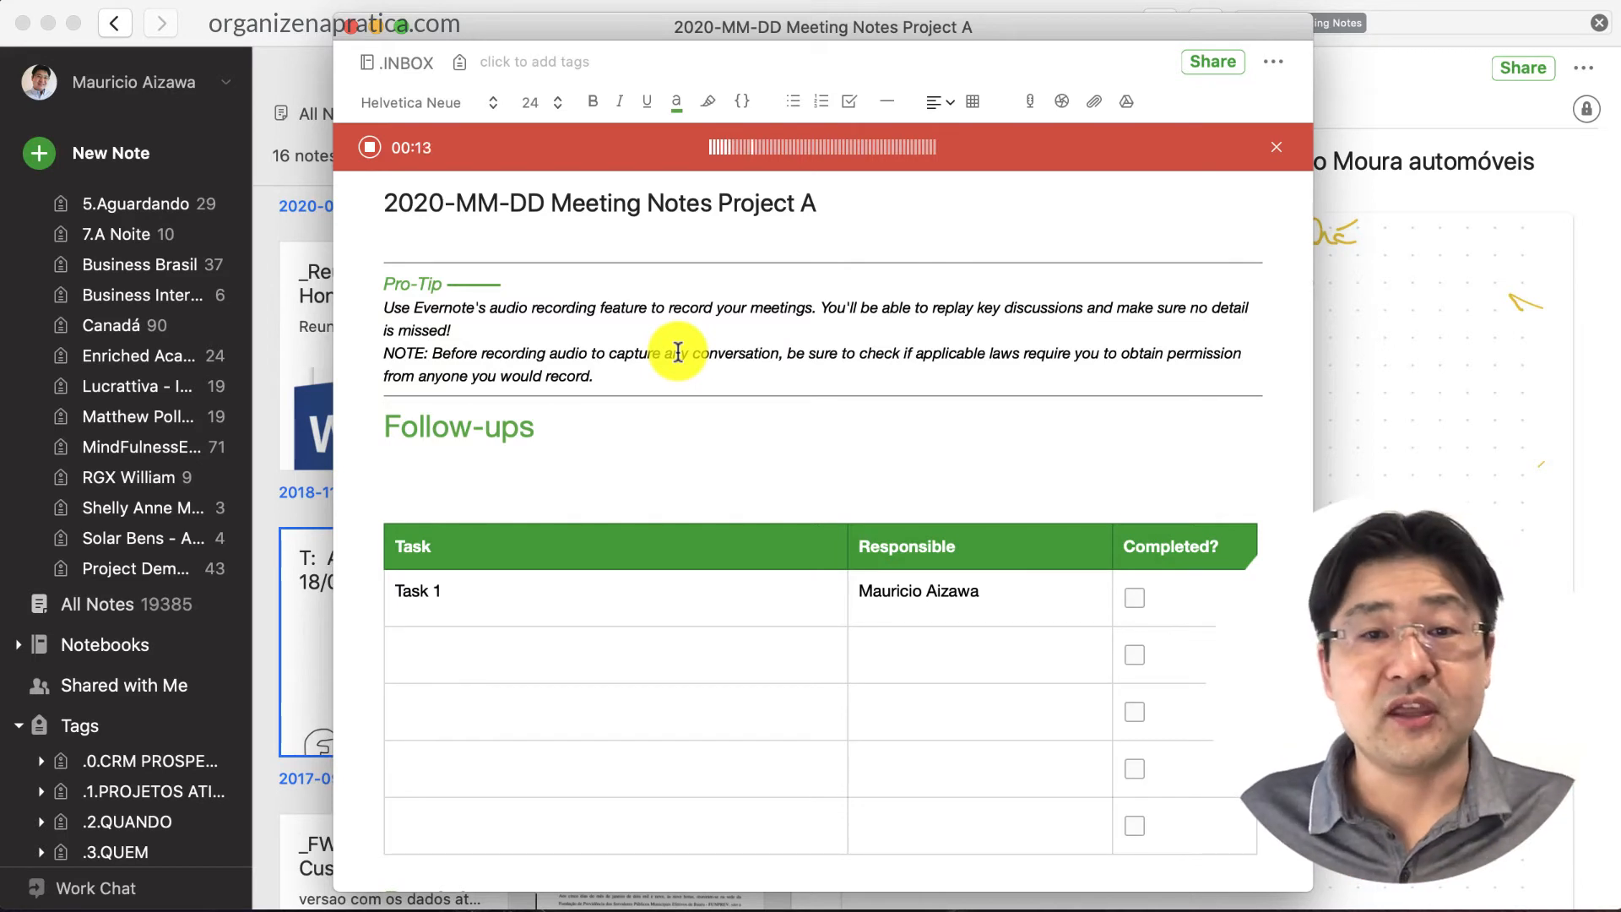
Stop the recording to save the .wav file and label it 'Participant 1 Audio' above
click(370, 148)
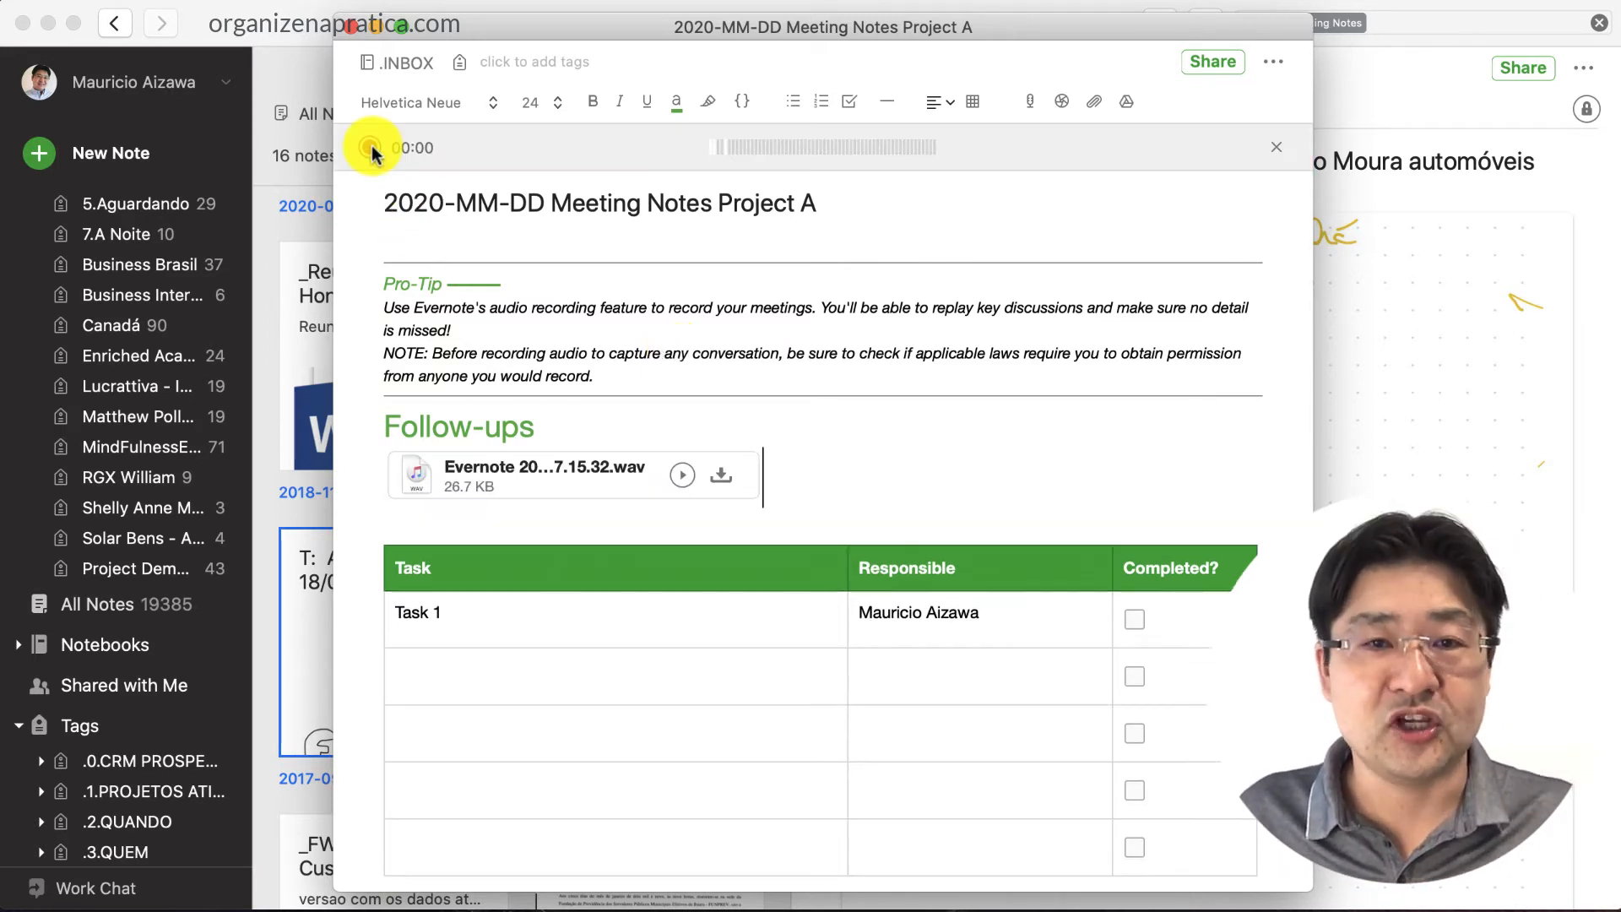
key(Left)
key(Return)
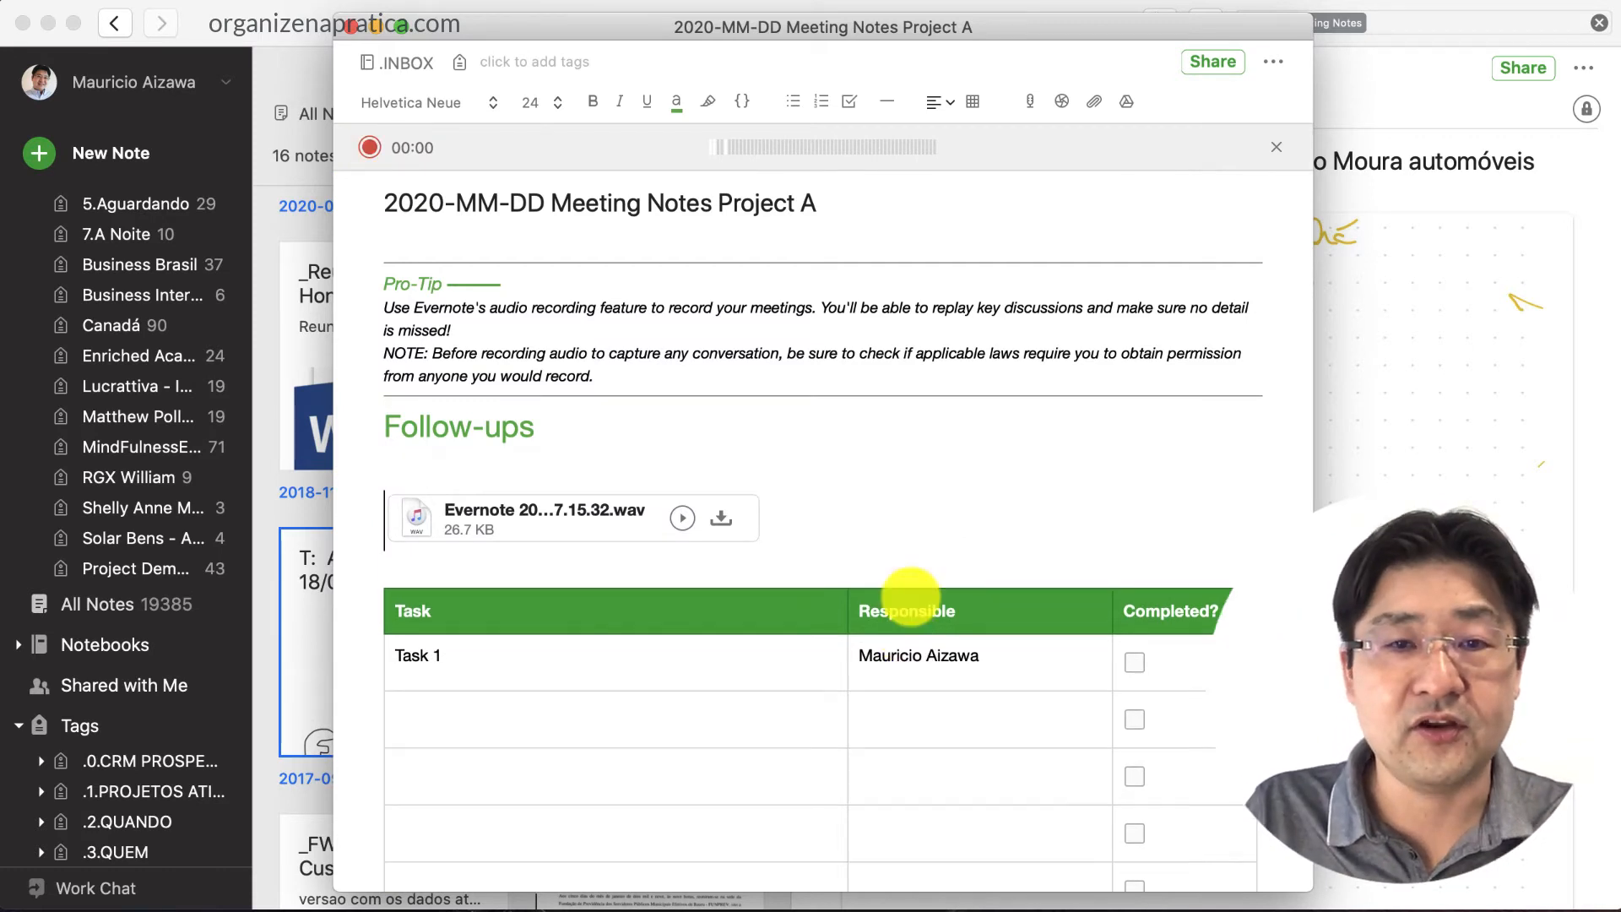
key(Up)
text(Partici)
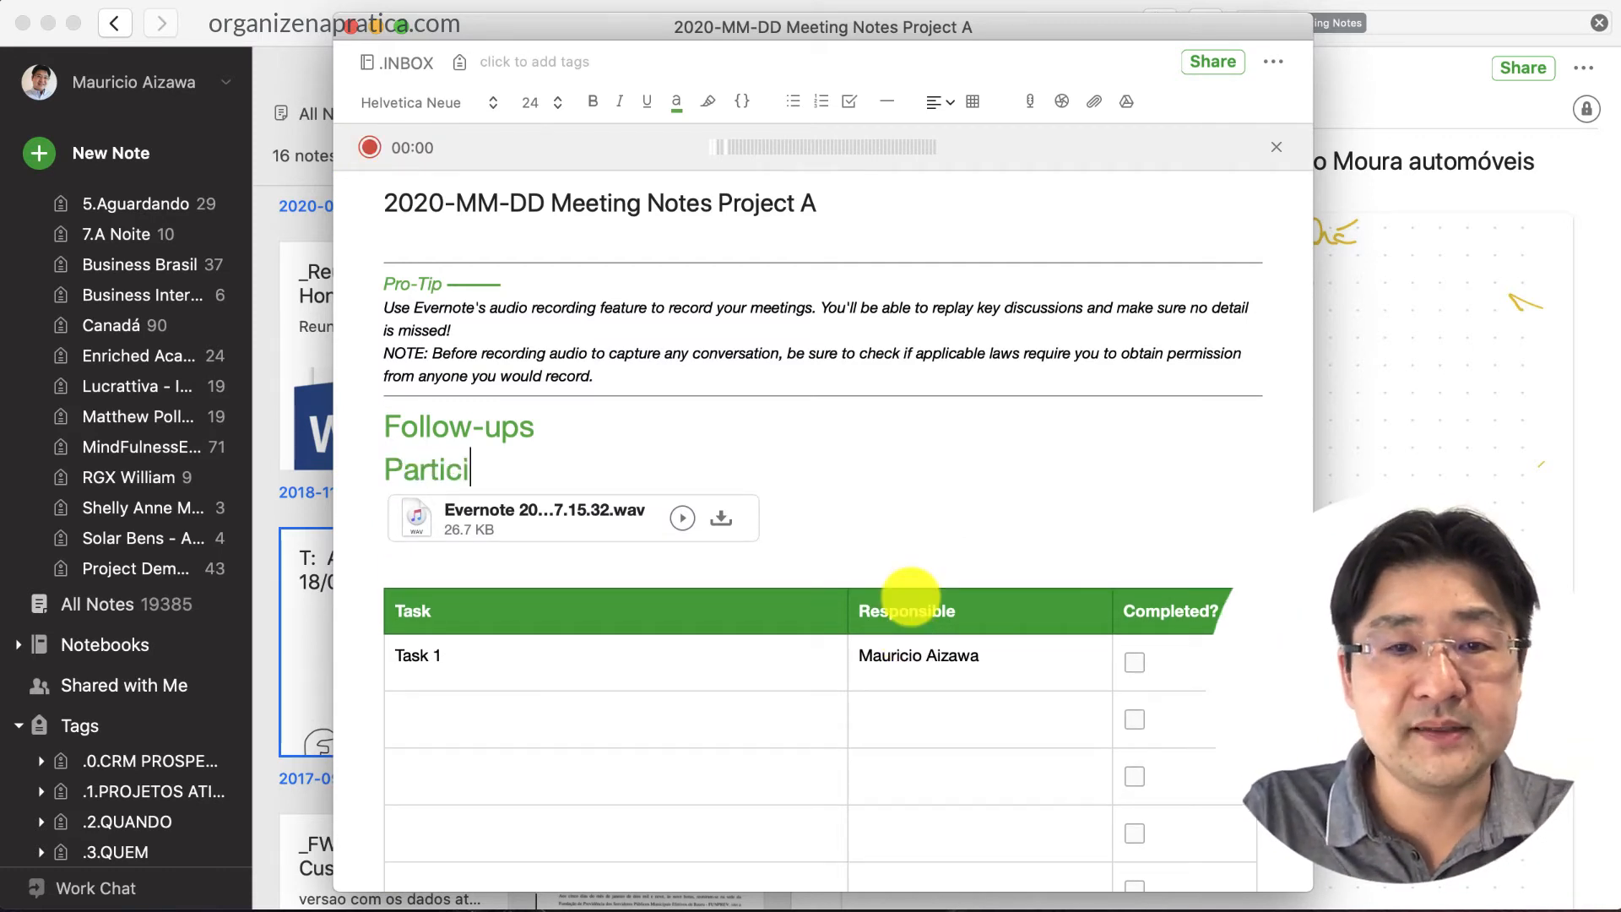
text(pant 1 Audio)
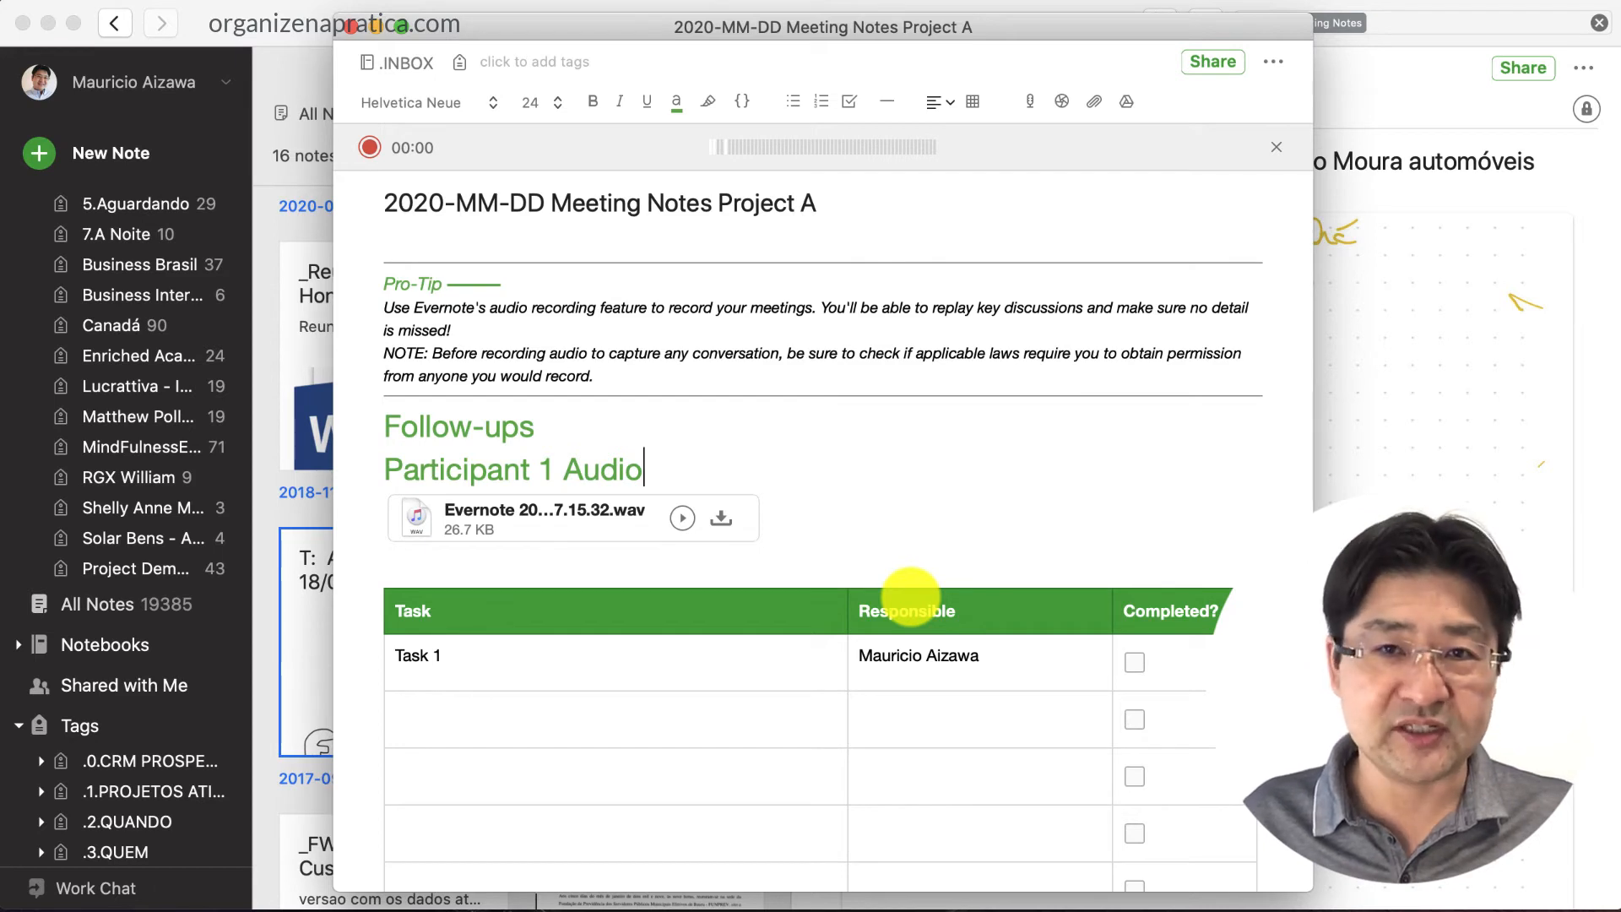
Tag the note with Meeting Notes, 2020 and Project A
click(495, 62)
text(meeting Notes)
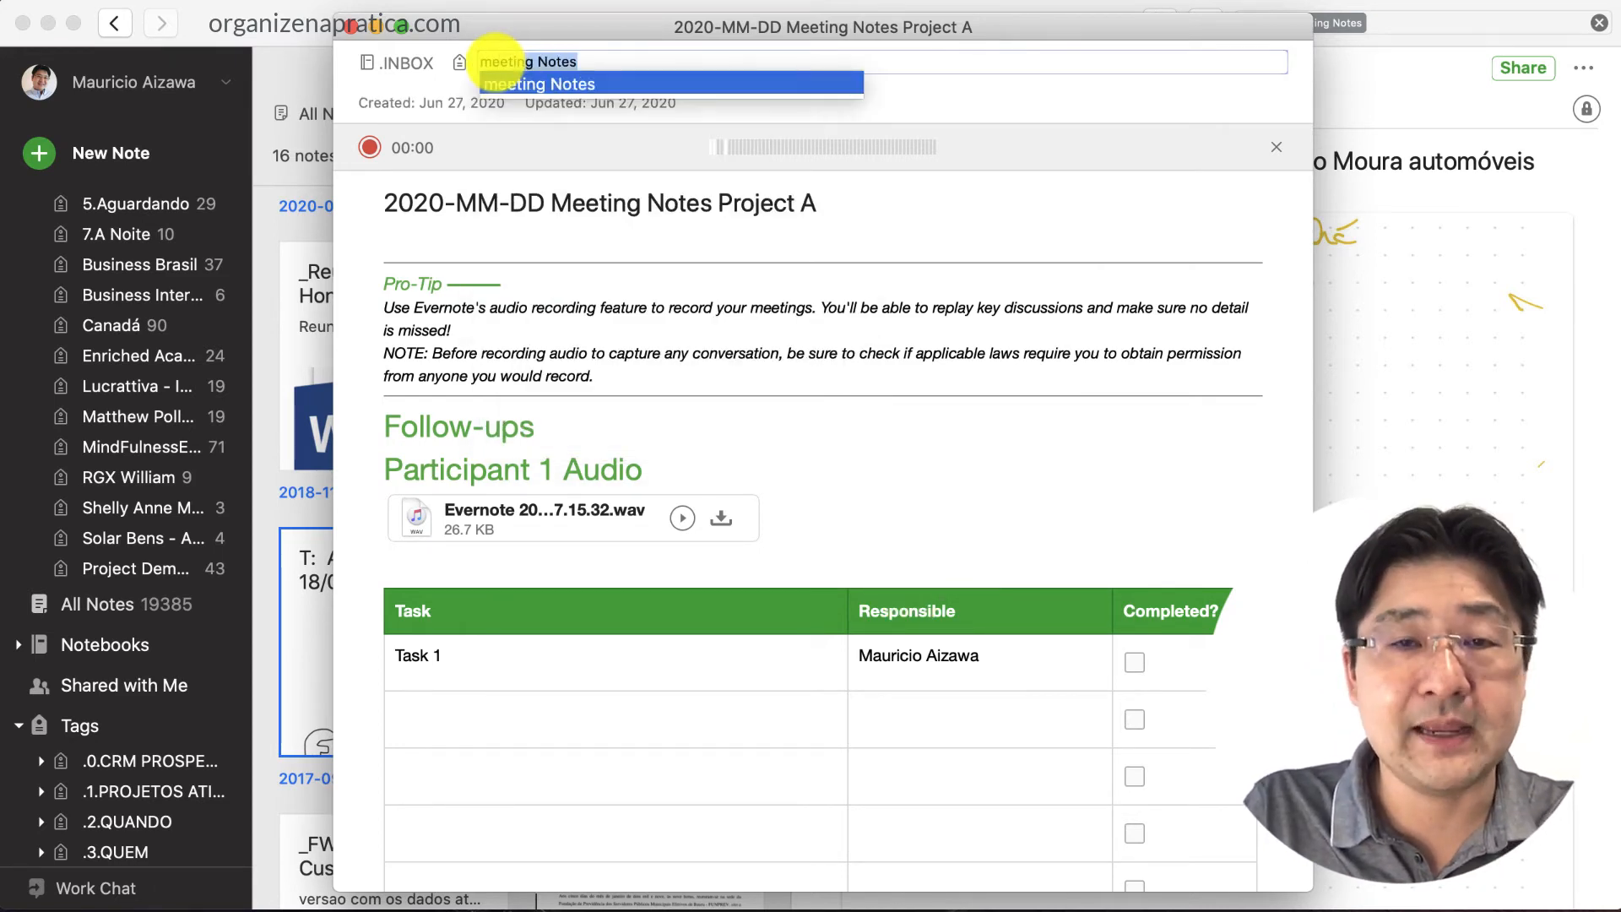
key(Return)
text(2020)
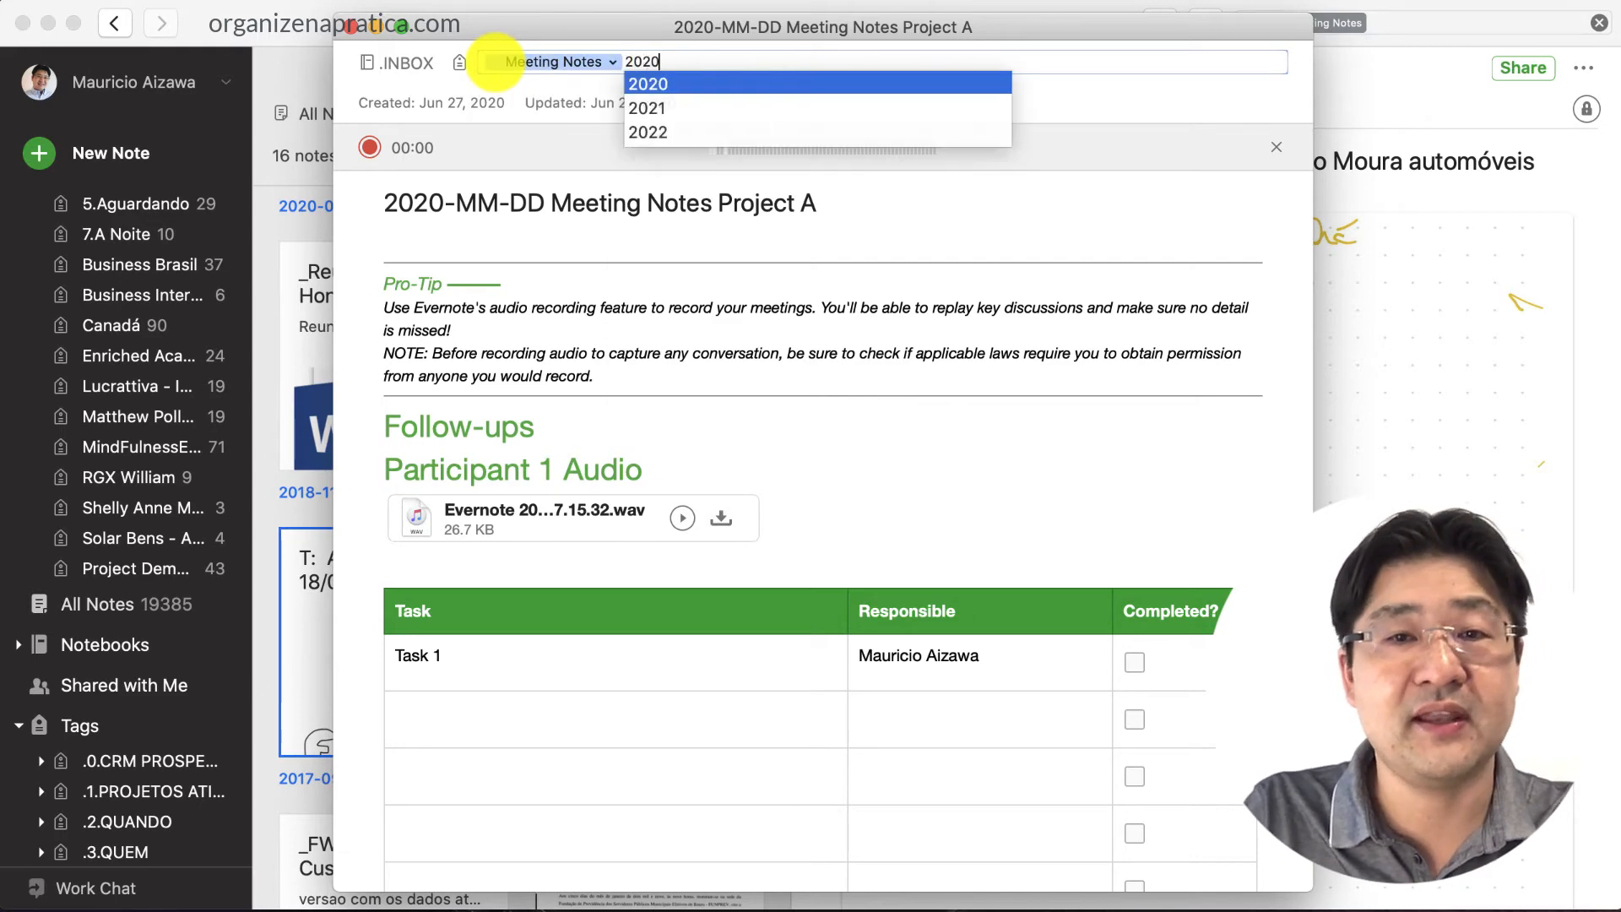
key(Return)
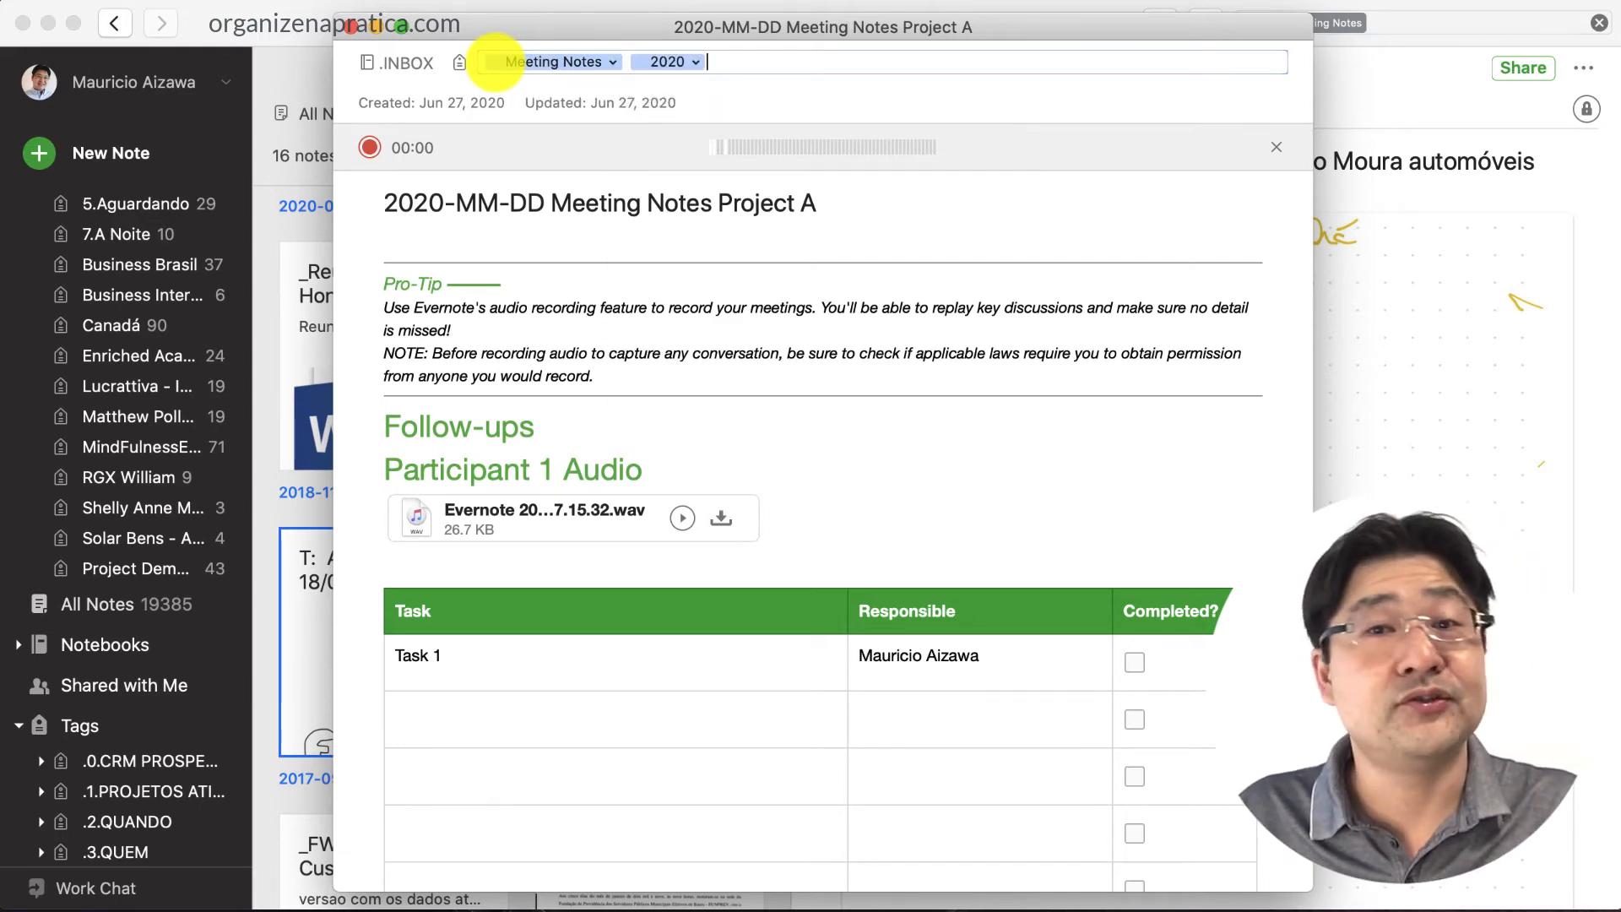
text(ct)
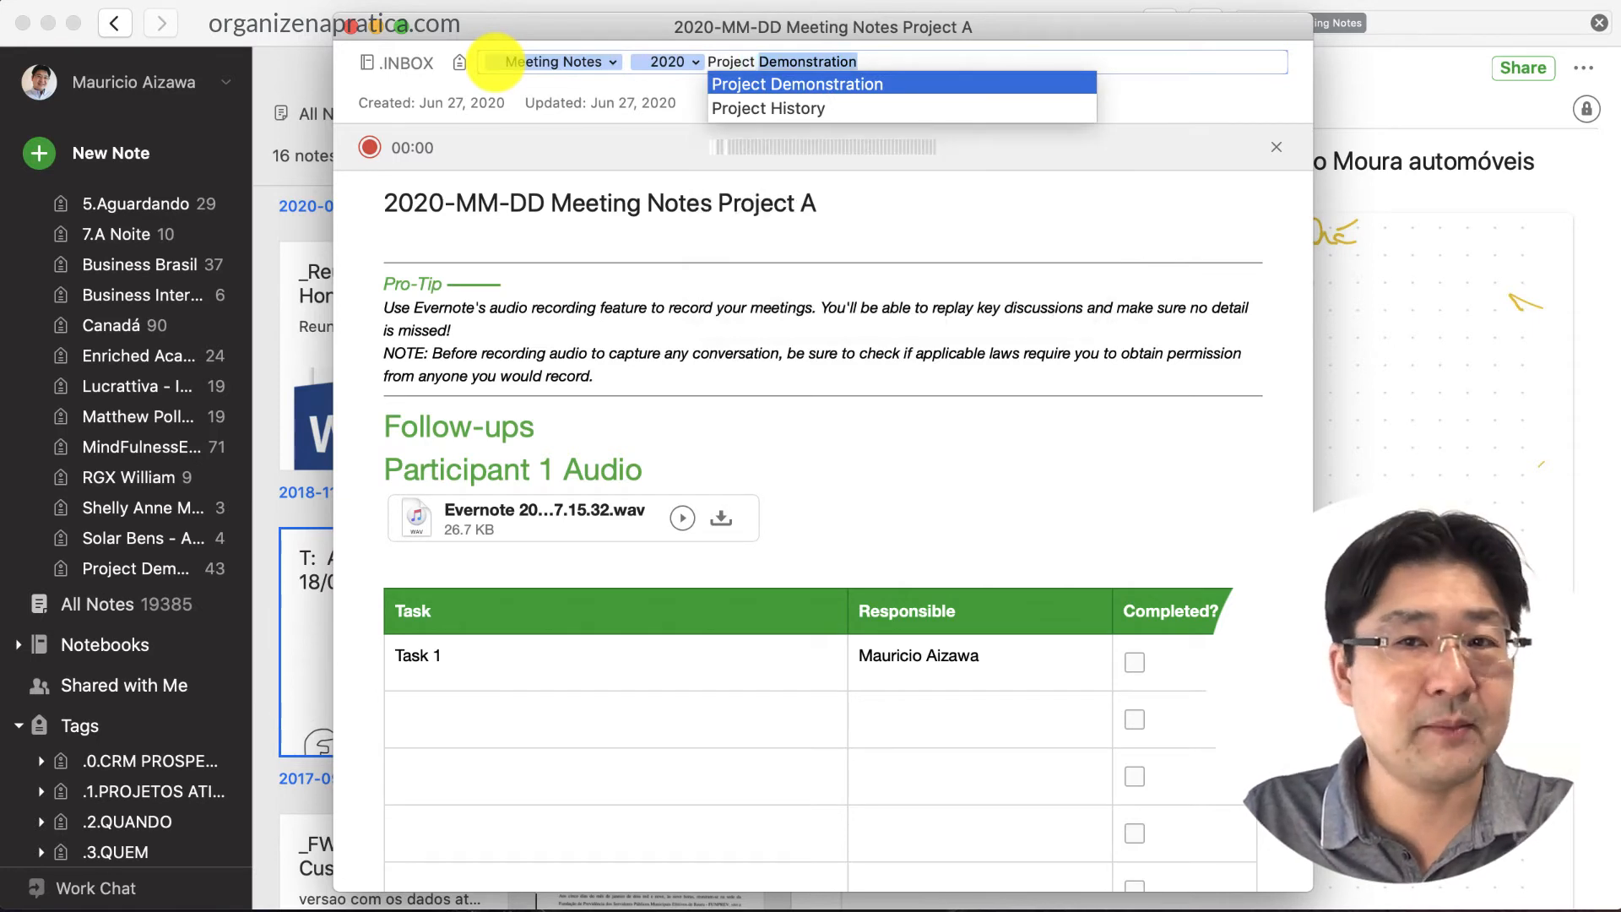
key(BackSpace)
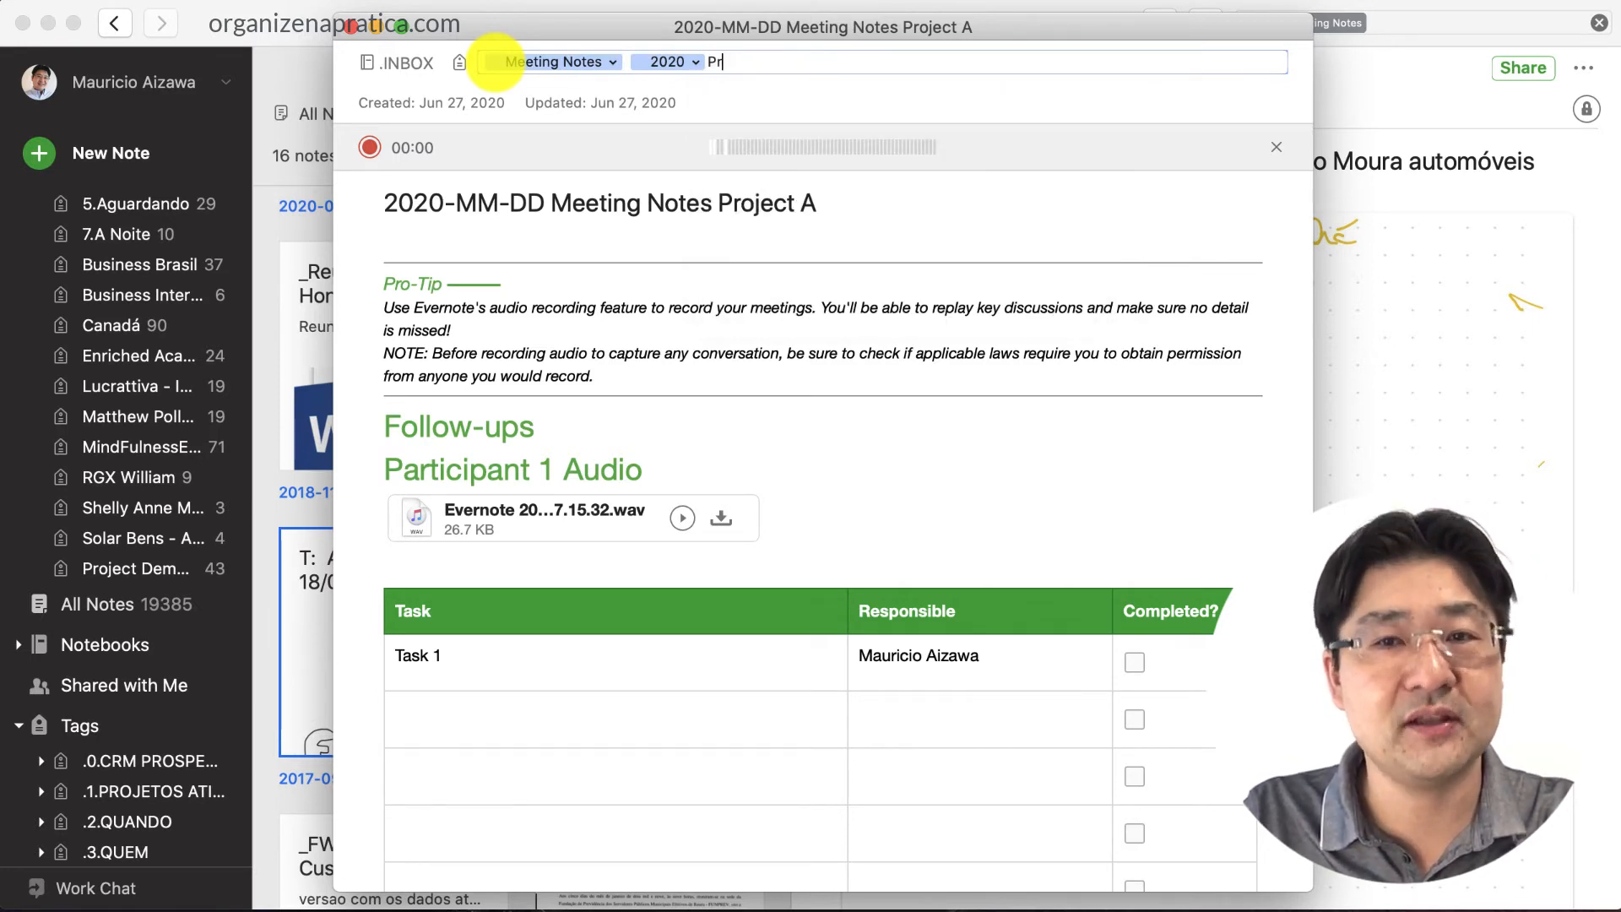
text(oje)
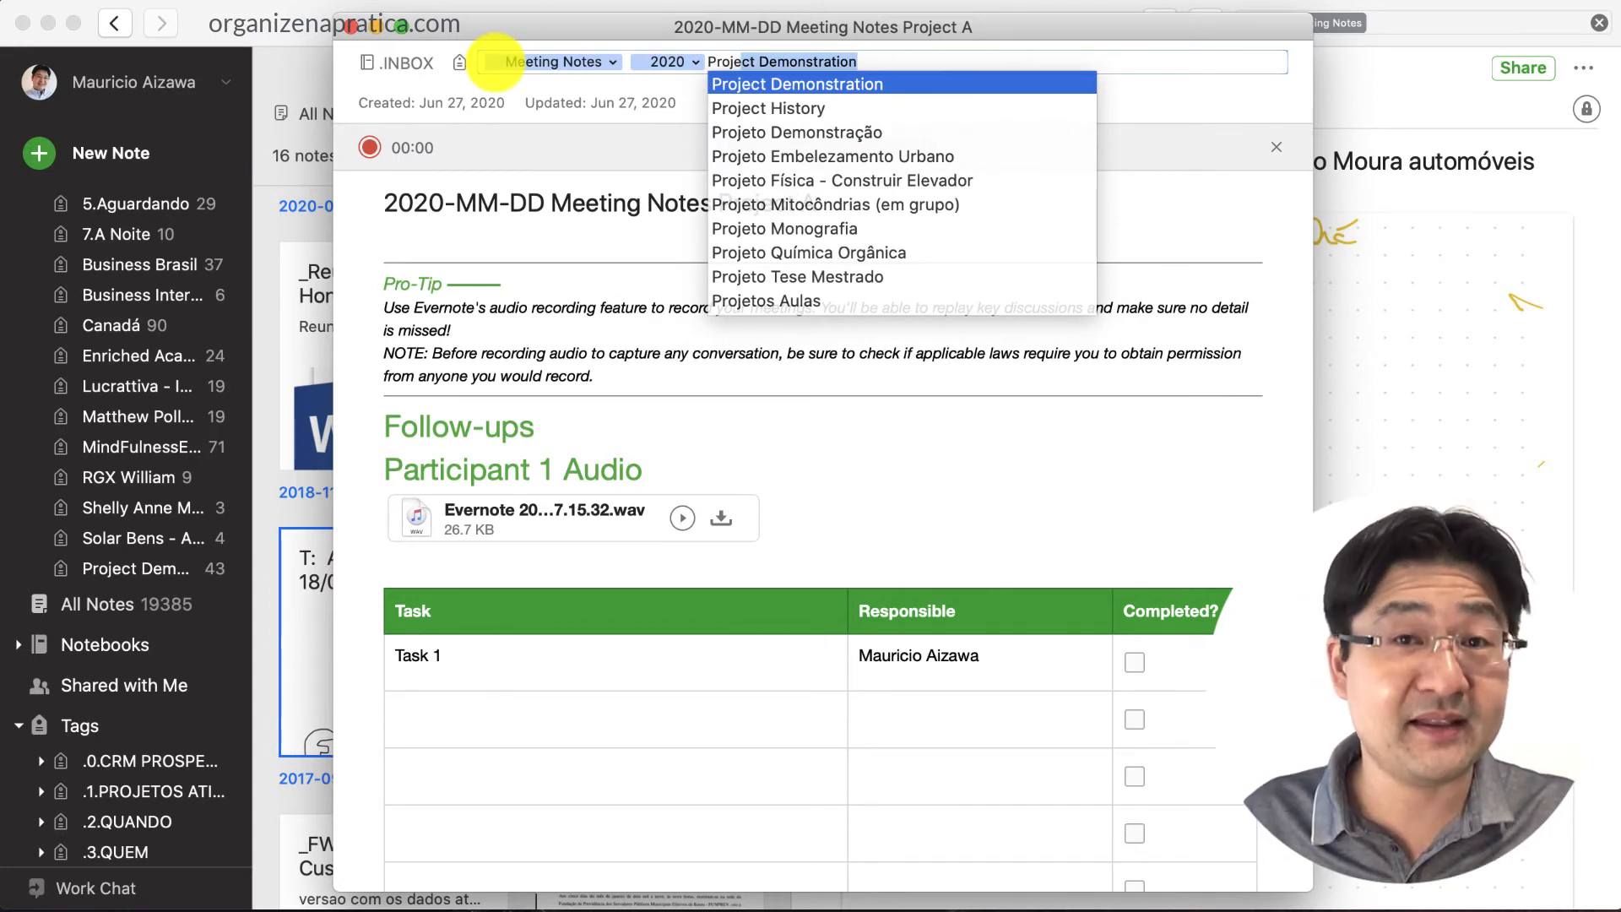
text(ct )
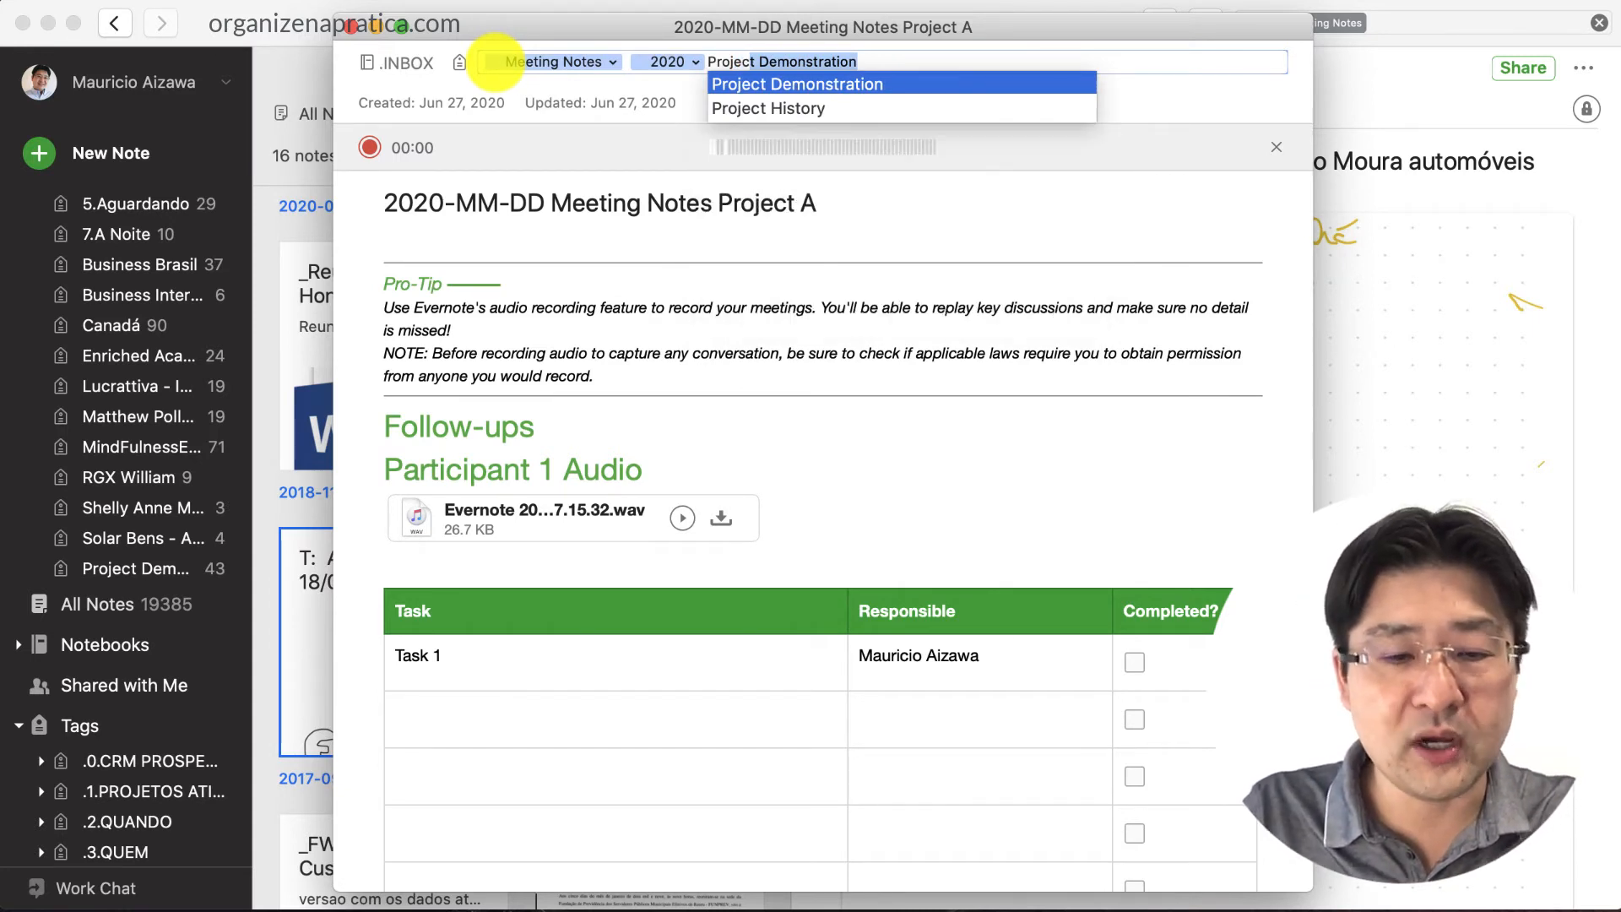
text(A)
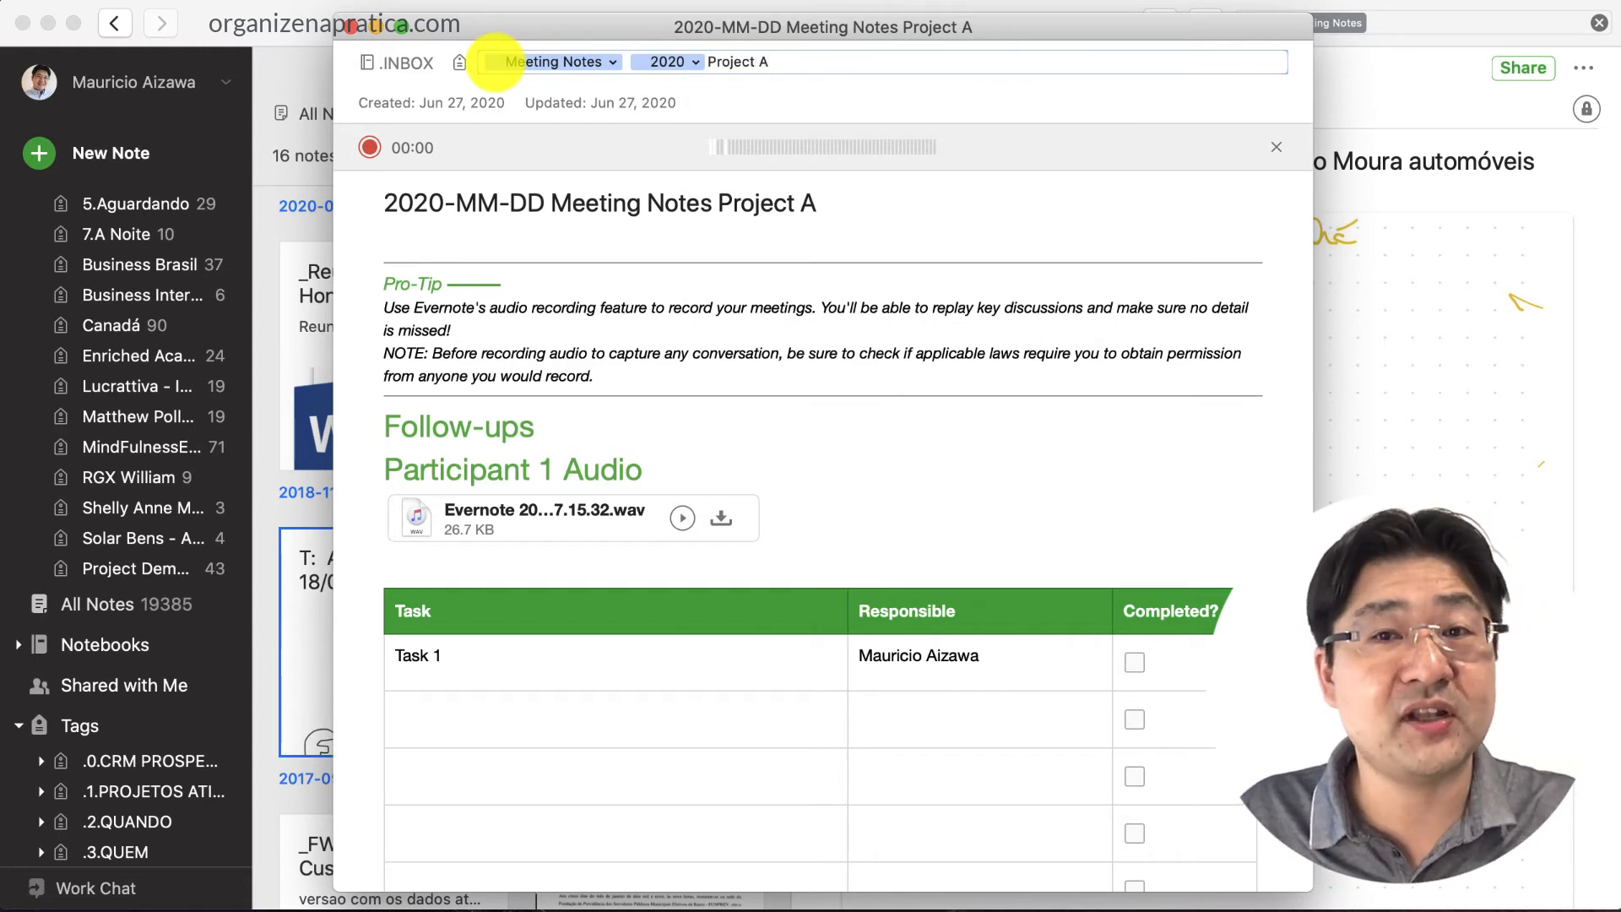
key(Return)
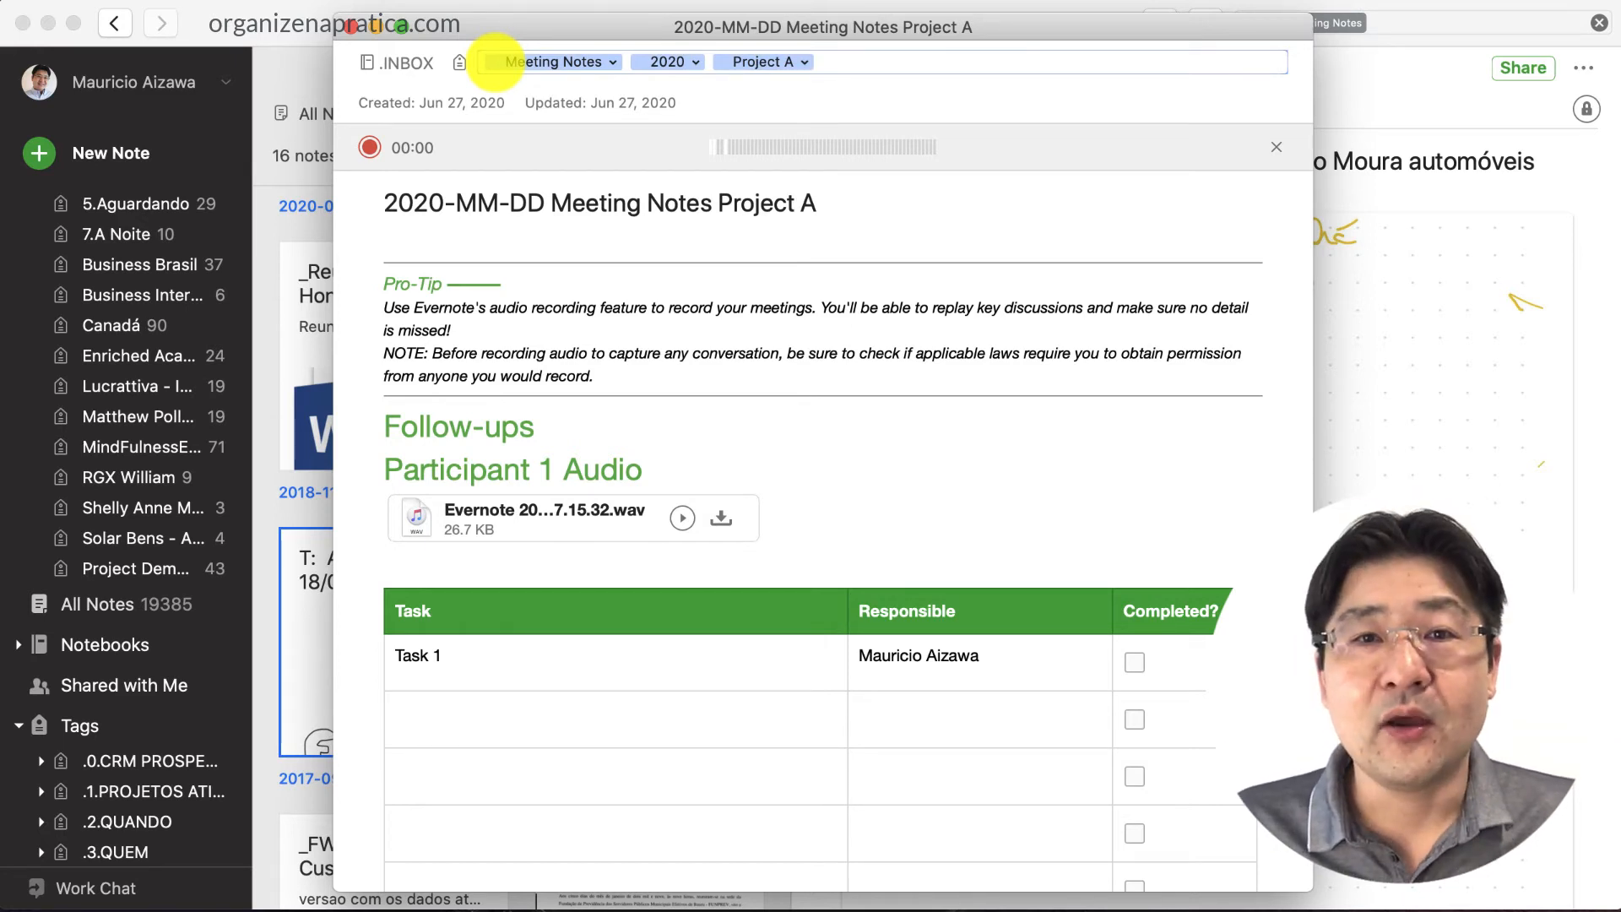
Move the note into the .Projetos notebook and close its note window
click(407, 64)
double_click(666, 274)
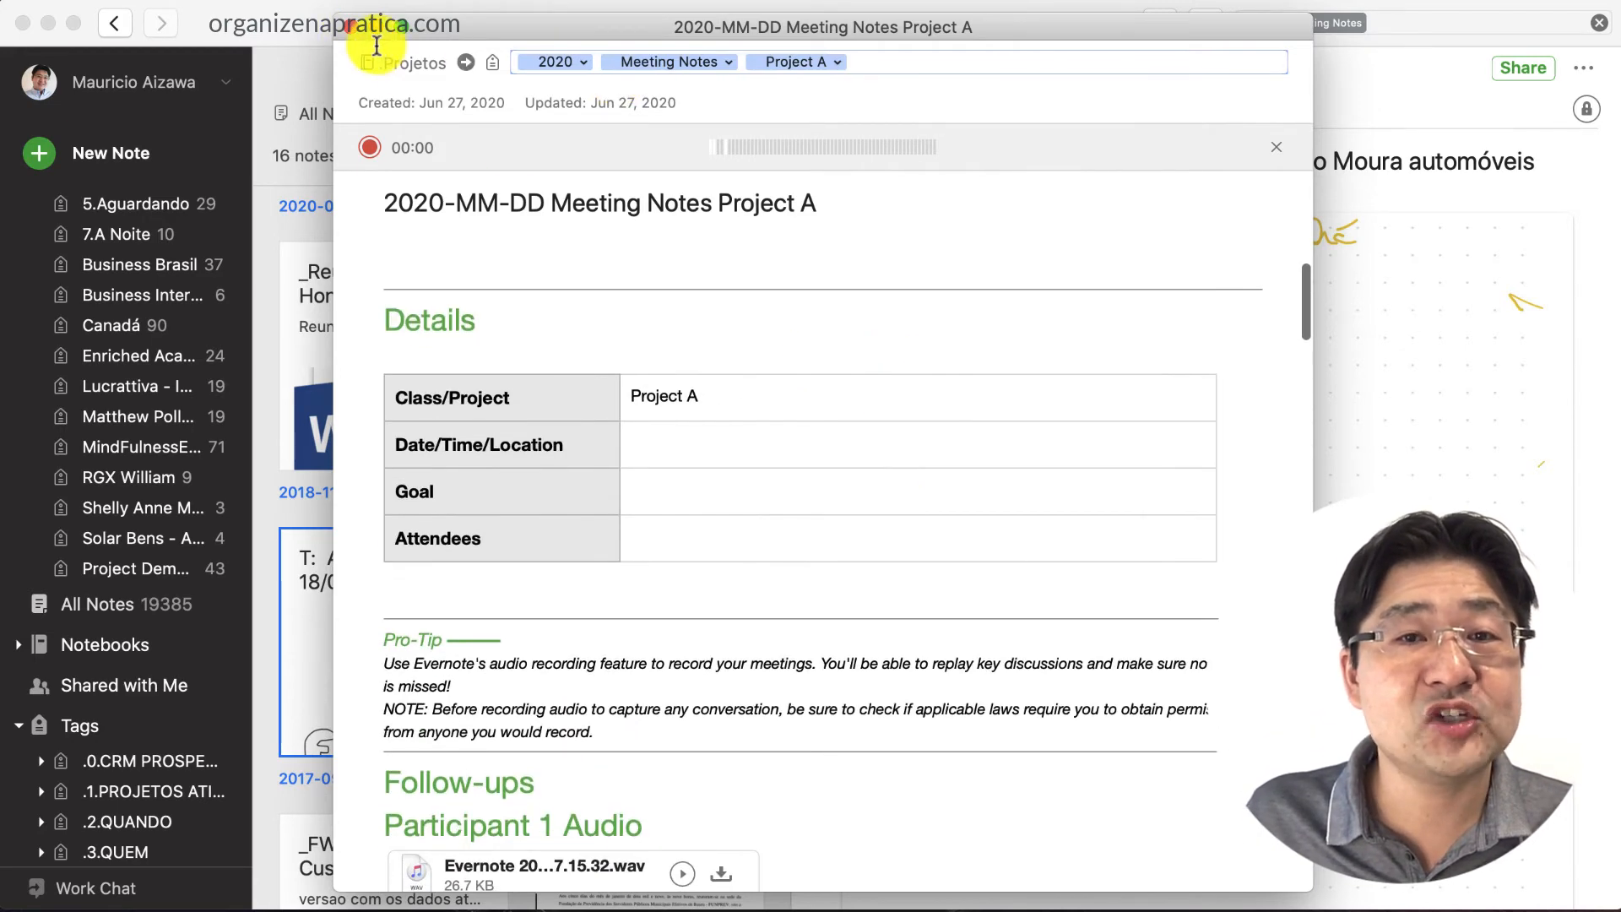
click(352, 32)
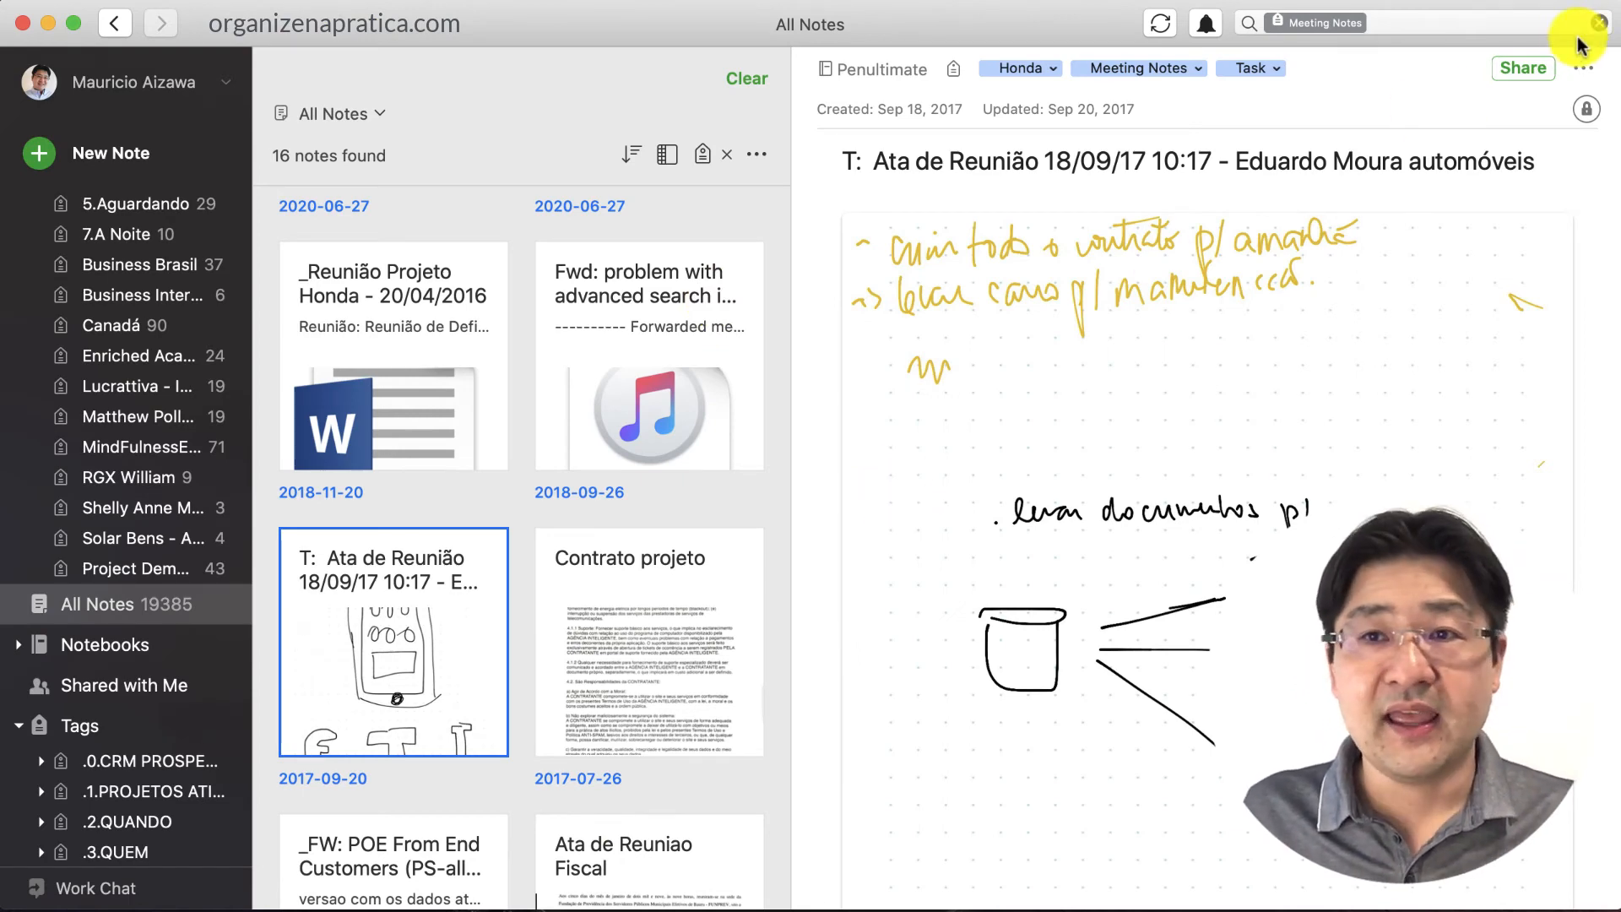
Replace the Meeting Notes filter with a search for 'project' filtered by the Project A tag
click(1599, 23)
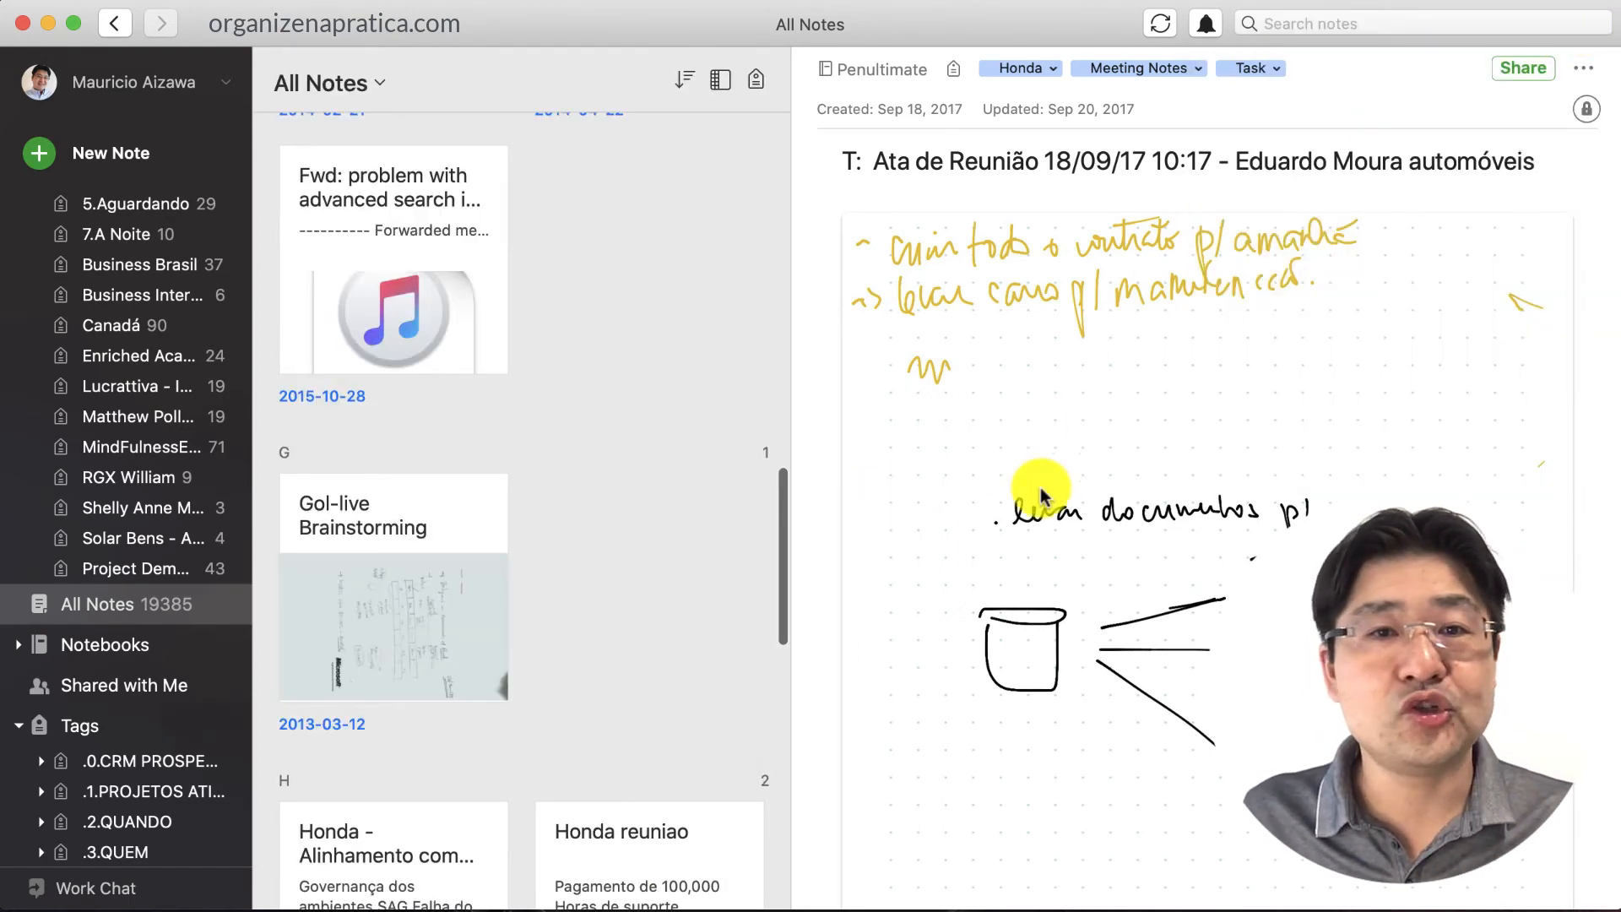
click(1321, 21)
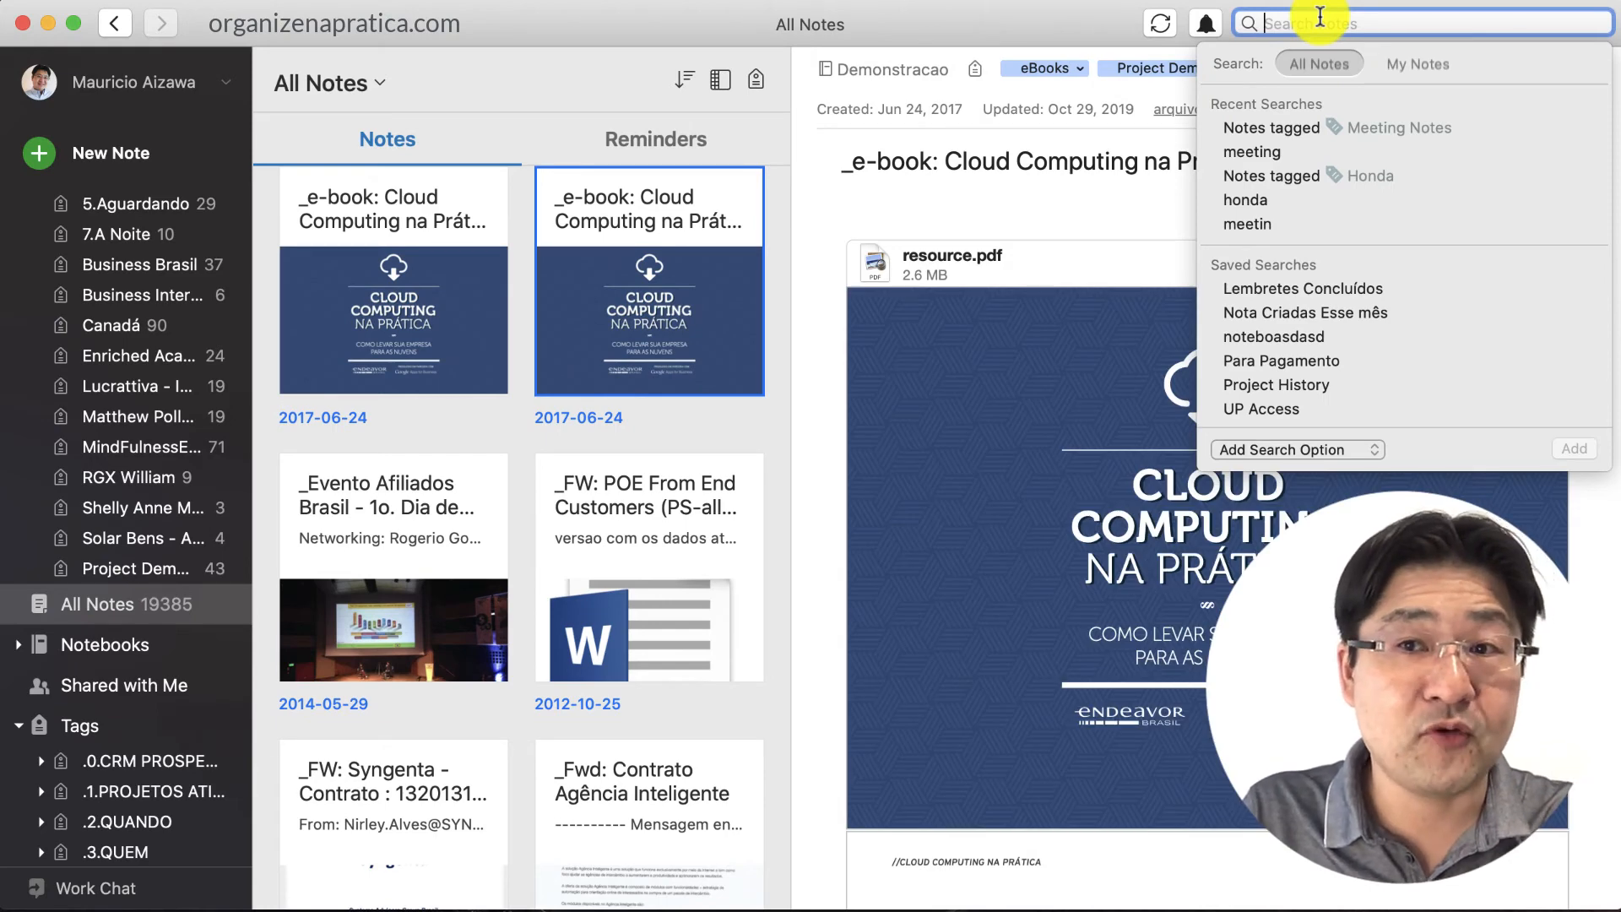
text(project)
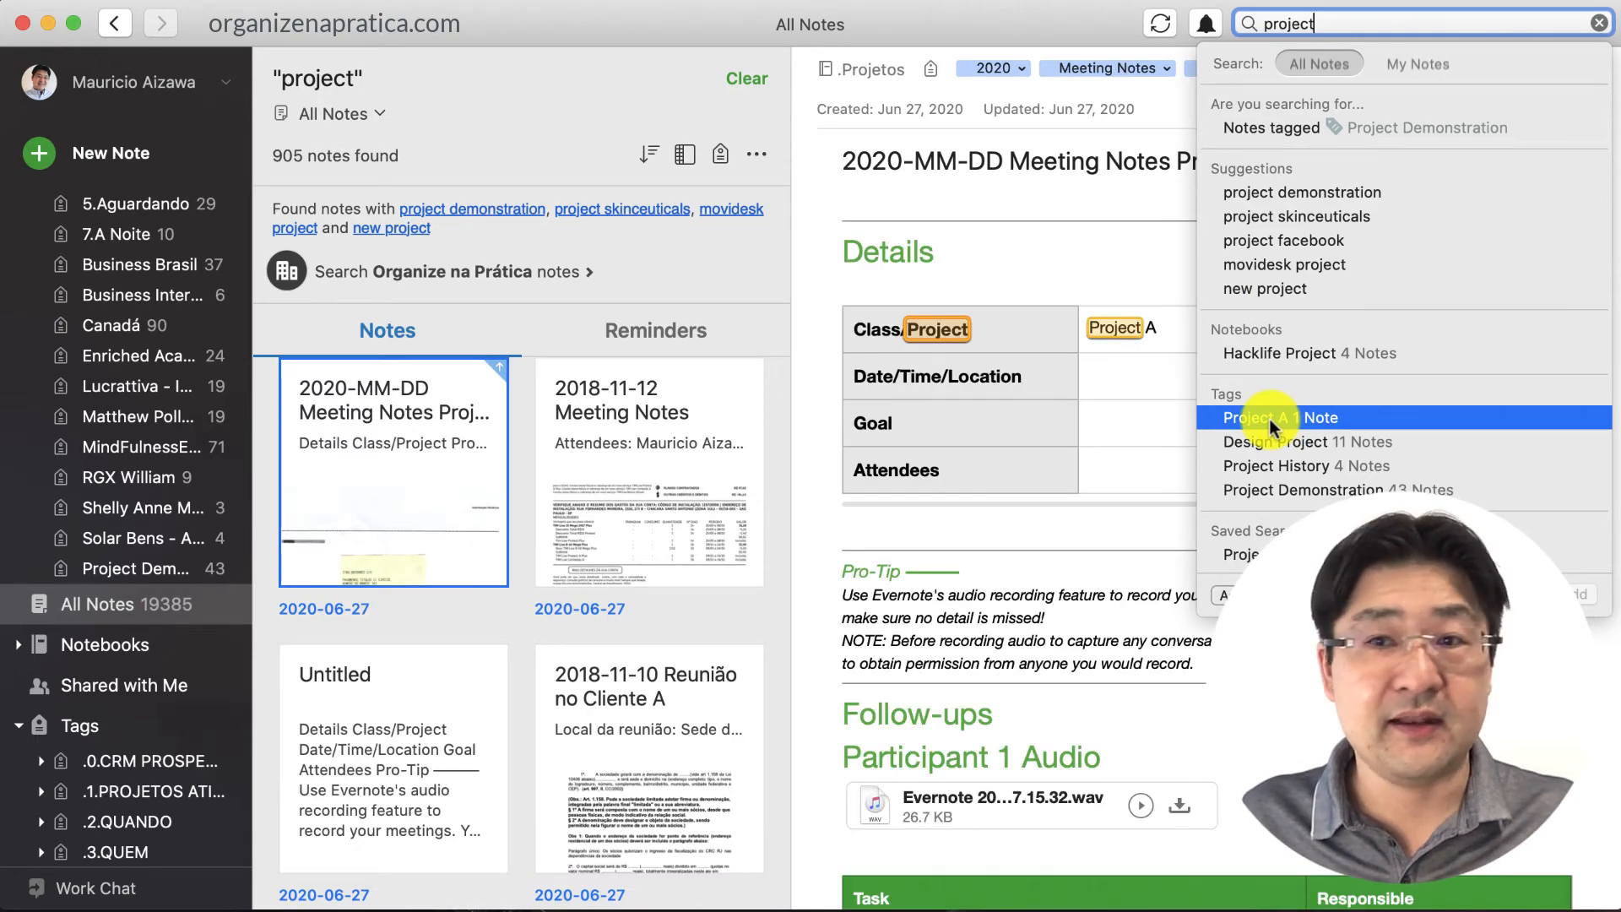
click(1271, 418)
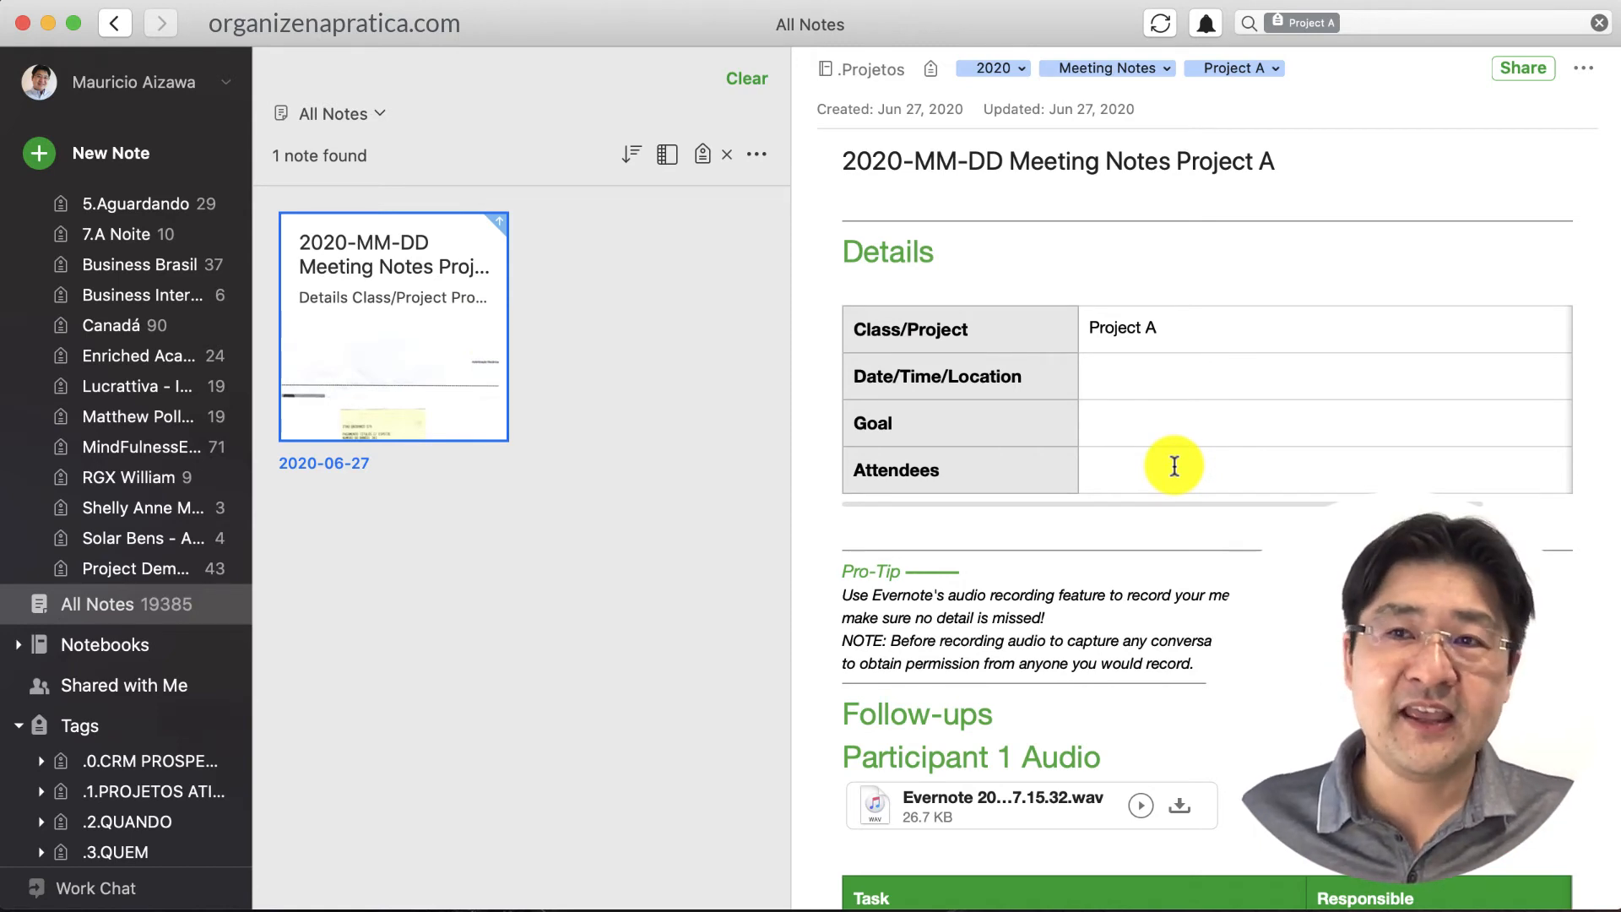
Set the note's sharable link to 'Anyone with the link can view' and copy the link
click(1520, 67)
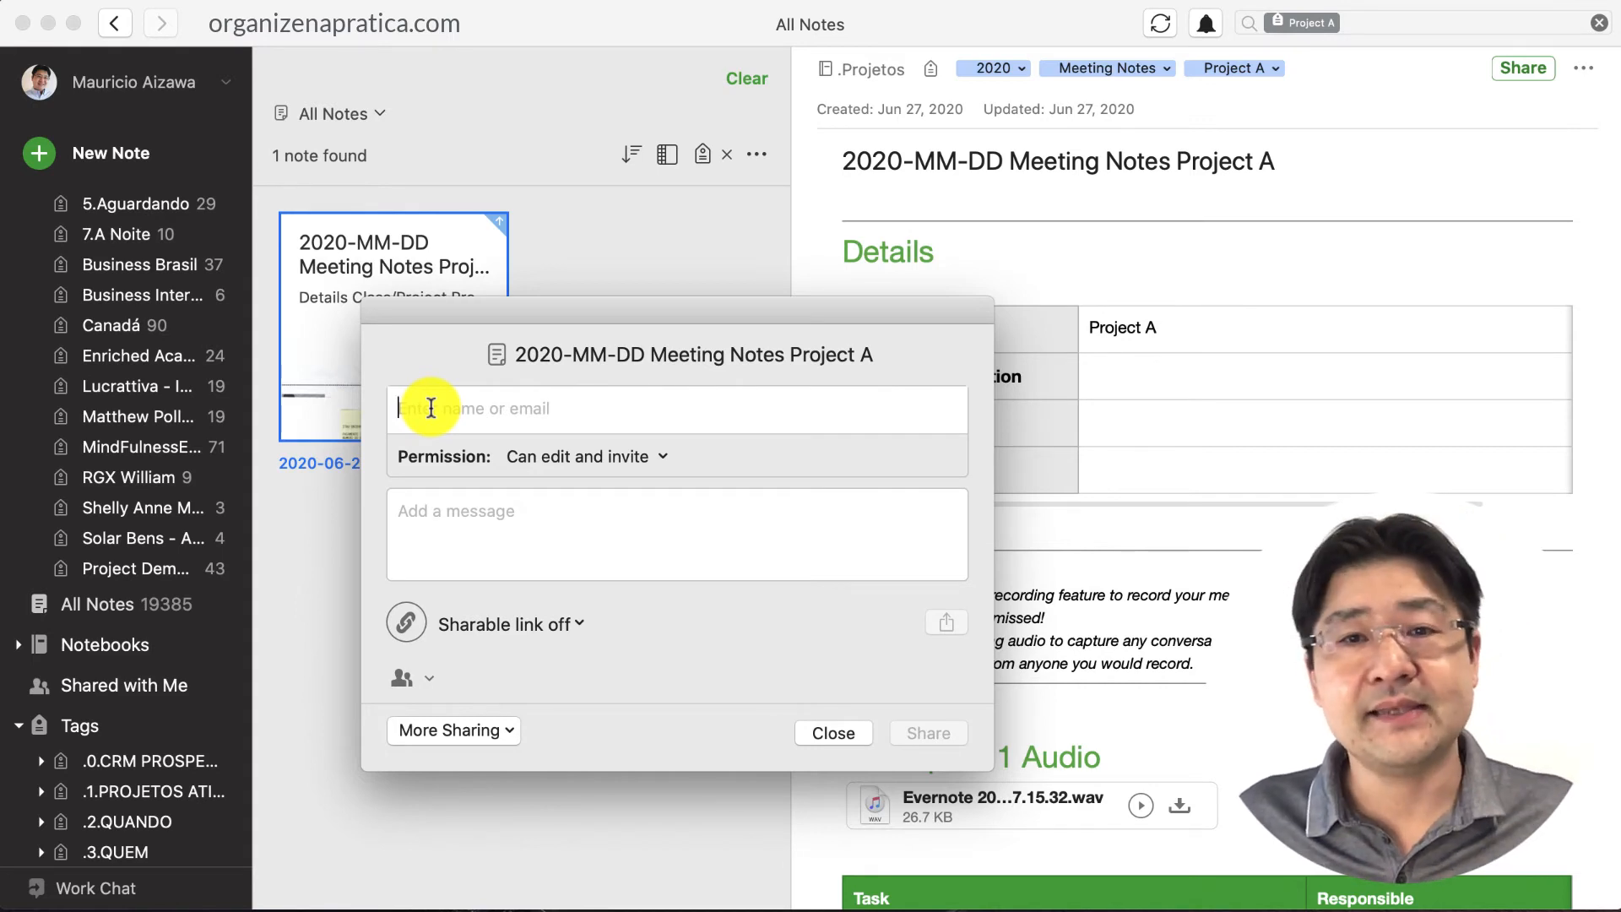
click(532, 629)
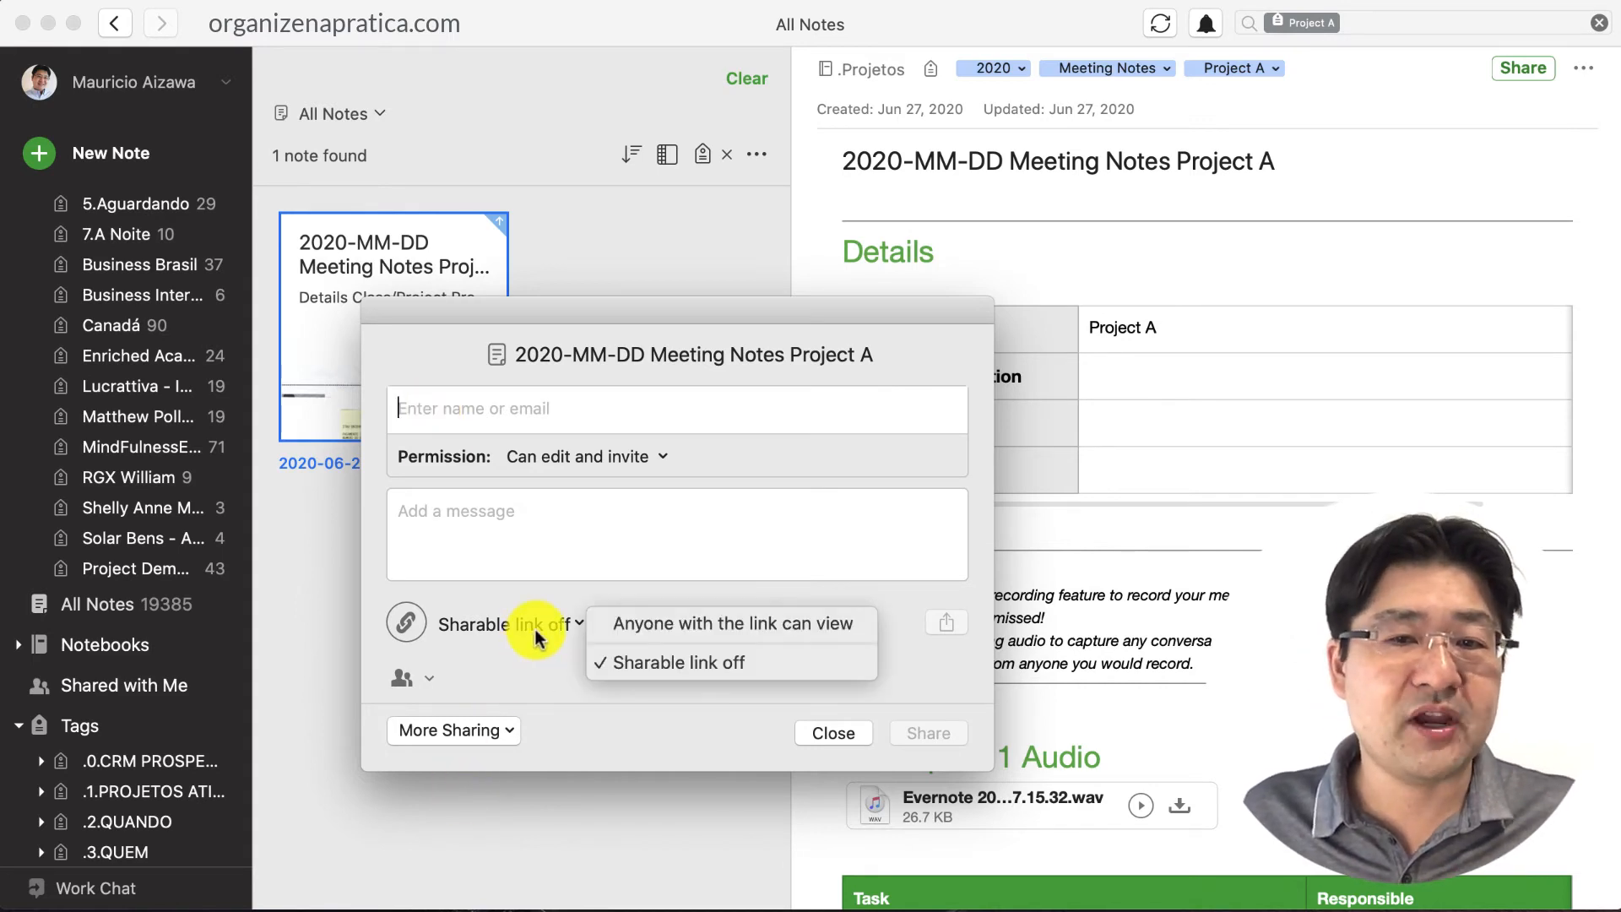
click(667, 627)
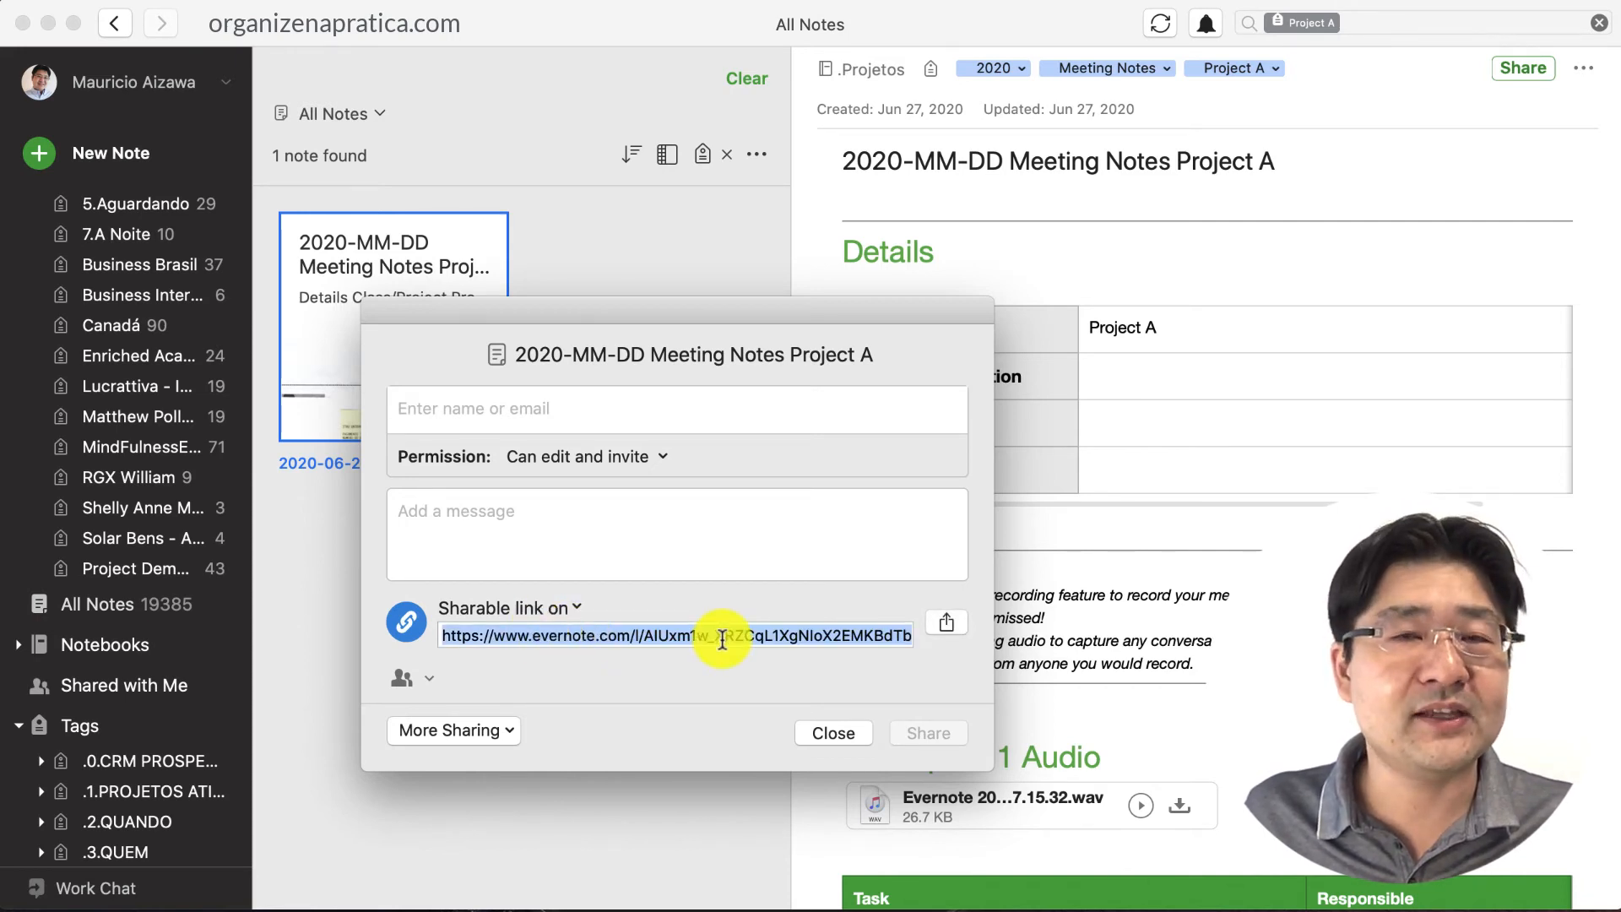
right_click(724, 639)
click(782, 756)
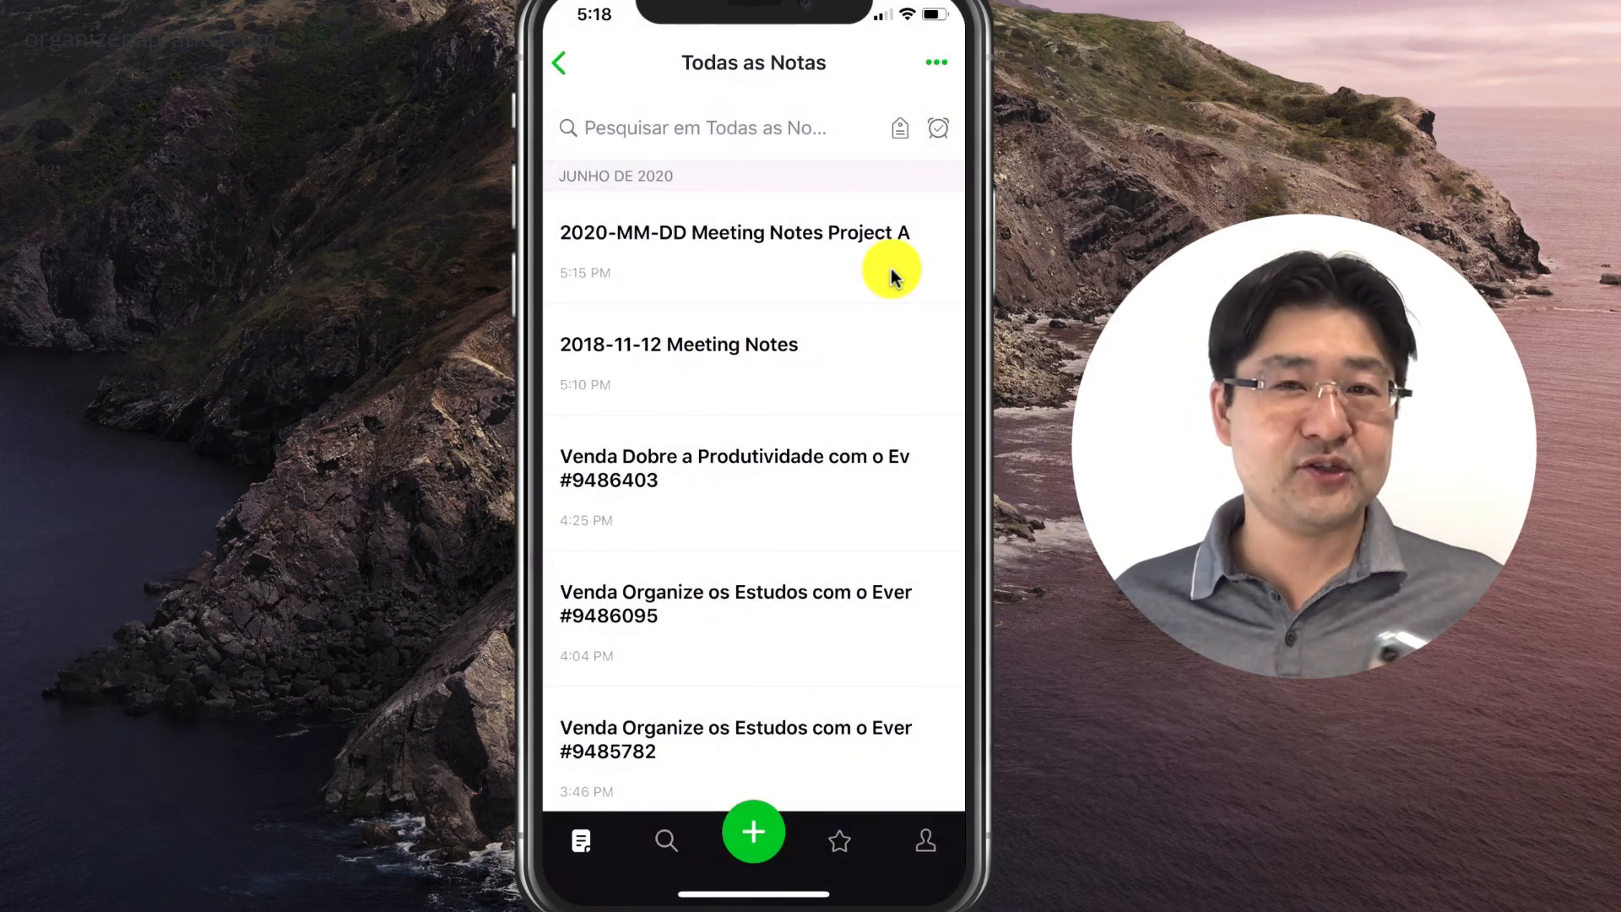
Open 2020-MM-DD Meeting Notes Project A on the iPhone and scroll down to the Attachments images
click(770, 251)
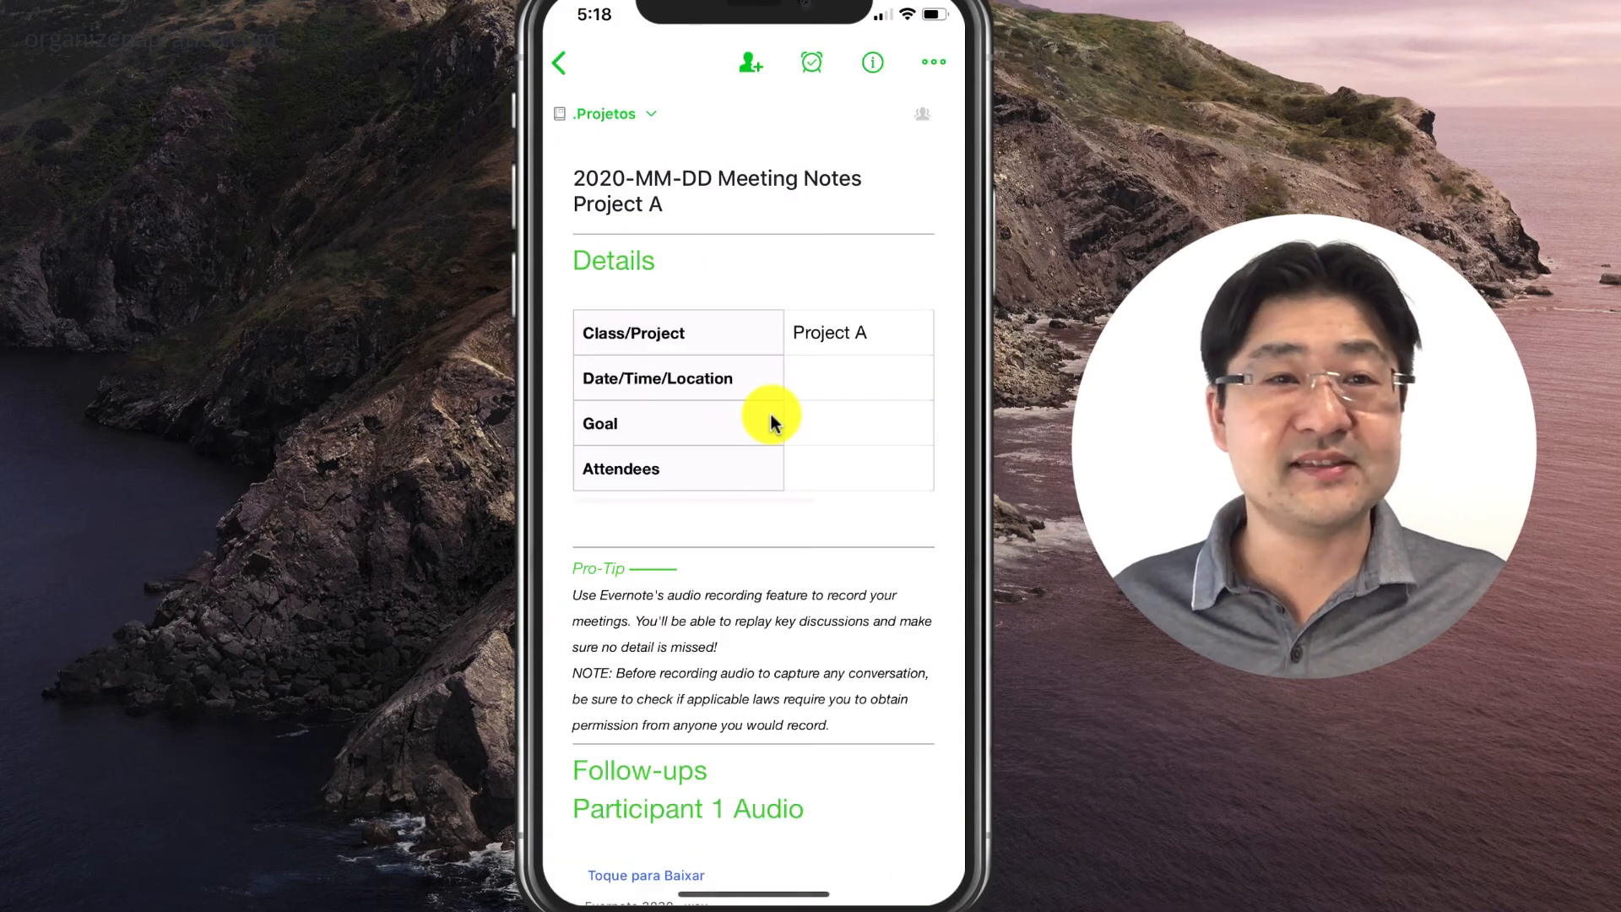
scroll(770, 414, down, 2)
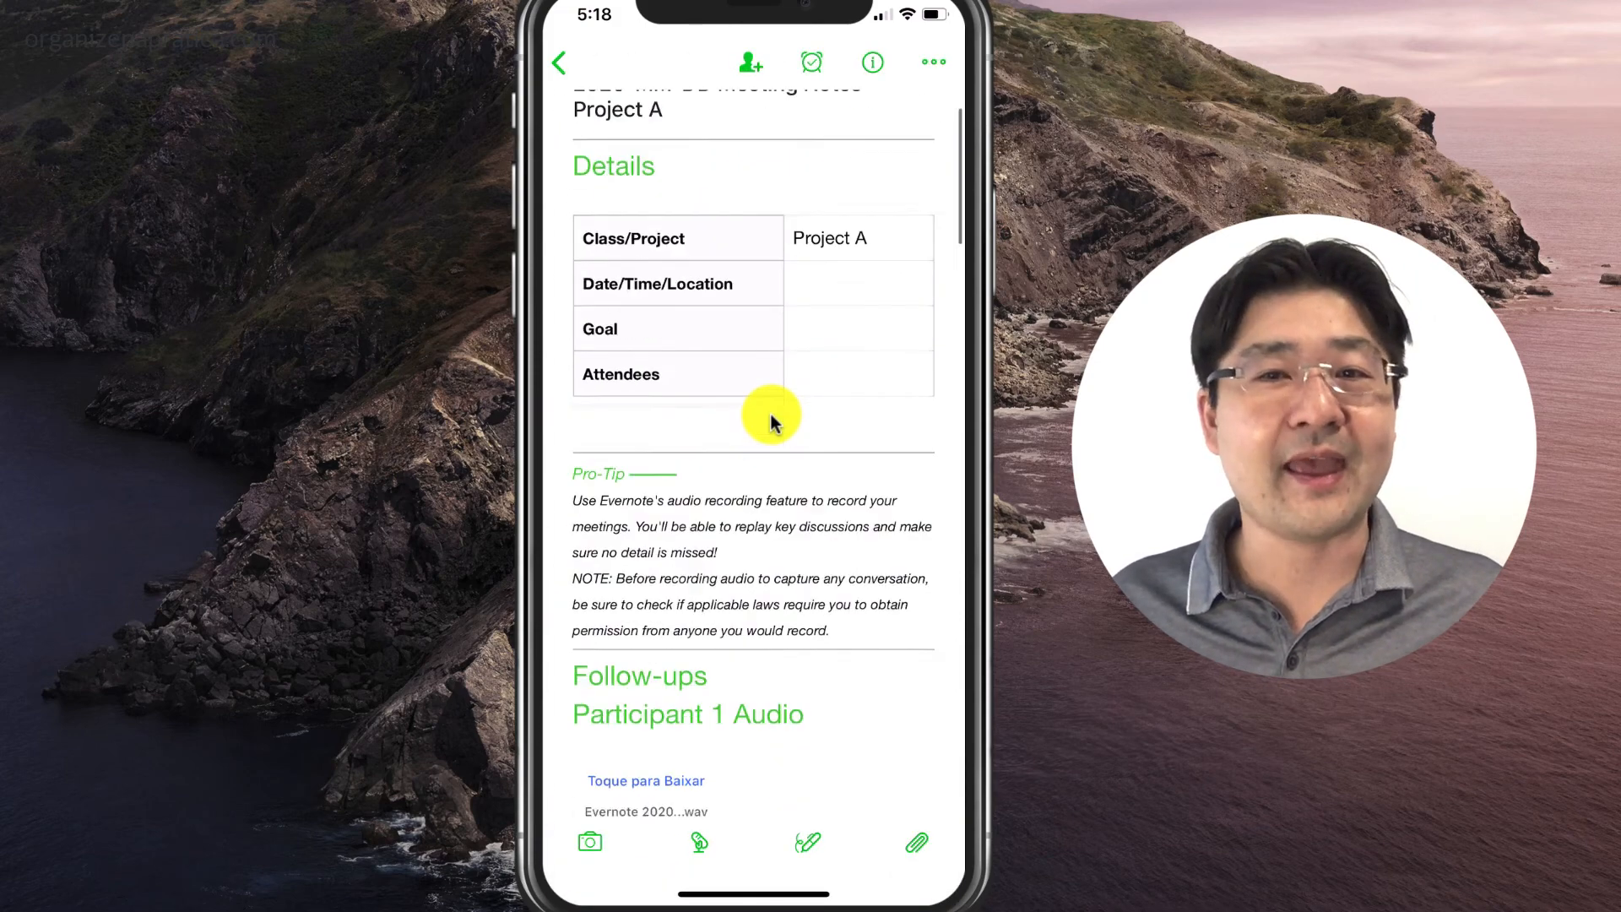
scroll(770, 414, down, 10)
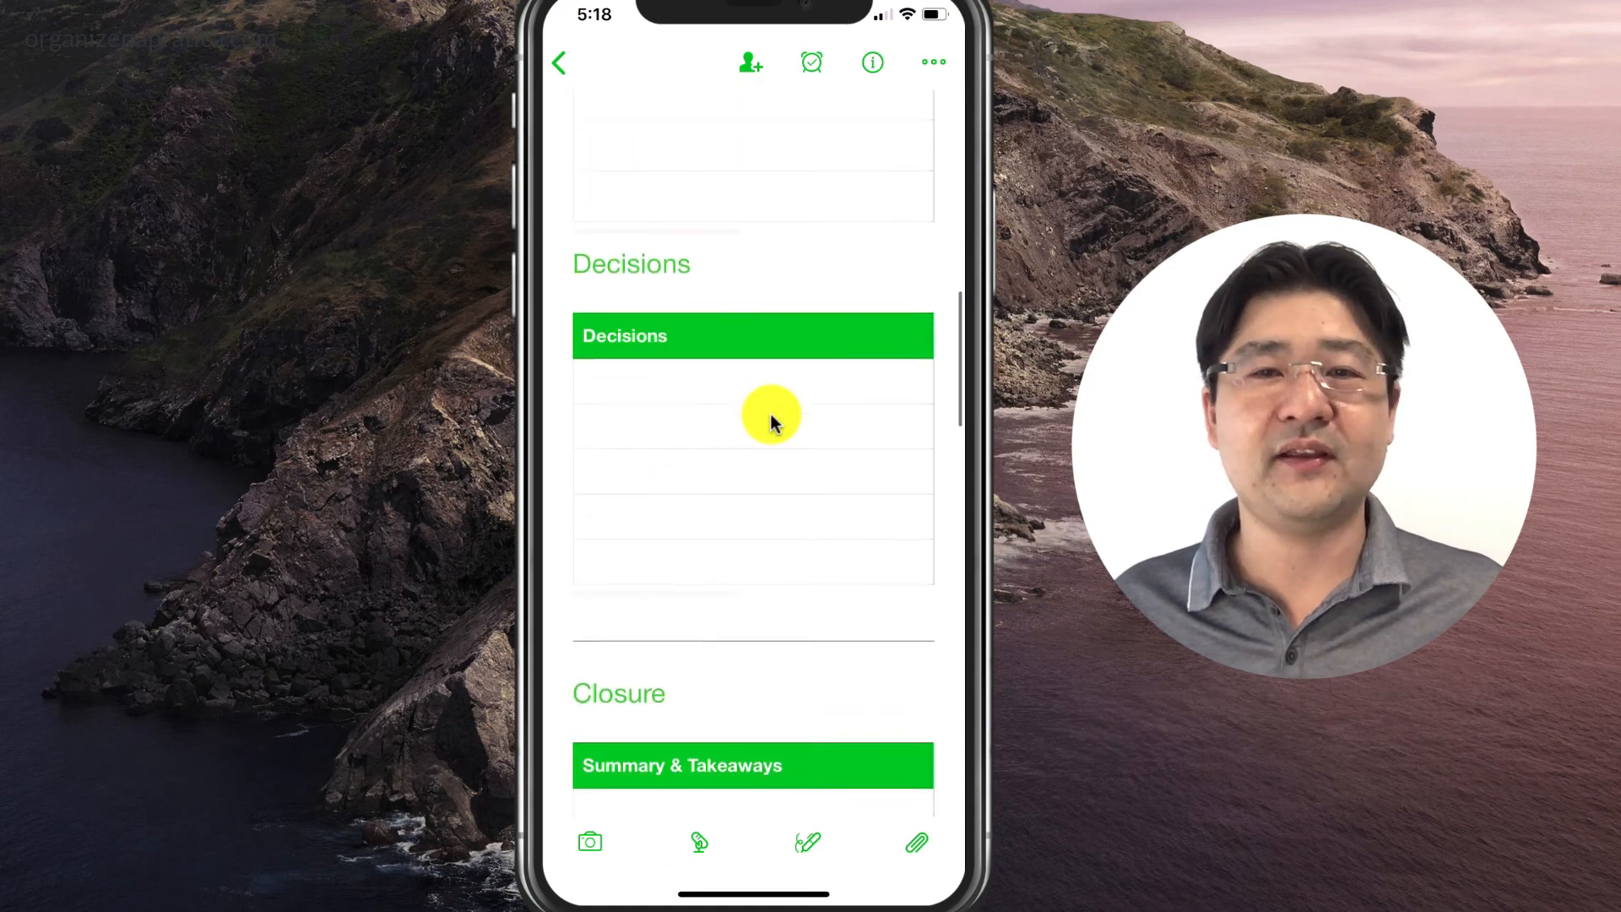
scroll(770, 413, down, 8)
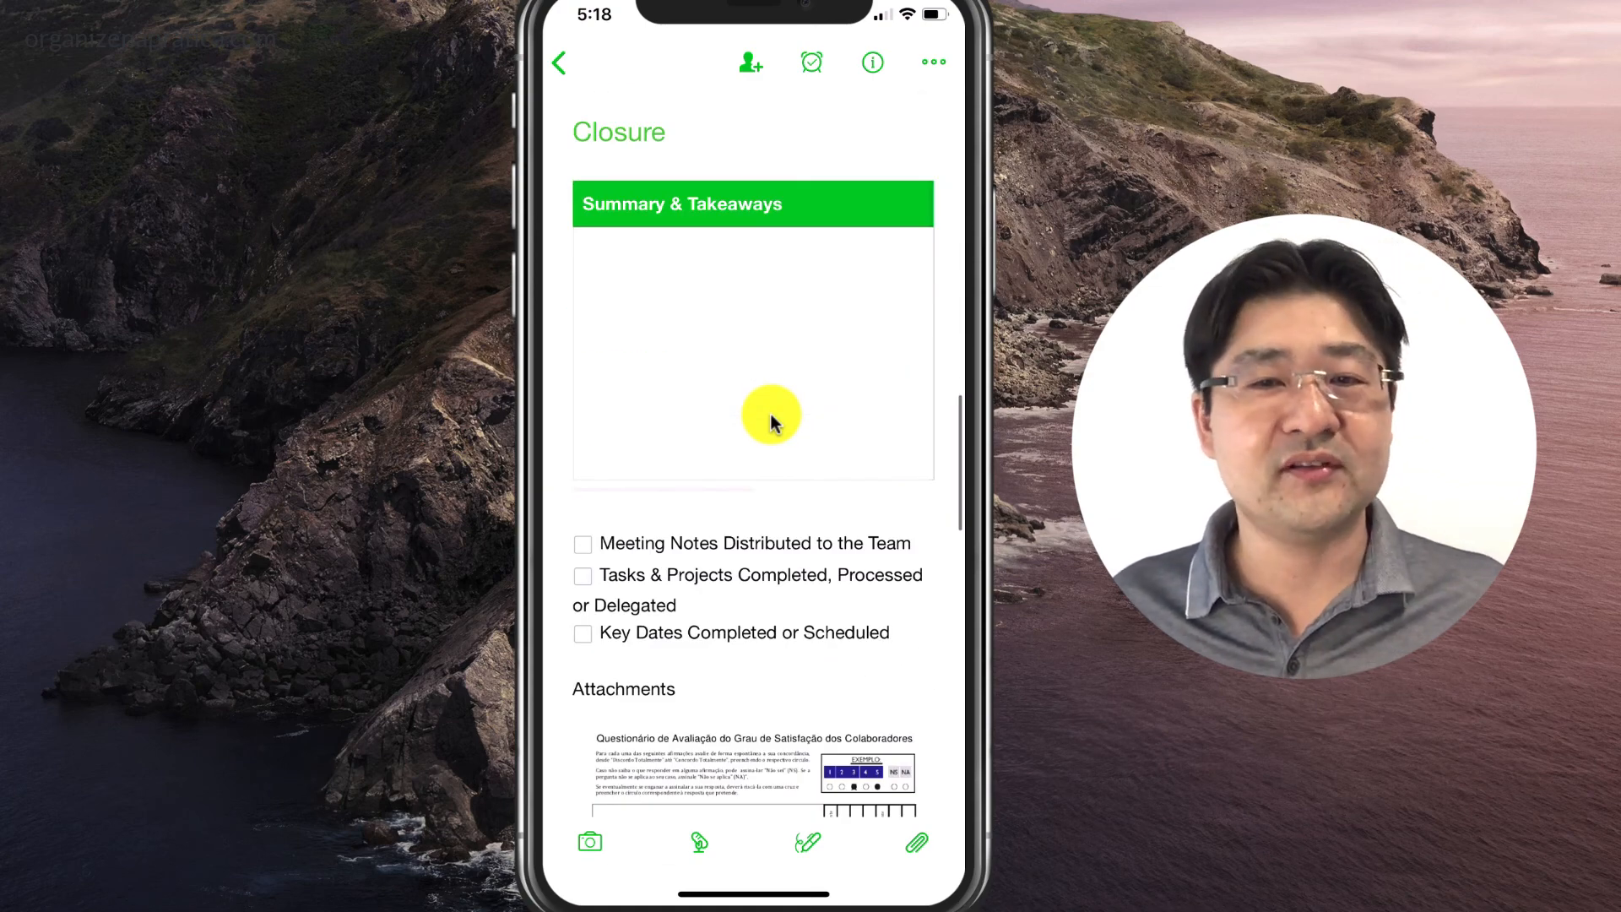
scroll(770, 414, down, 15)
scroll(770, 413, up, 12)
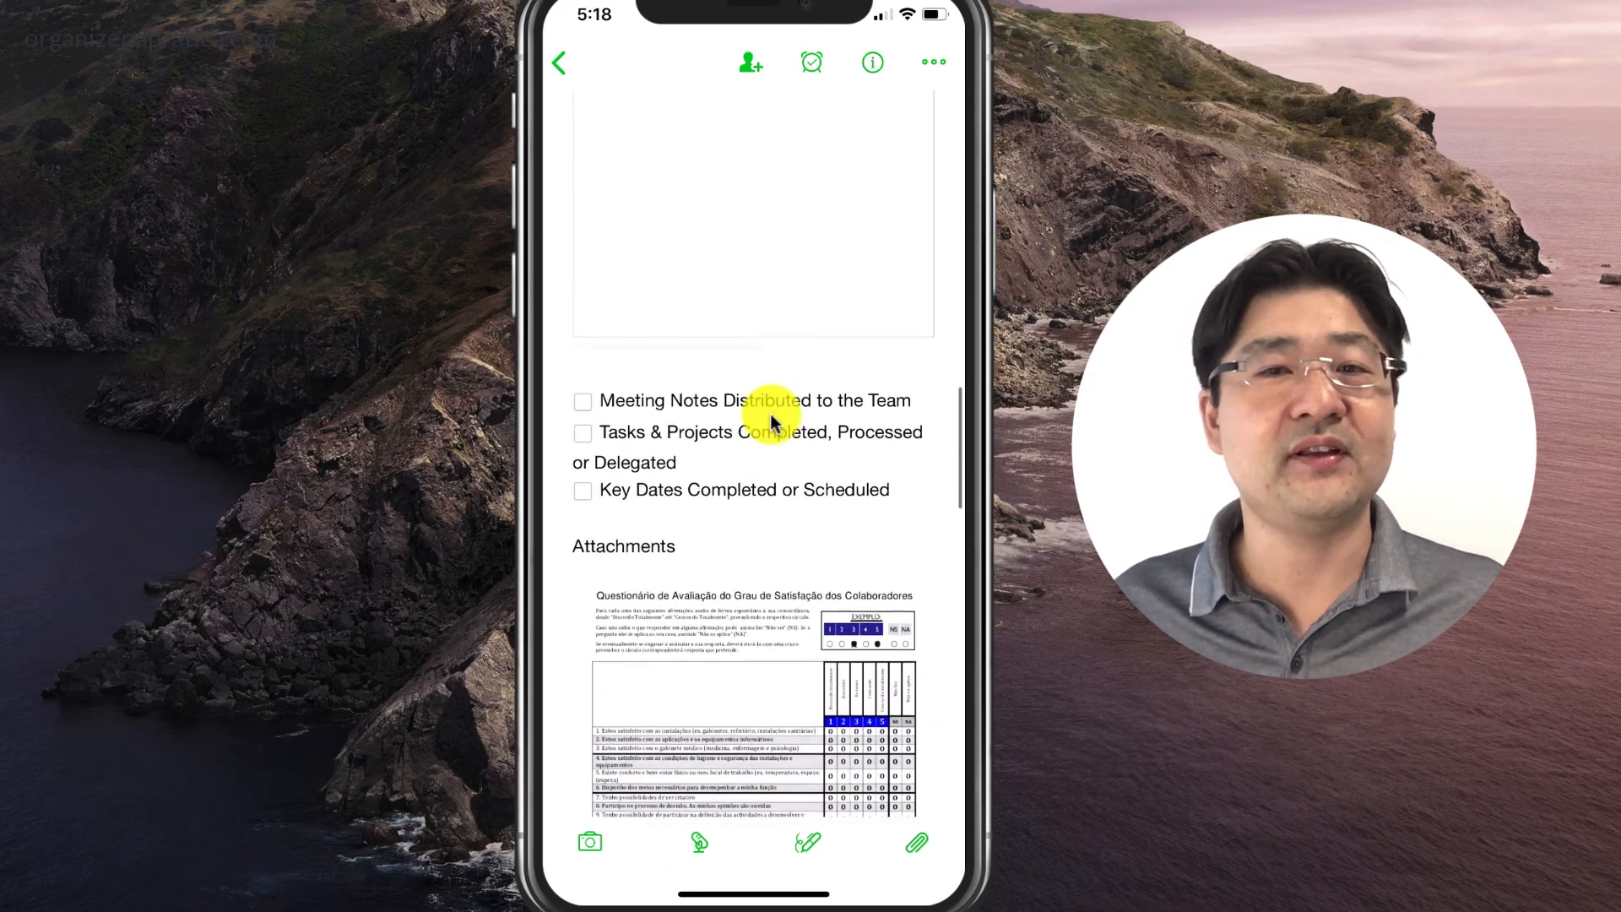
scroll(771, 414, up, 10)
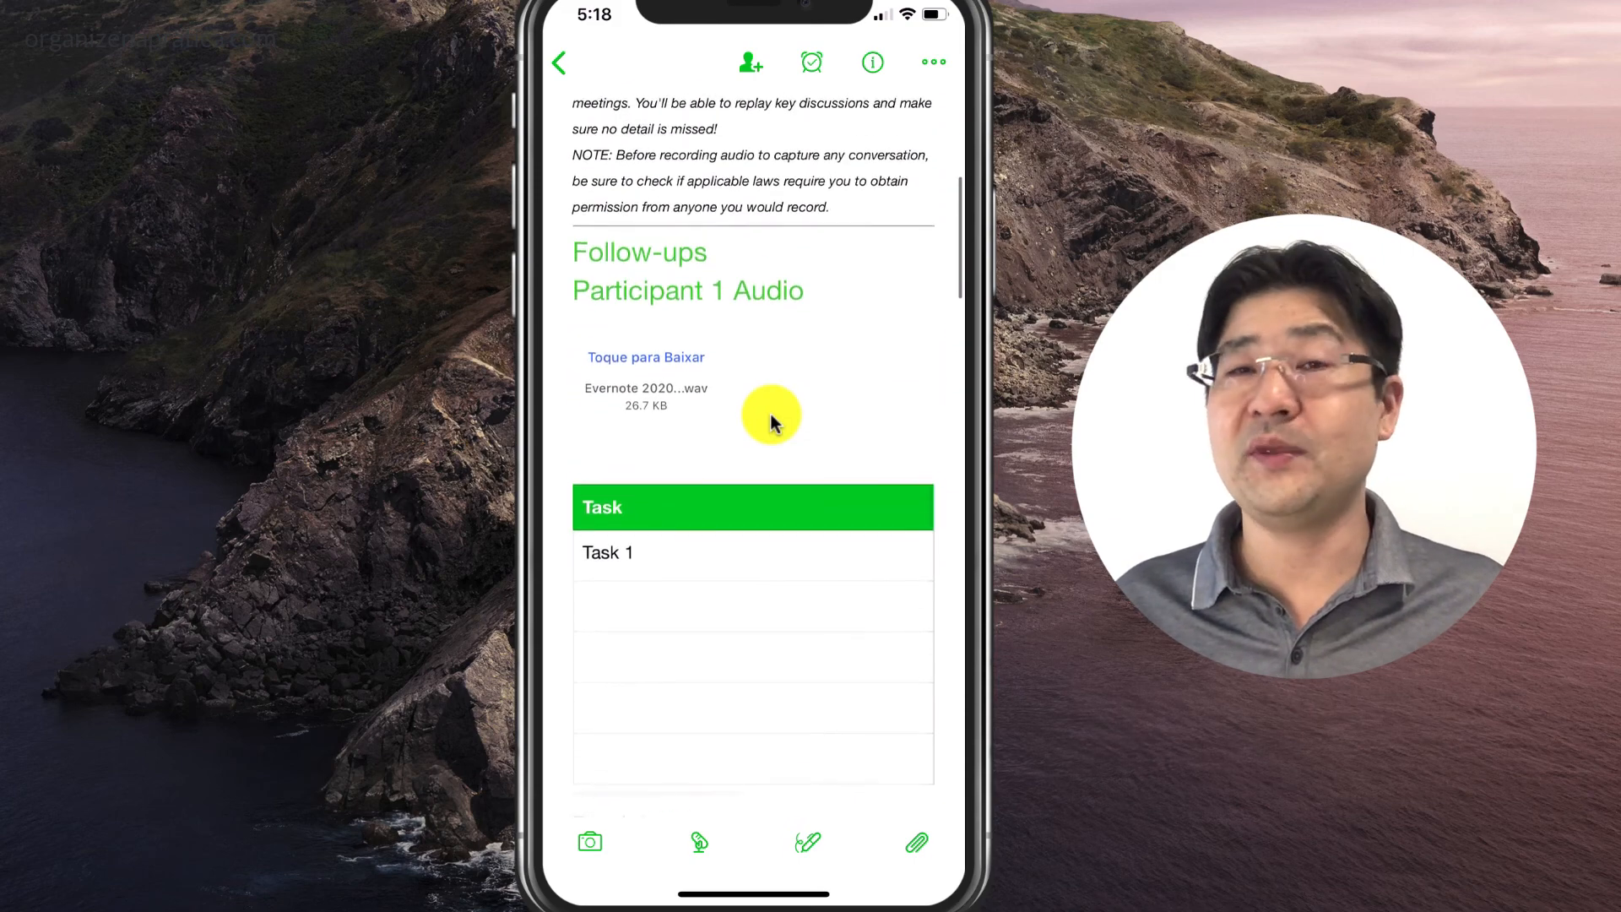